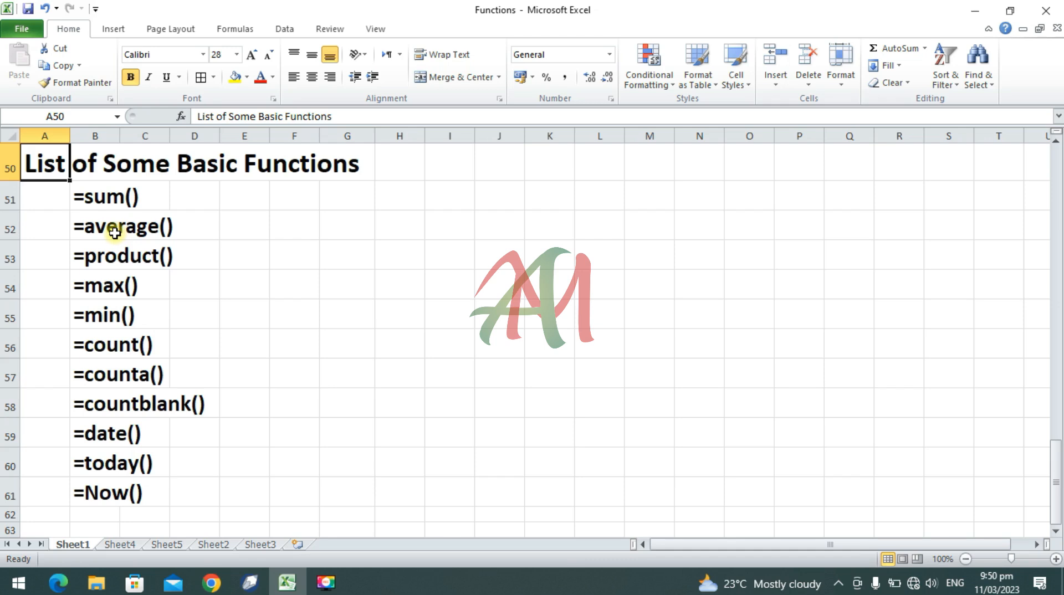
Step: On Sheet4, total the range B5:B8 in cell B9 with the SUM function and colour the result red
{"action": "left_click", "coordinate": [118, 545]}
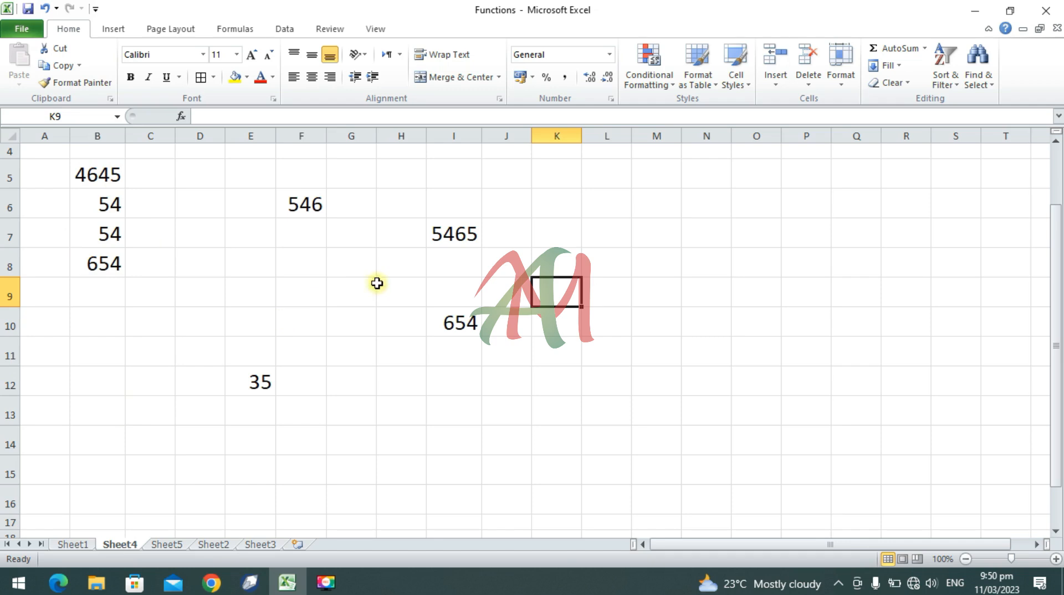
{"action": "left_click", "coordinate": [90, 295]}
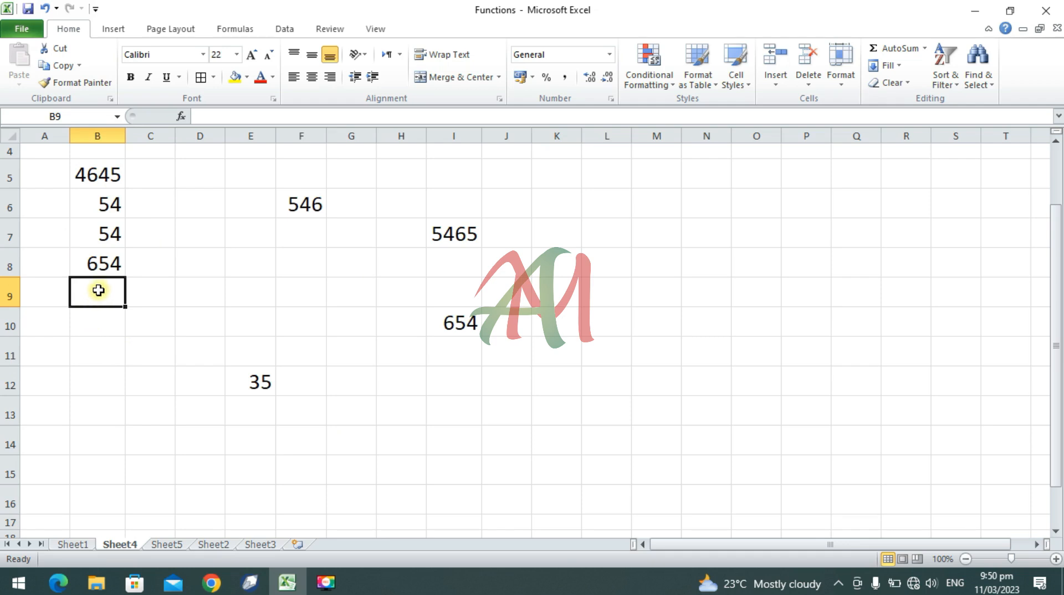
{"action": "type", "text": "="}
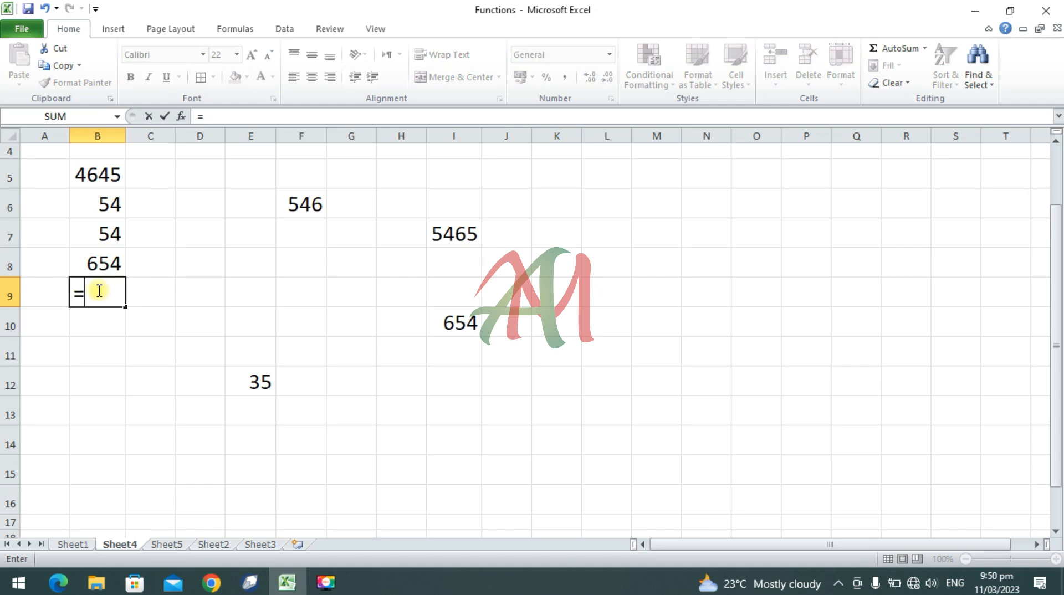
{"action": "type", "text": "sum"}
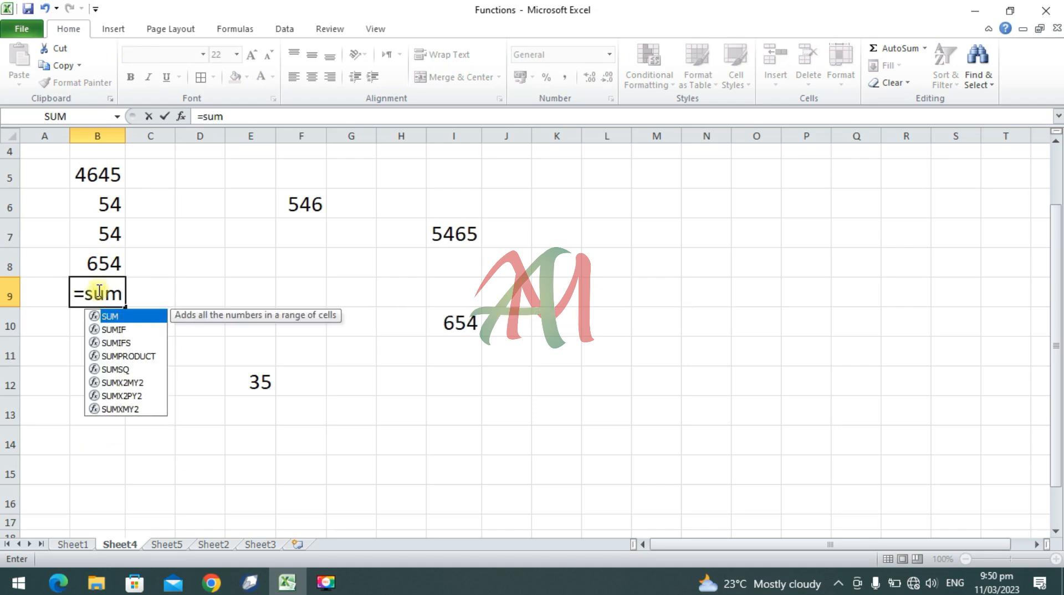
{"action": "type", "text": "("}
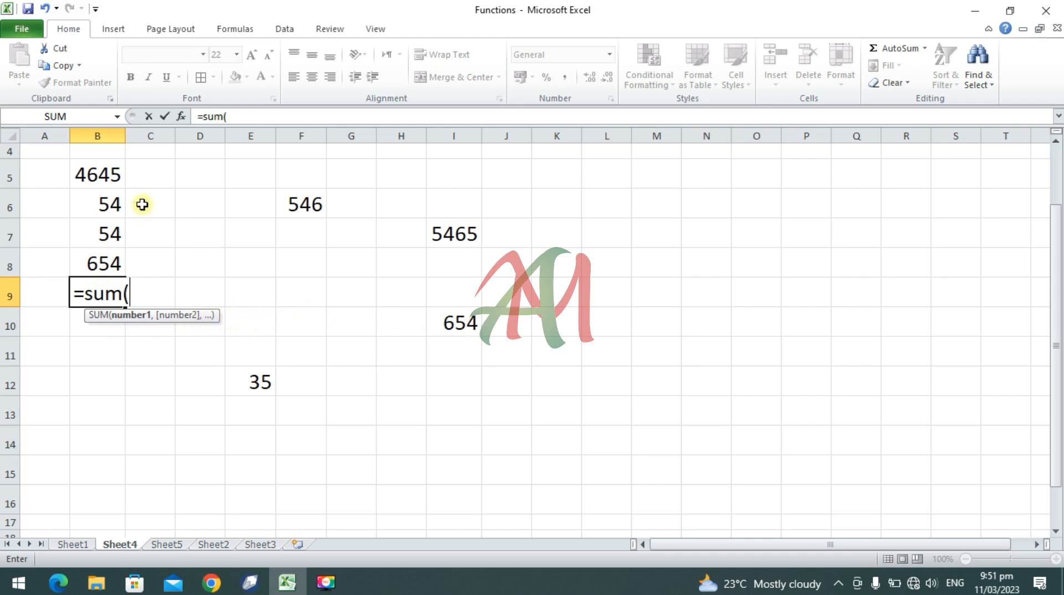
{"action": "left_click", "coordinate": [110, 167]}
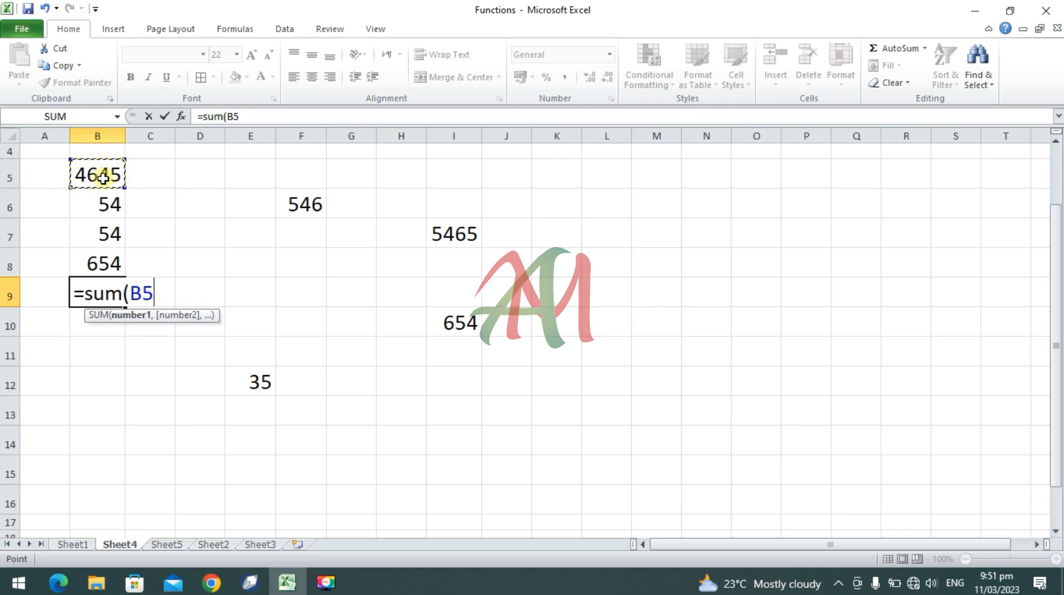
{"action": "left_click_drag", "start_coordinate": [103, 176], "coordinate": [98, 265]}
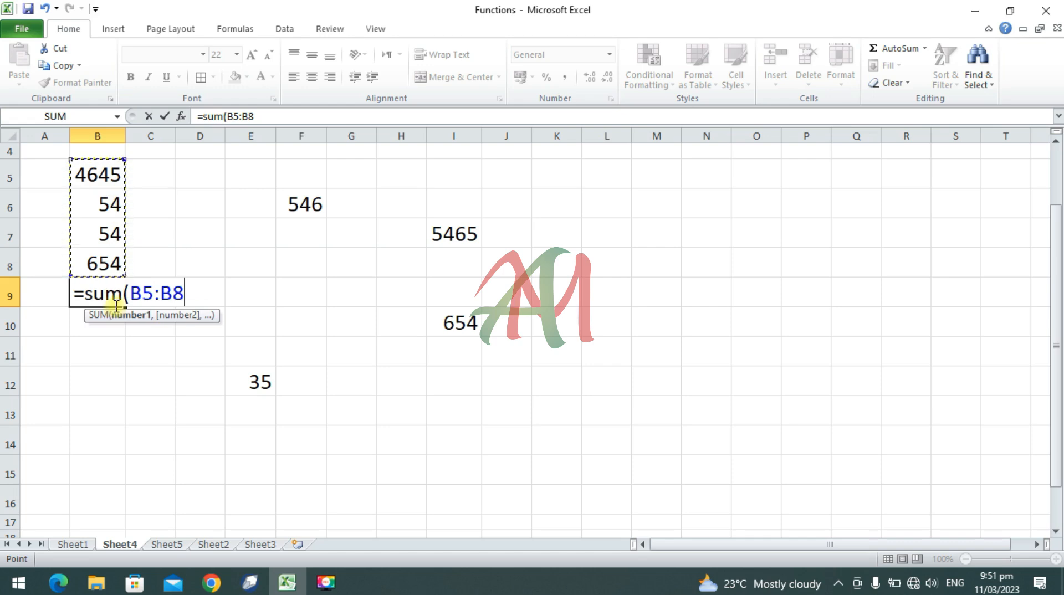
{"action": "type", "text": ")"}
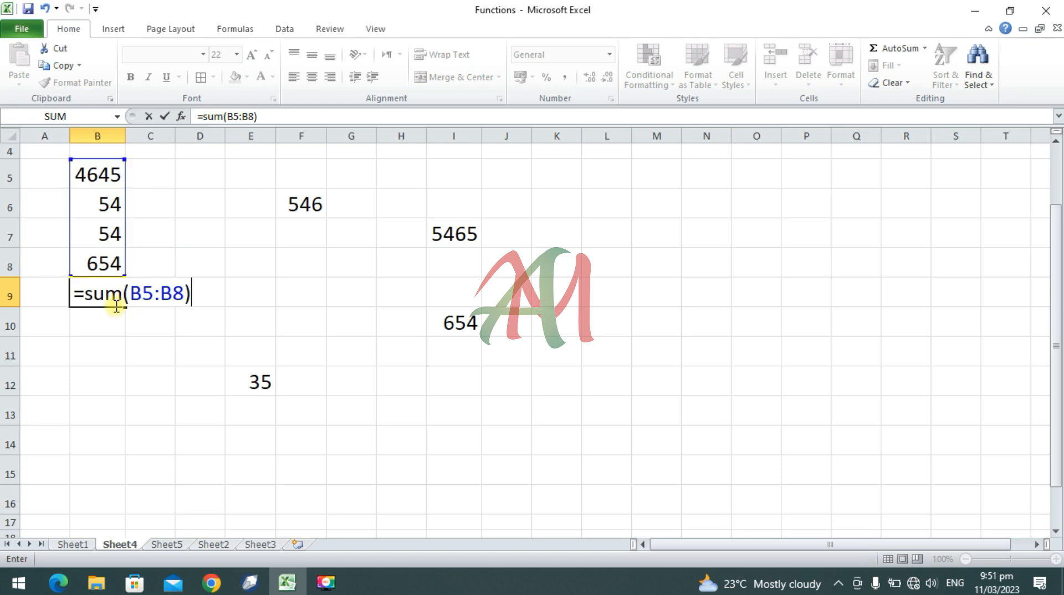
{"action": "key", "text": "Return"}
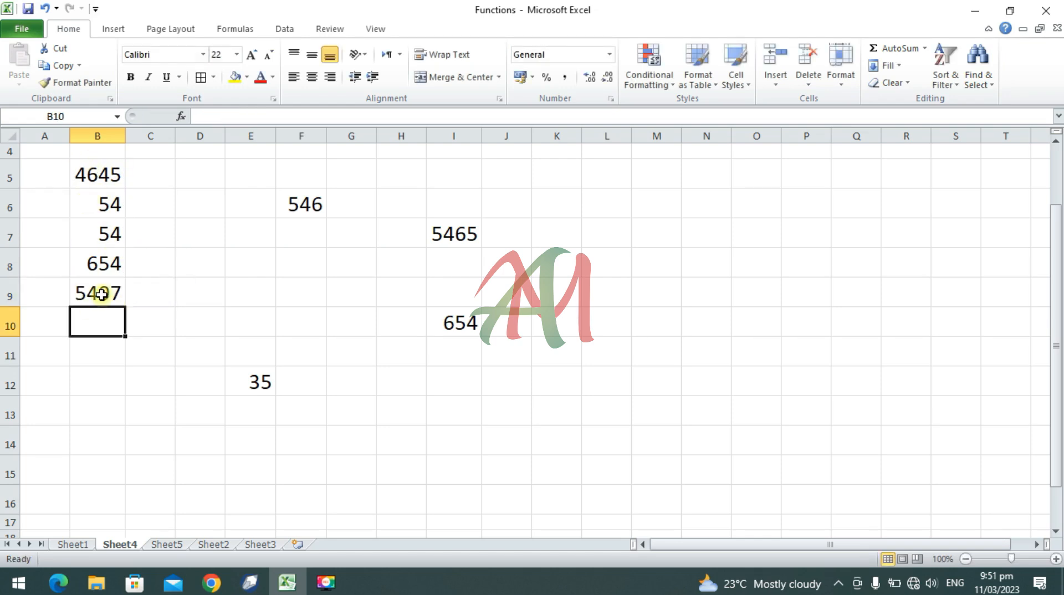
{"action": "left_click", "coordinate": [101, 293]}
{"action": "left_click", "coordinate": [260, 77]}
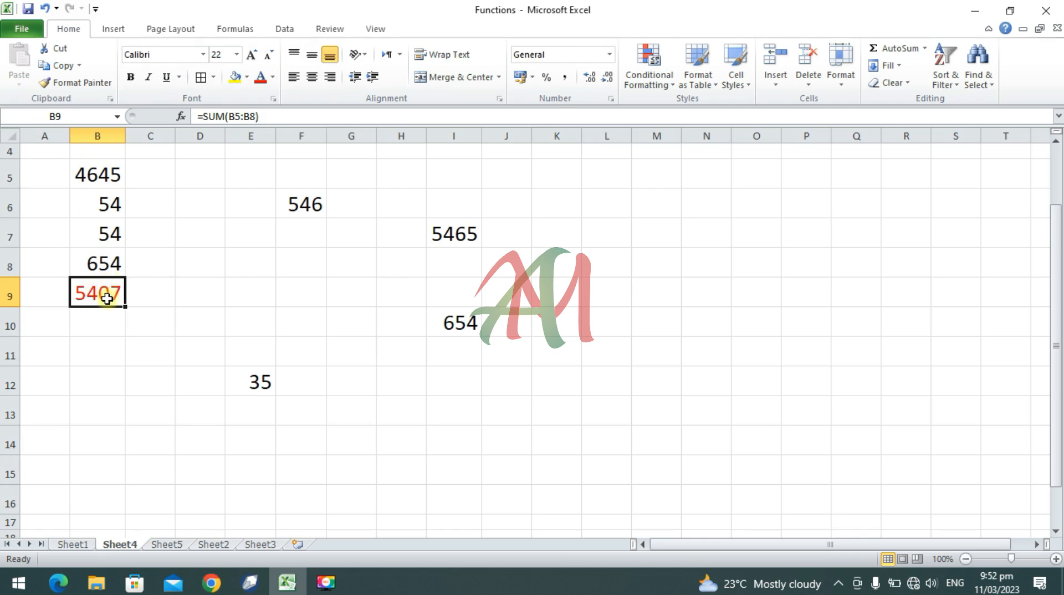
Step: Change the value in cell B5 to 45 to test the column total
{"action": "left_click", "coordinate": [116, 176]}
{"action": "type", "text": "45"}
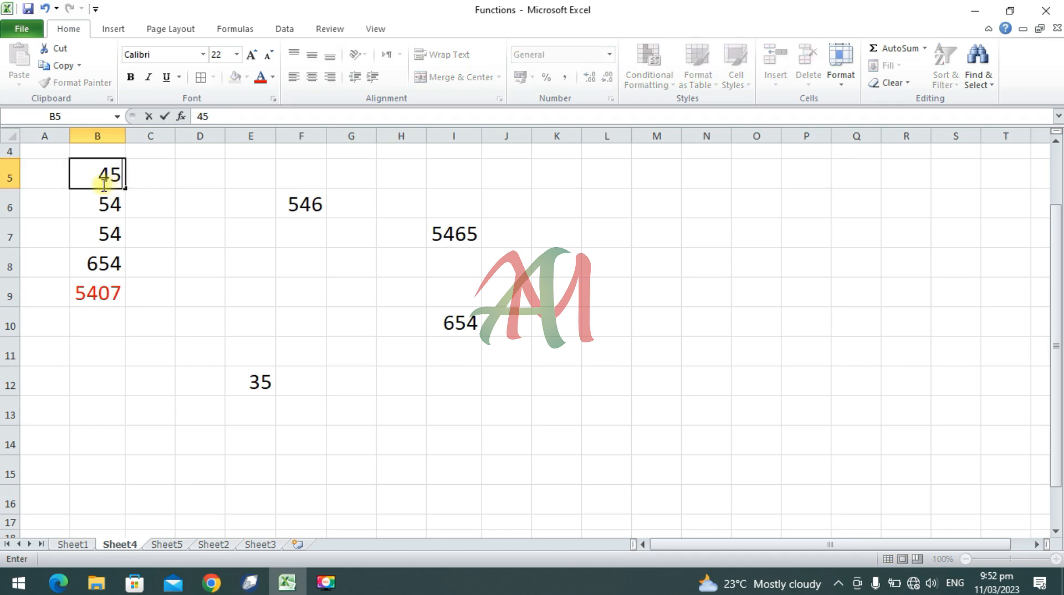
{"action": "key", "text": "Return"}
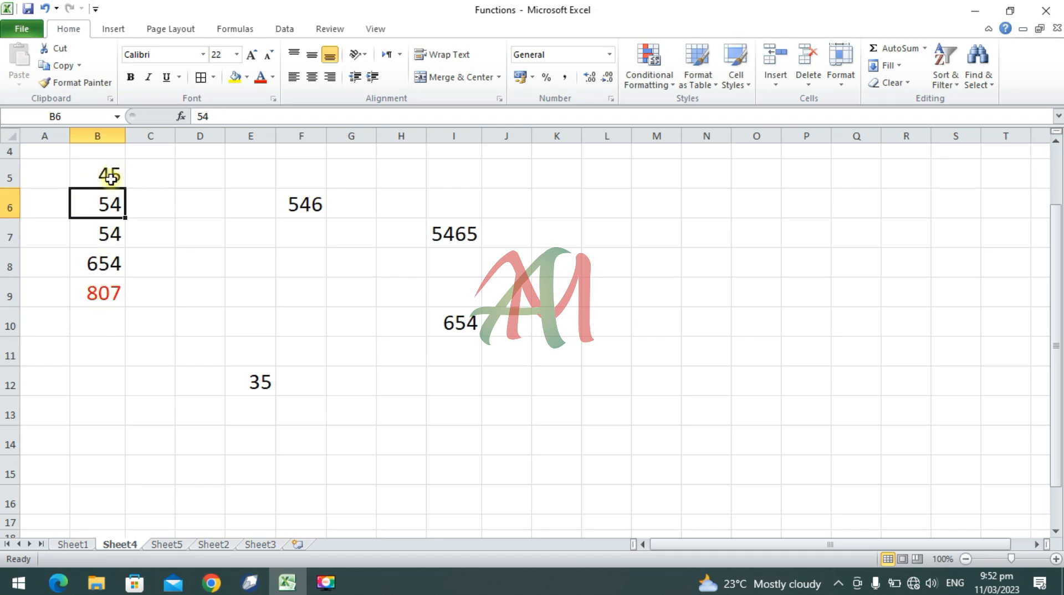
Step: In cell B11, add the scattered cells F6, I7, I10 and E12 with the SUM function and colour the result red
{"action": "left_click", "coordinate": [103, 358]}
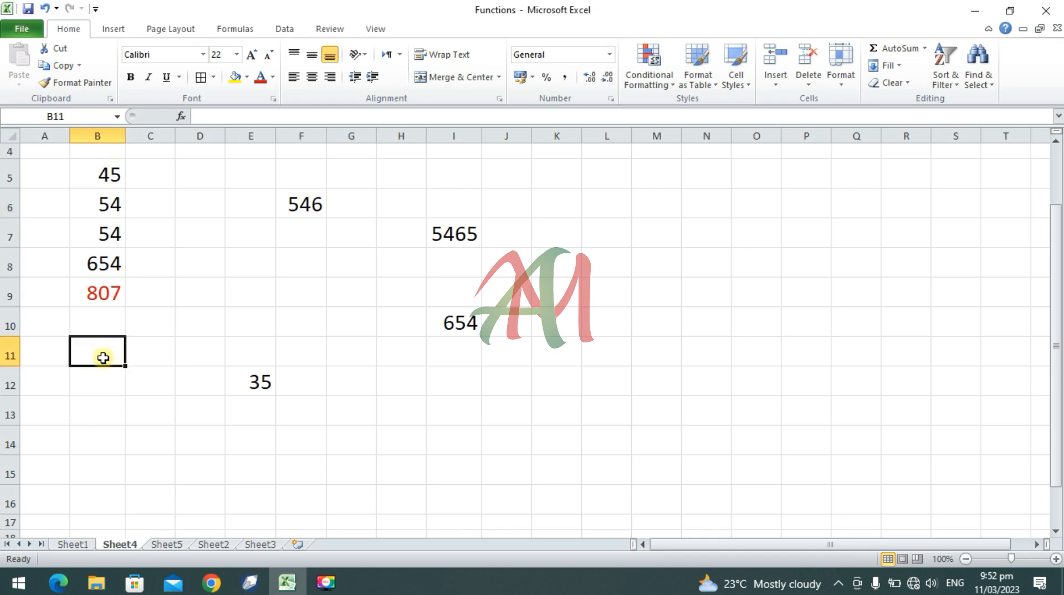
{"action": "type", "text": "="}
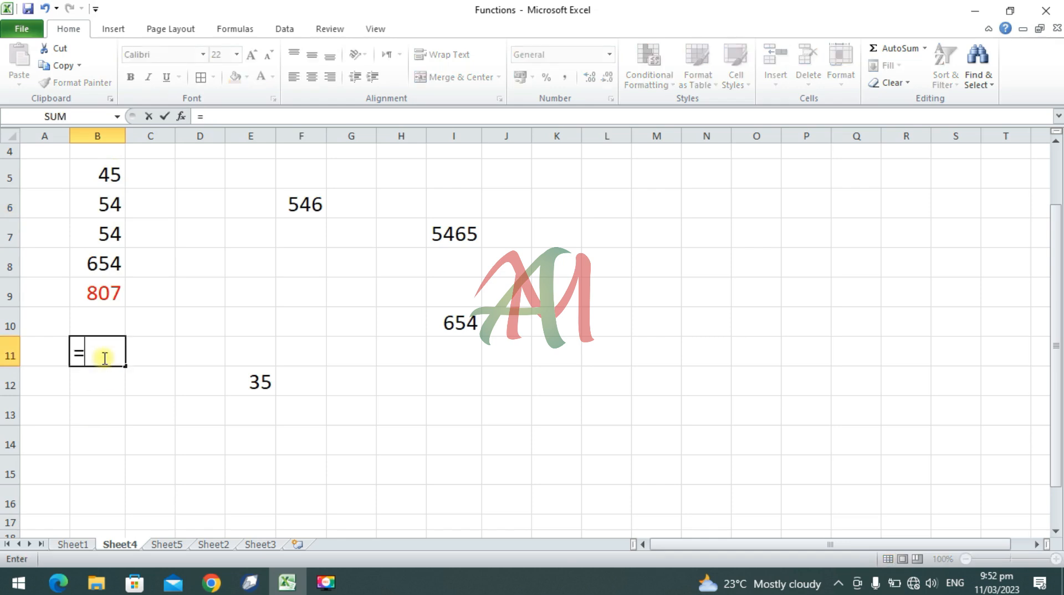
{"action": "type", "text": "sum"}
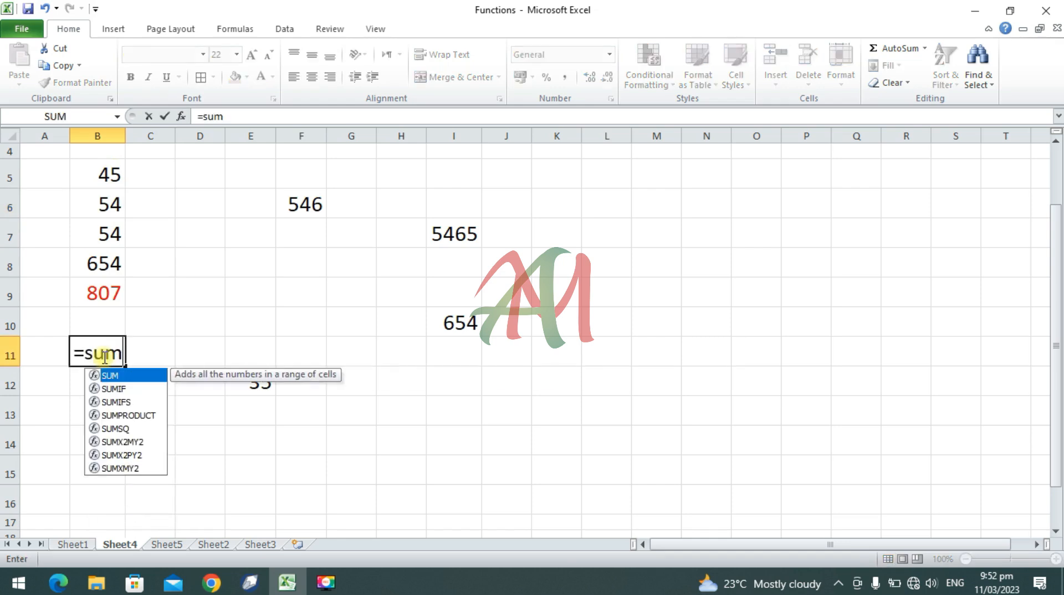
{"action": "type", "text": "("}
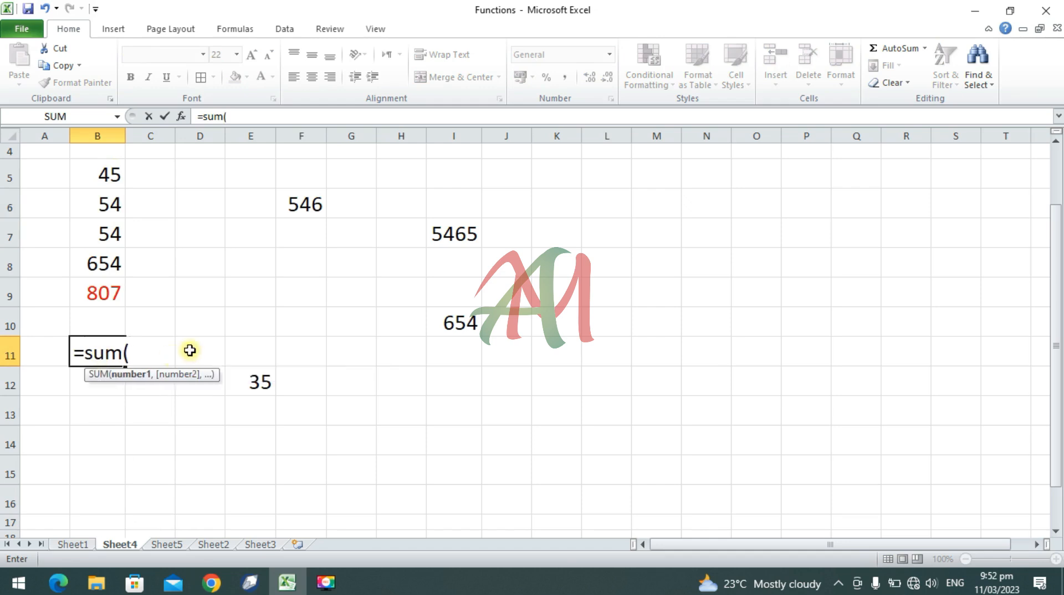
{"action": "left_click", "coordinate": [292, 199]}
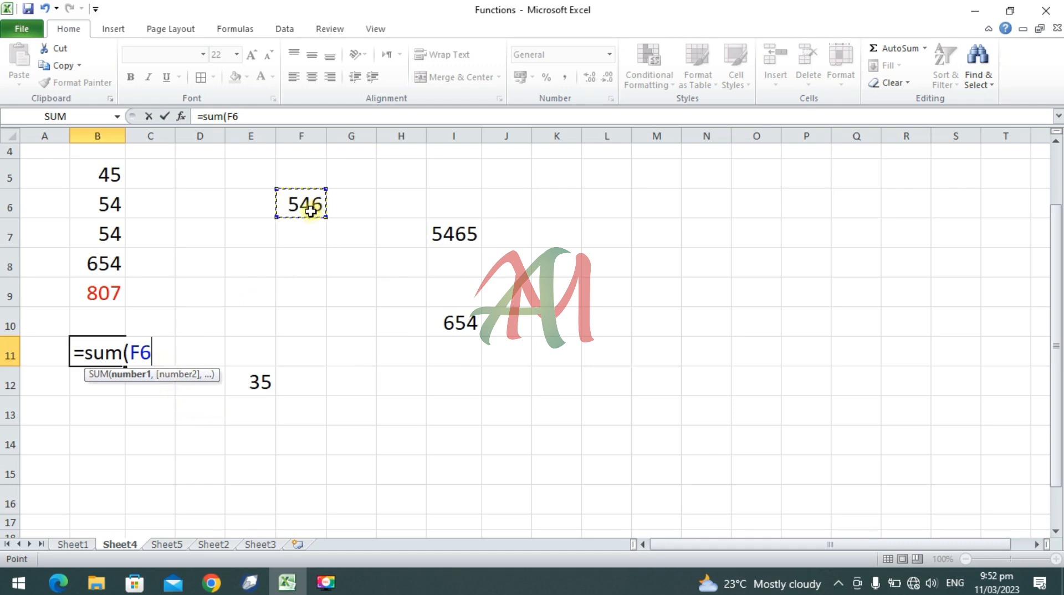
{"action": "type", "text": ","}
{"action": "left_click", "coordinate": [446, 234]}
{"action": "type", "text": ","}
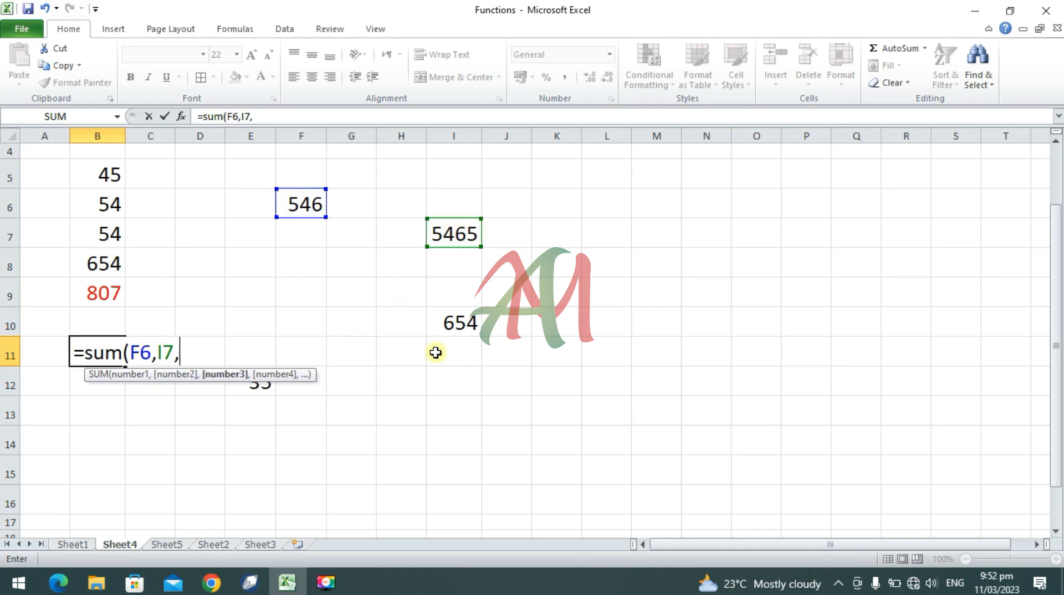
{"action": "left_click", "coordinate": [458, 324]}
{"action": "type", "text": ","}
{"action": "left_click", "coordinate": [257, 386]}
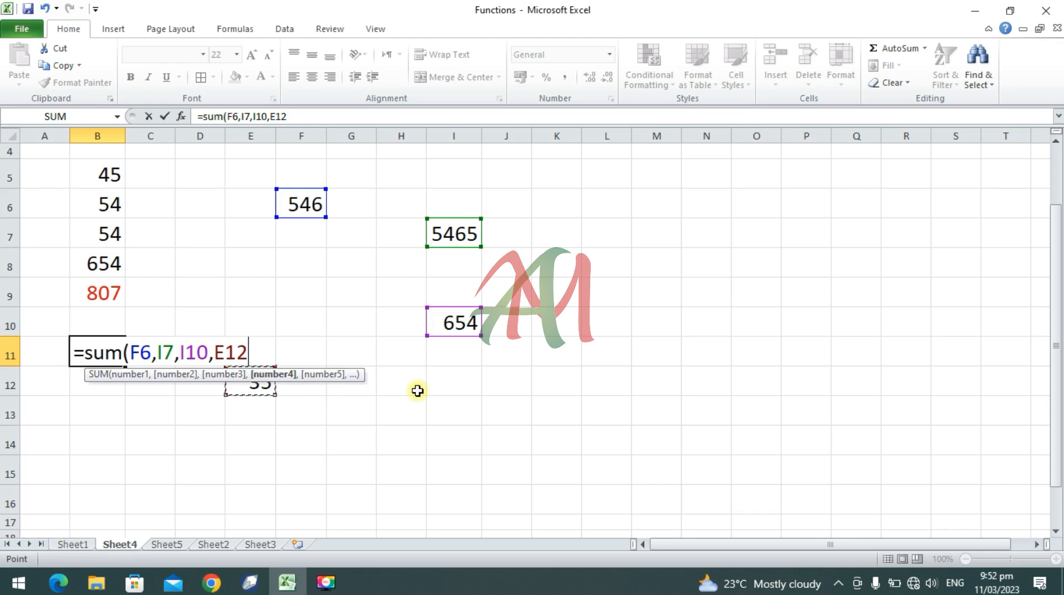
{"action": "type", "text": ")"}
{"action": "key", "text": "Return"}
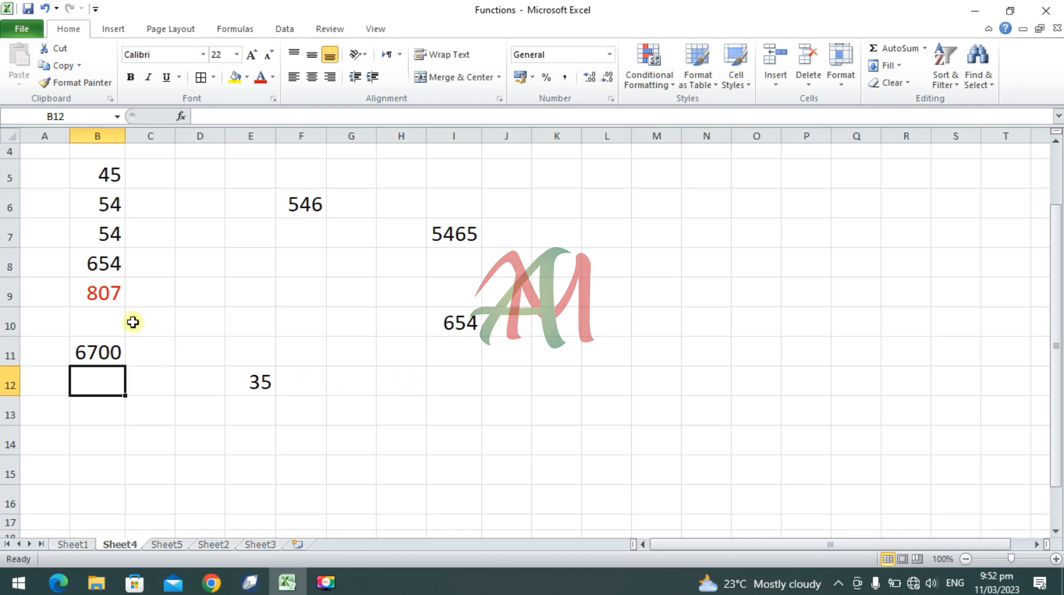
{"action": "left_click", "coordinate": [102, 358]}
{"action": "left_click", "coordinate": [260, 78]}
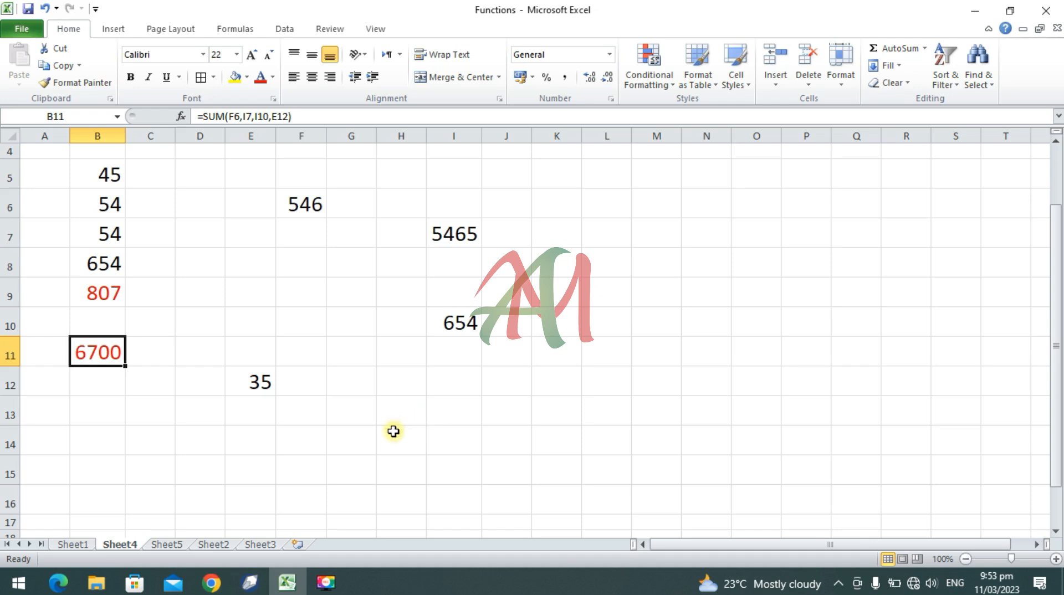
Step: Change the value in cell I7 to 45 and the value in cell F6 to 78
{"action": "left_click", "coordinate": [308, 202]}
{"action": "left_click", "coordinate": [453, 232]}
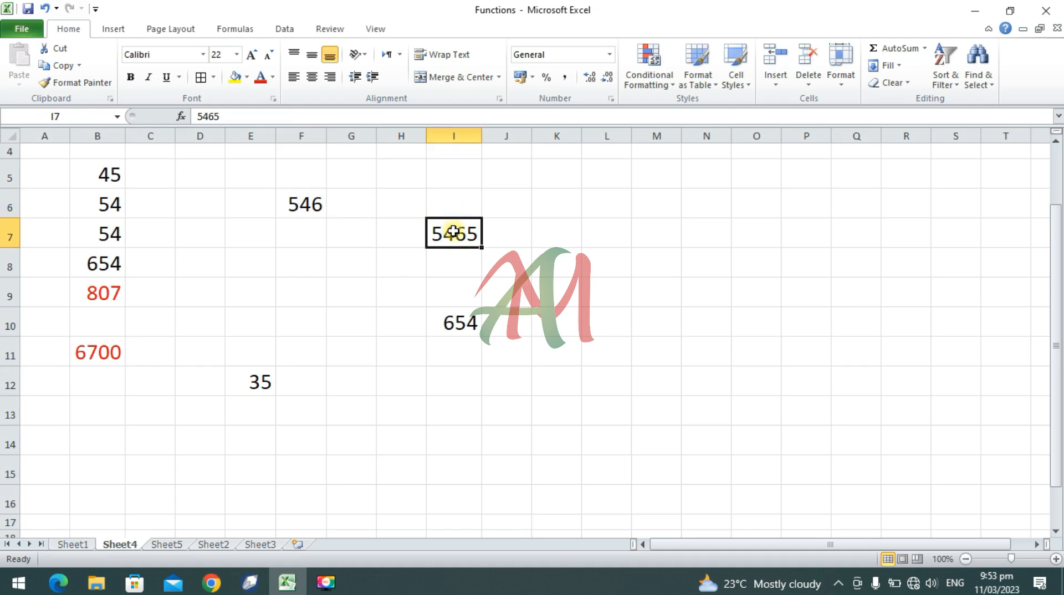
{"action": "type", "text": "45"}
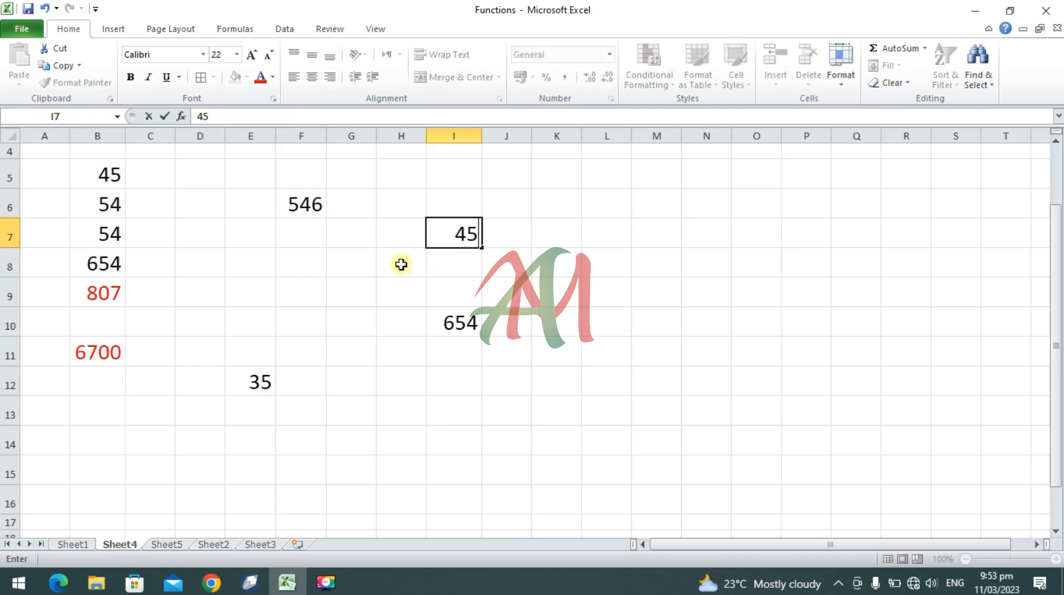
{"action": "key", "text": "Return"}
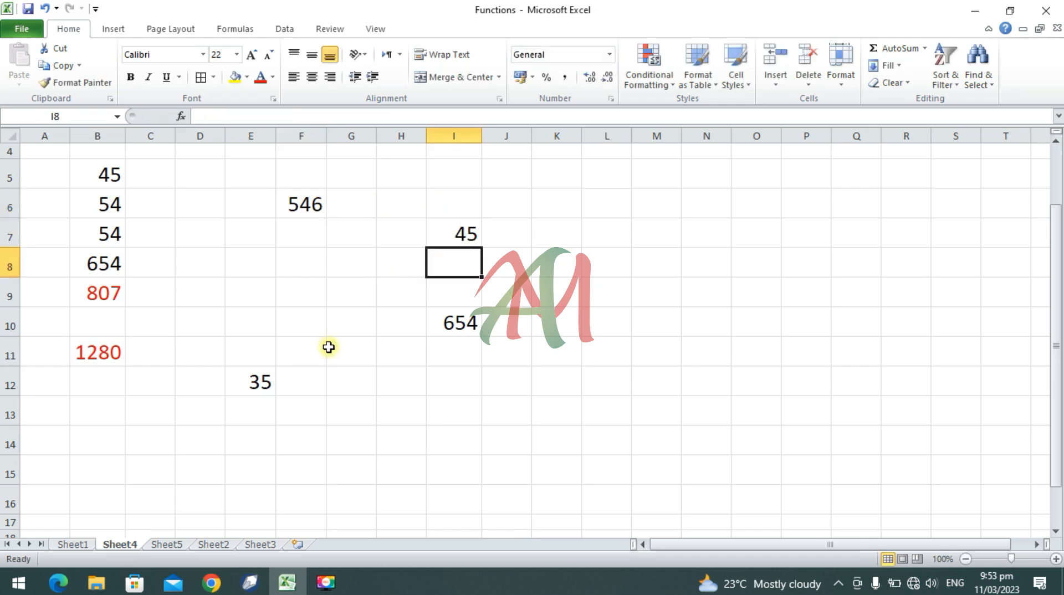
{"action": "left_click", "coordinate": [304, 213]}
{"action": "type", "text": "78"}
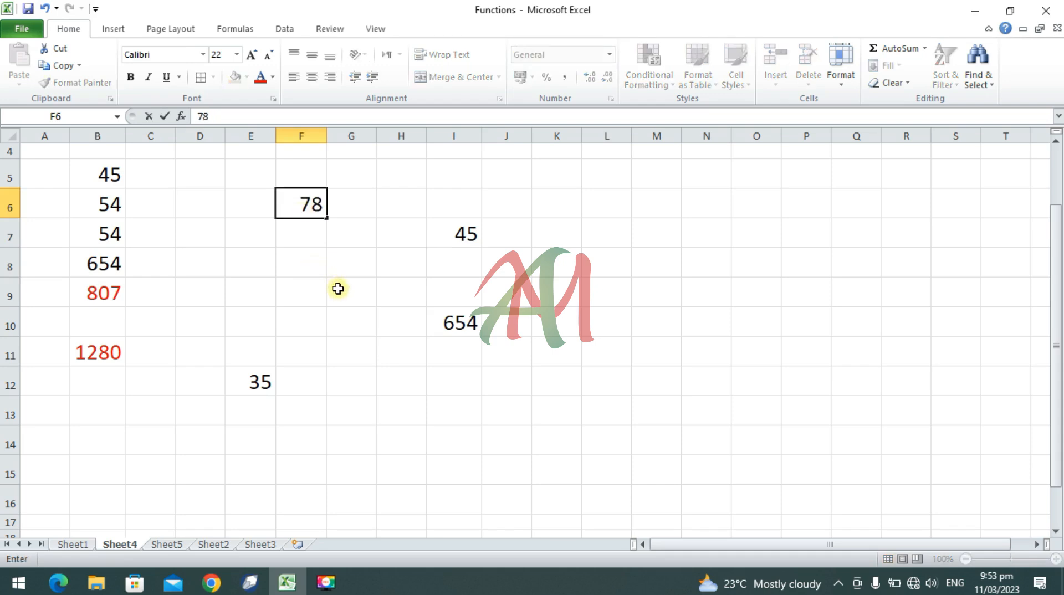
{"action": "key", "text": "Return"}
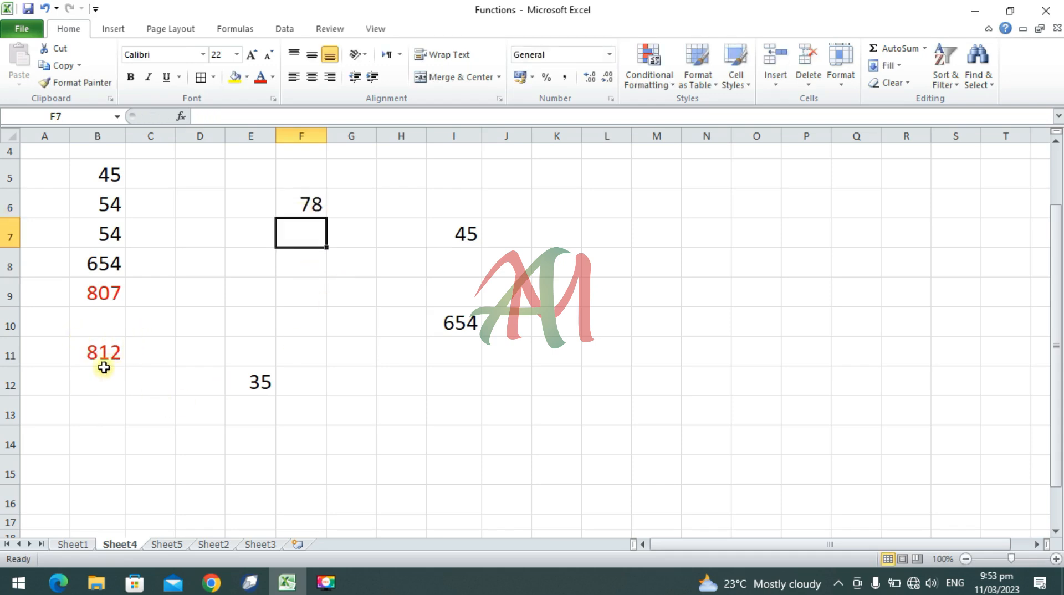
Step: In cell B13, enter a SUM formula combining the single cells F6, I7, I10 and E12 with the range B5:B8
{"action": "left_click", "coordinate": [131, 437]}
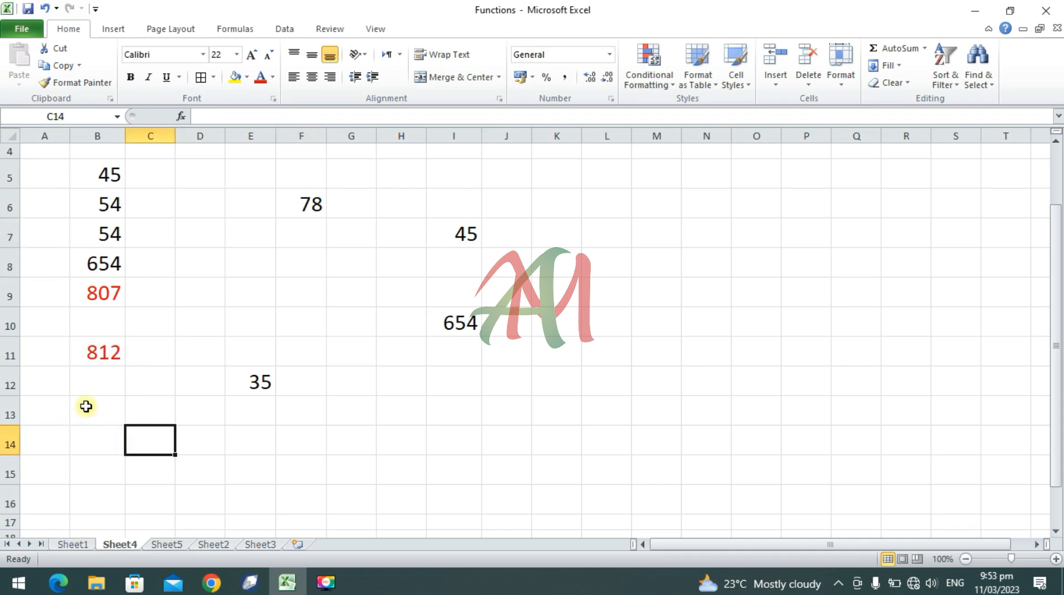
{"action": "left_click", "coordinate": [88, 405]}
{"action": "type", "text": "="}
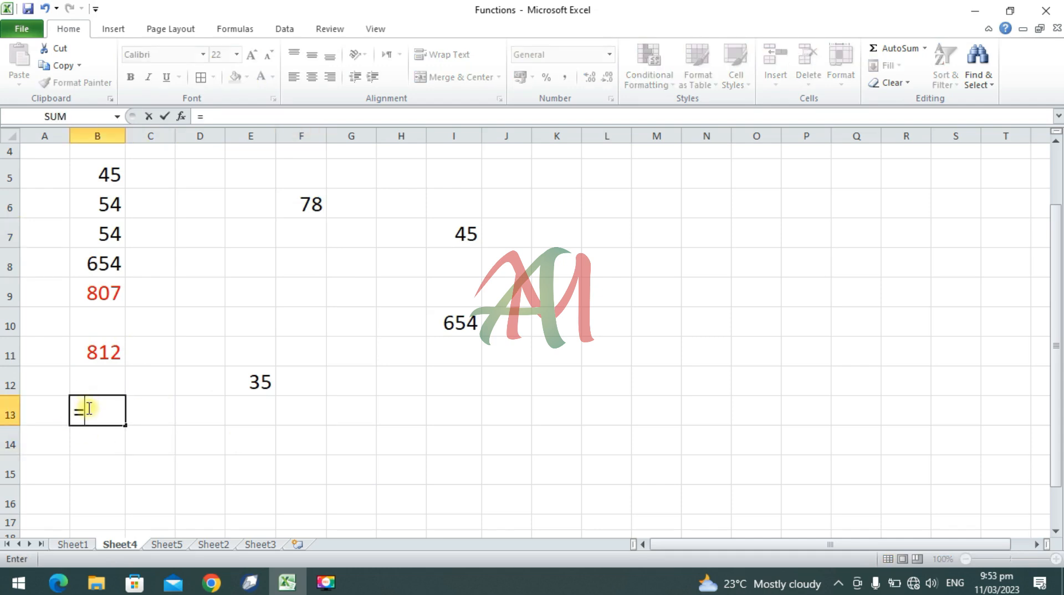
{"action": "type", "text": "sum"}
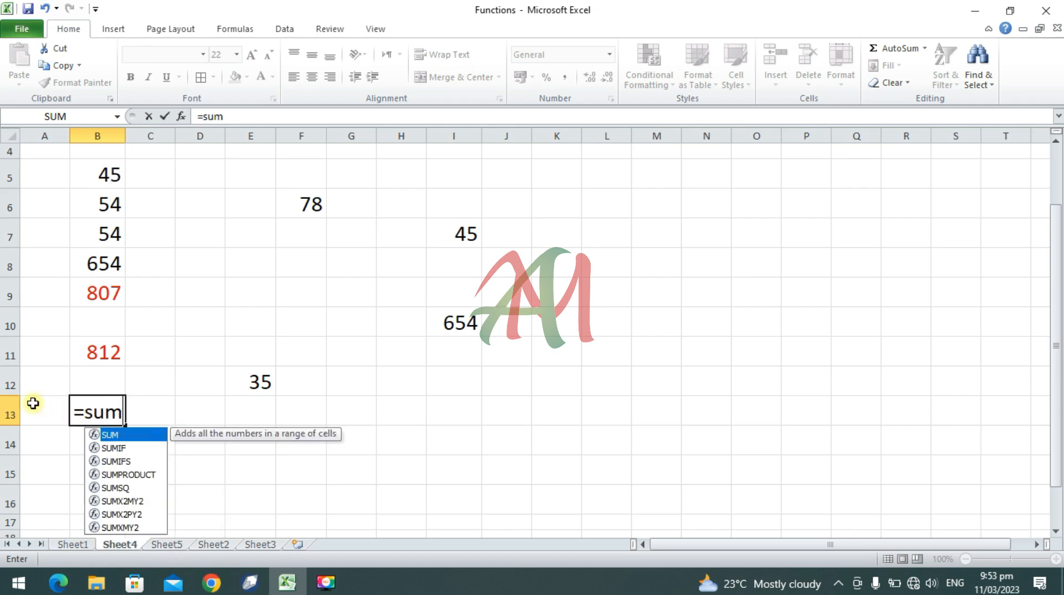
{"action": "type", "text": "("}
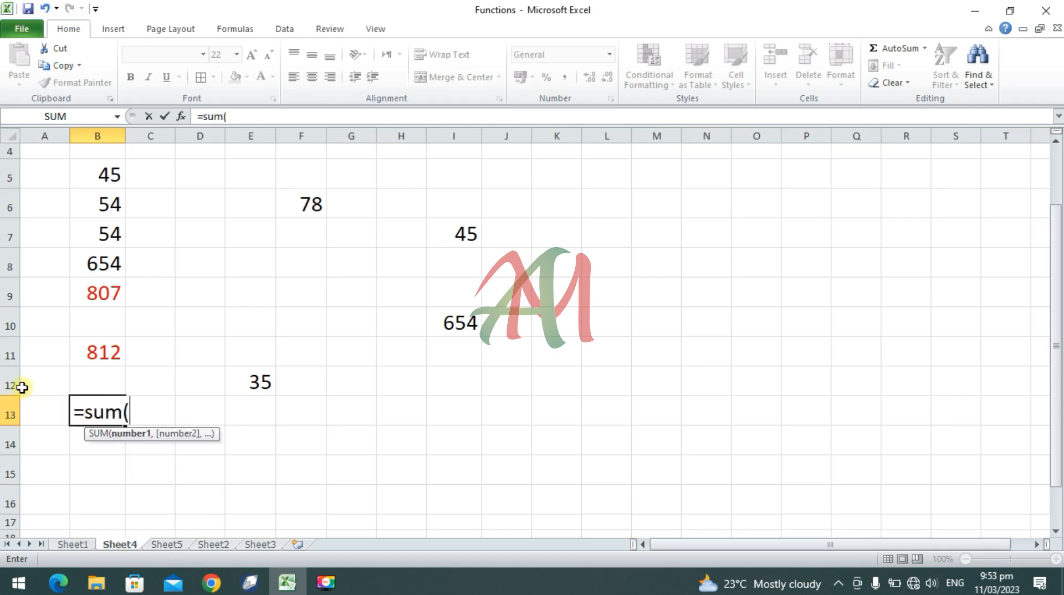
{"action": "left_click", "coordinate": [292, 203]}
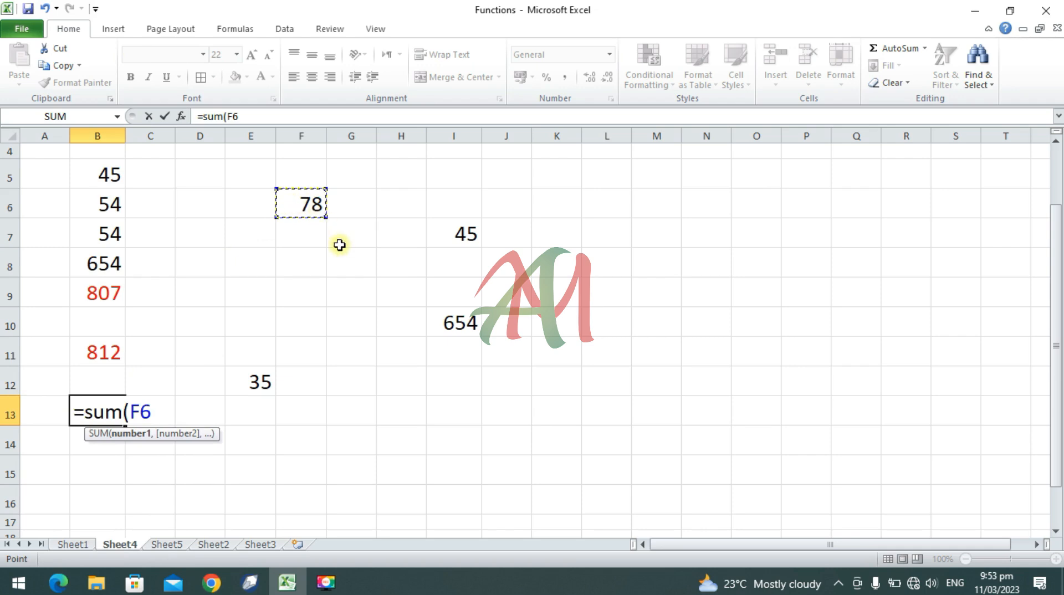
{"action": "type", "text": ","}
{"action": "left_click", "coordinate": [454, 232]}
{"action": "type", "text": ","}
{"action": "left_click", "coordinate": [442, 312]}
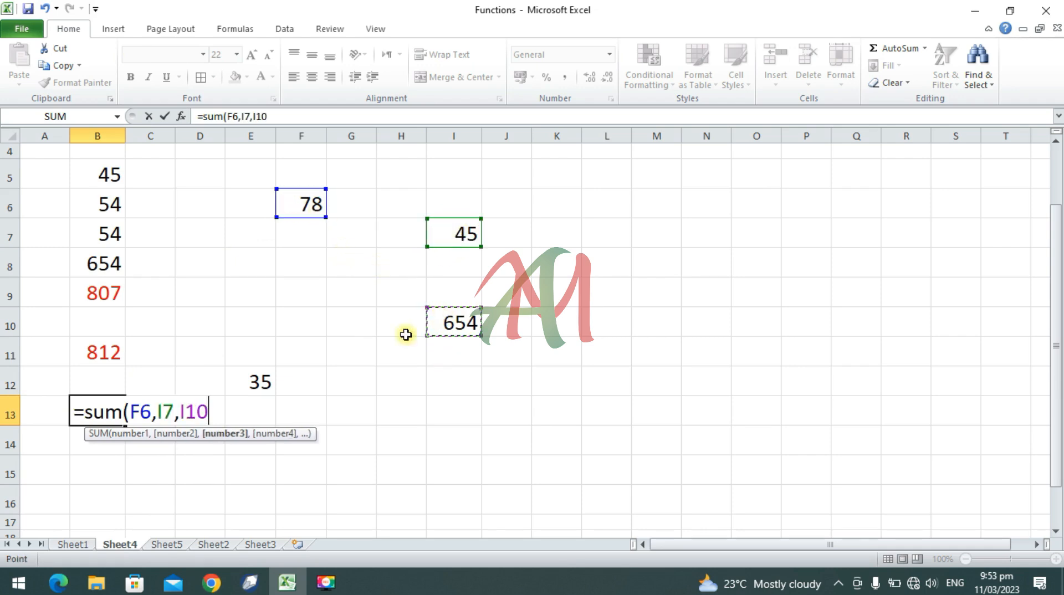
{"action": "type", "text": ","}
{"action": "left_click", "coordinate": [254, 374]}
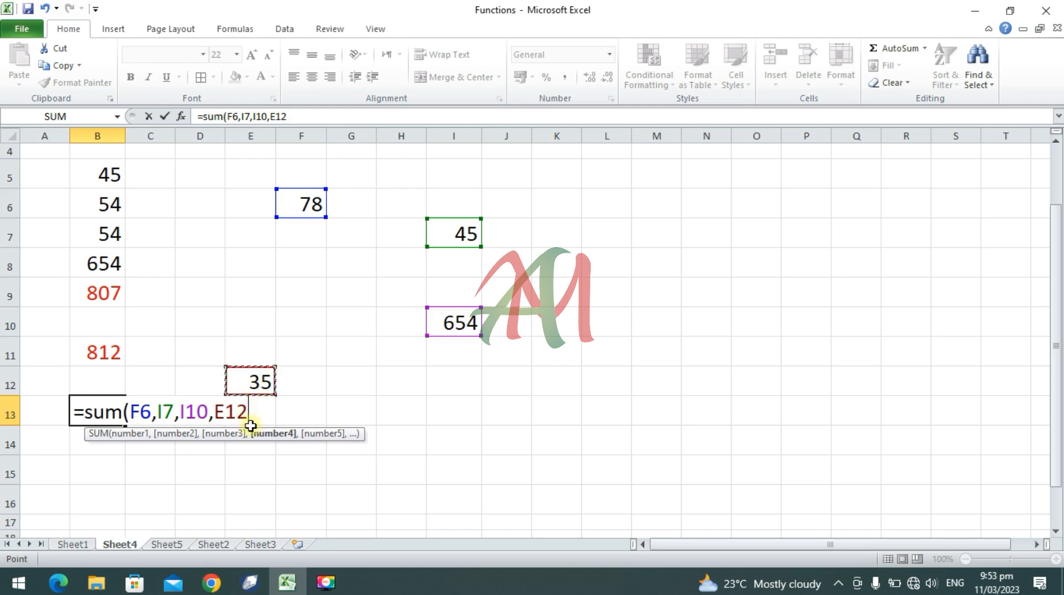
{"action": "type", "text": ","}
{"action": "left_click_drag", "start_coordinate": [102, 177], "coordinate": [106, 266]}
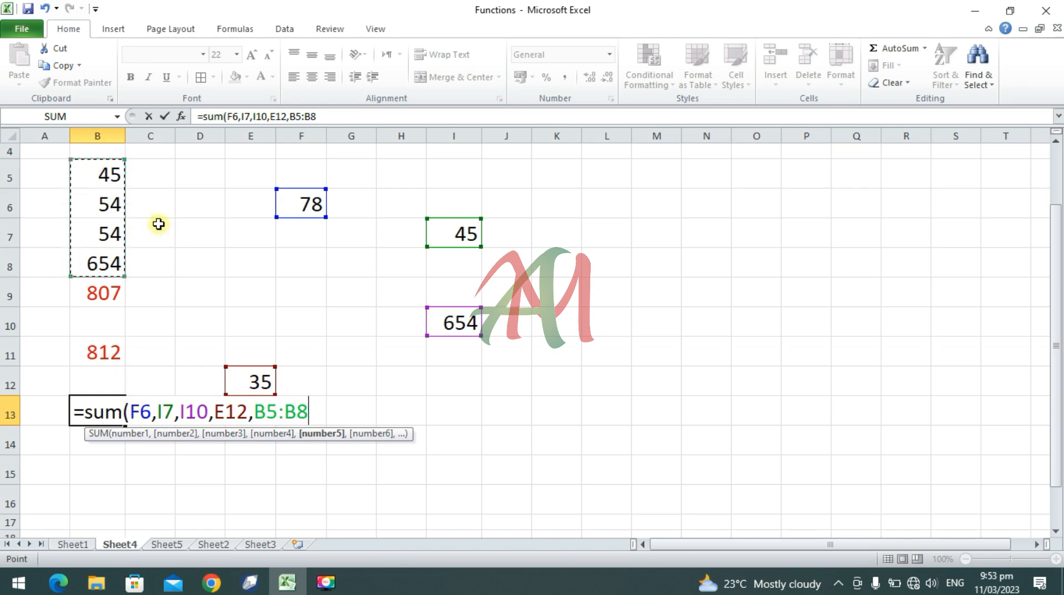
{"action": "type", "text": ")"}
{"action": "key", "text": "Return"}
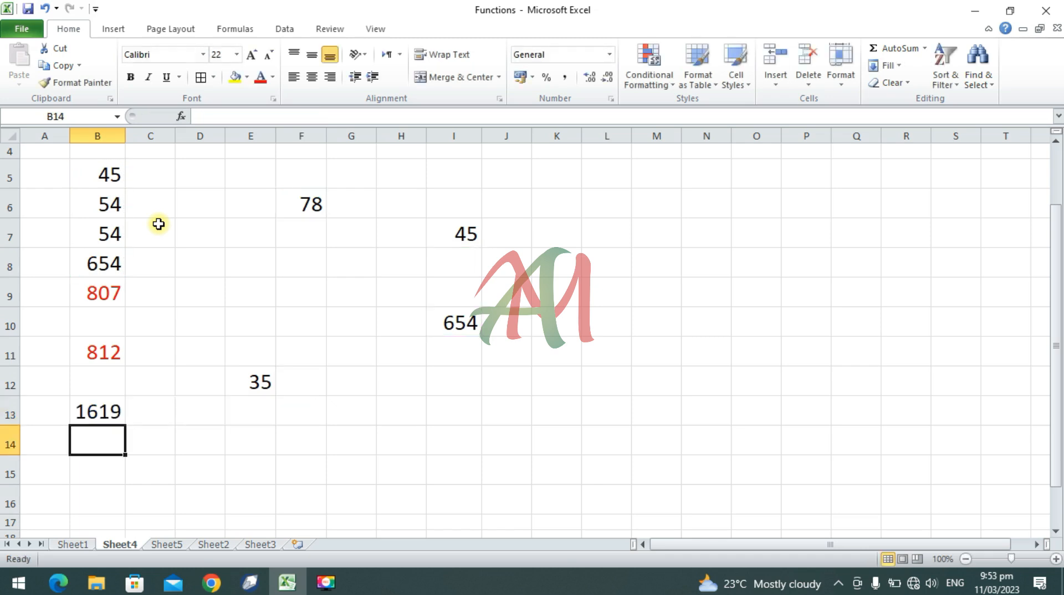
Step: Compare the source range B5:B8 and the results in B9:B11 with the combined SUM formula in cell B13
{"action": "scroll", "coordinate": [119, 387], "scroll_direction": "down", "scroll_amount": 2}
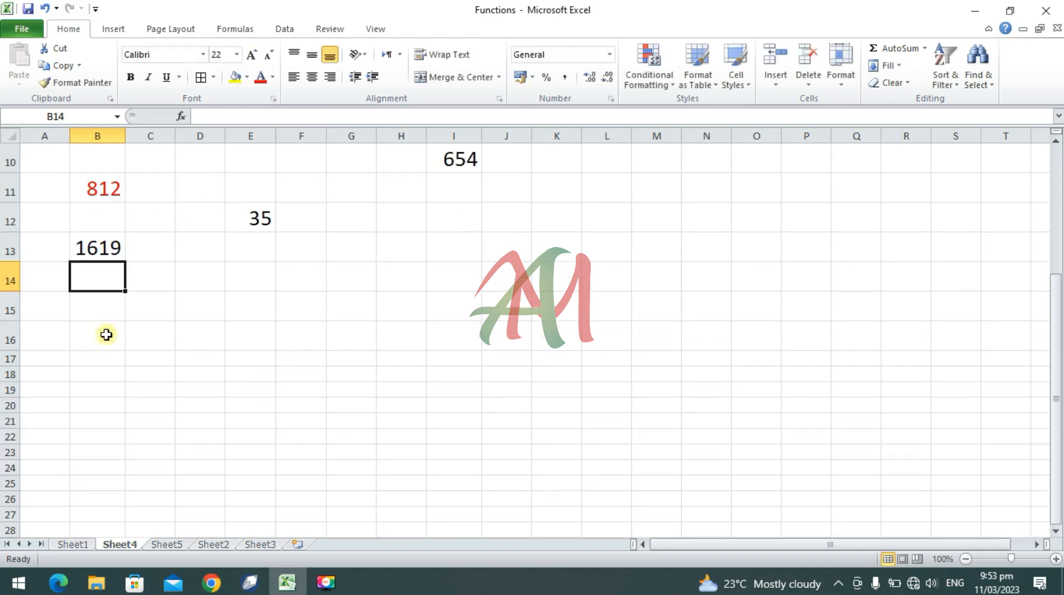
{"action": "scroll", "coordinate": [107, 332], "scroll_direction": "up", "scroll_amount": 3}
{"action": "left_click_drag", "start_coordinate": [119, 348], "coordinate": [107, 394]}
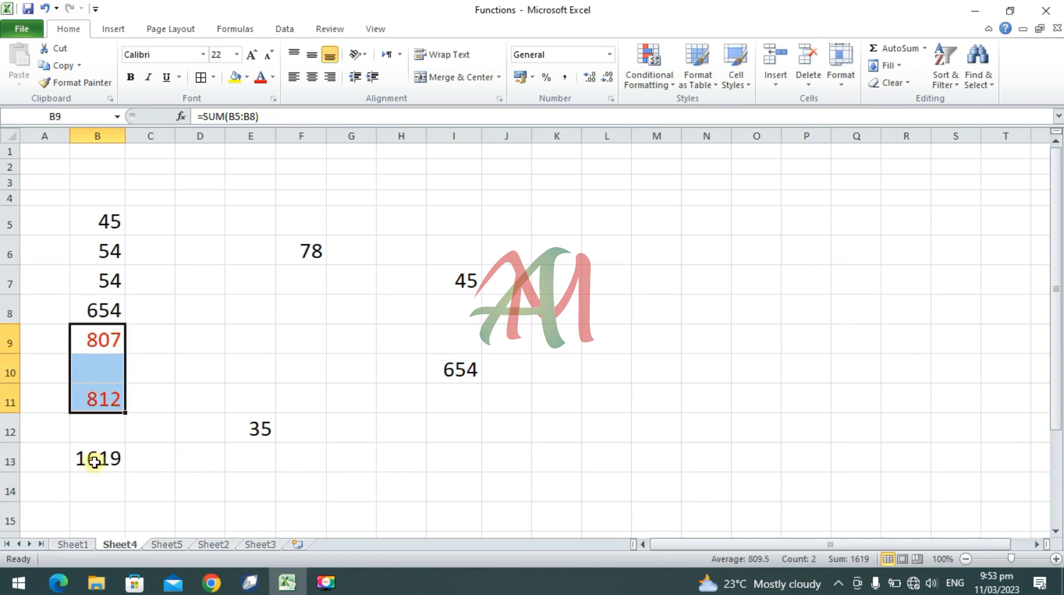
{"action": "left_click_drag", "start_coordinate": [112, 223], "coordinate": [105, 305]}
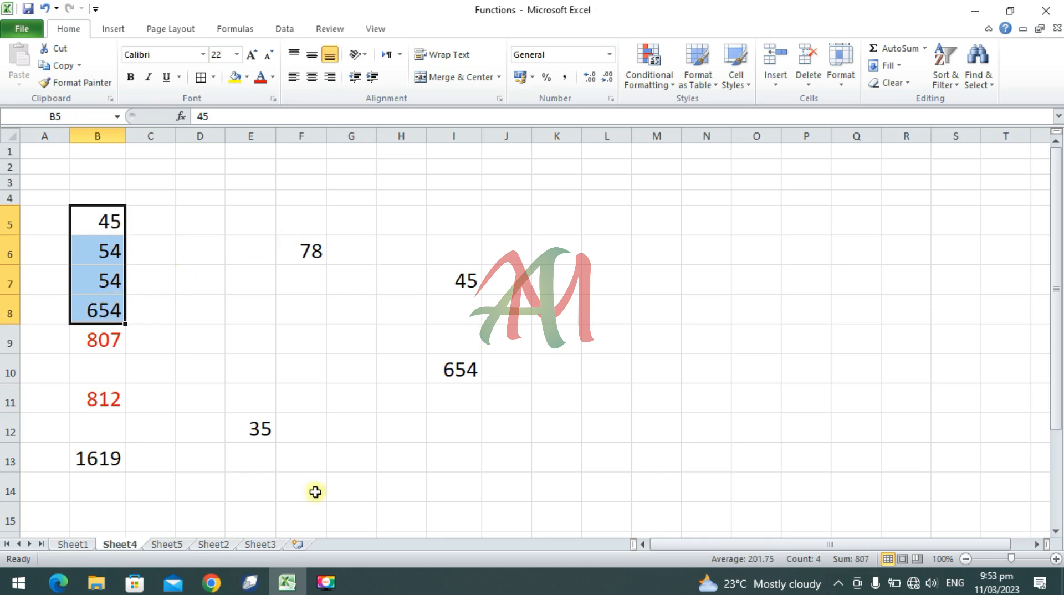
{"action": "left_click", "coordinate": [86, 458]}
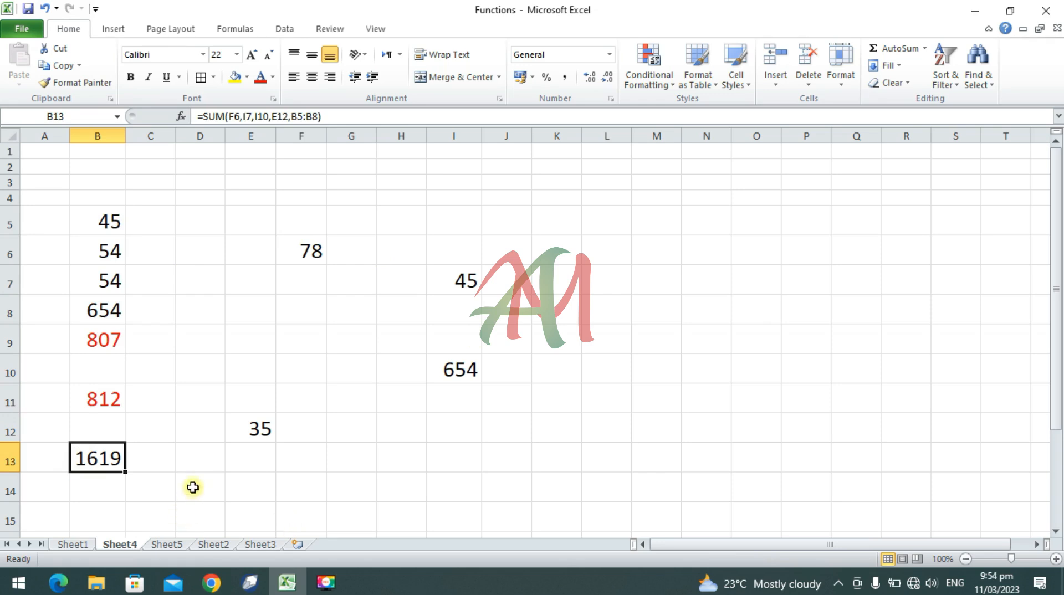
Step: In cell D13 of Sheet4, enter a SUM formula adding cells C5 and B10 from Sheet5, and colour the result red
{"action": "left_click", "coordinate": [195, 467]}
{"action": "type", "text": "="}
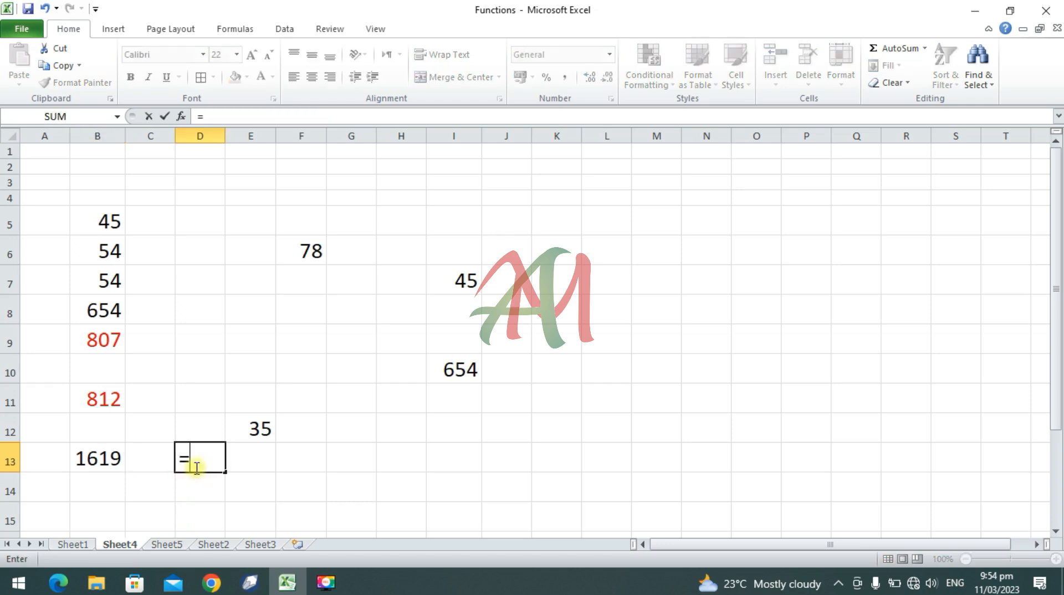
{"action": "type", "text": "sum("}
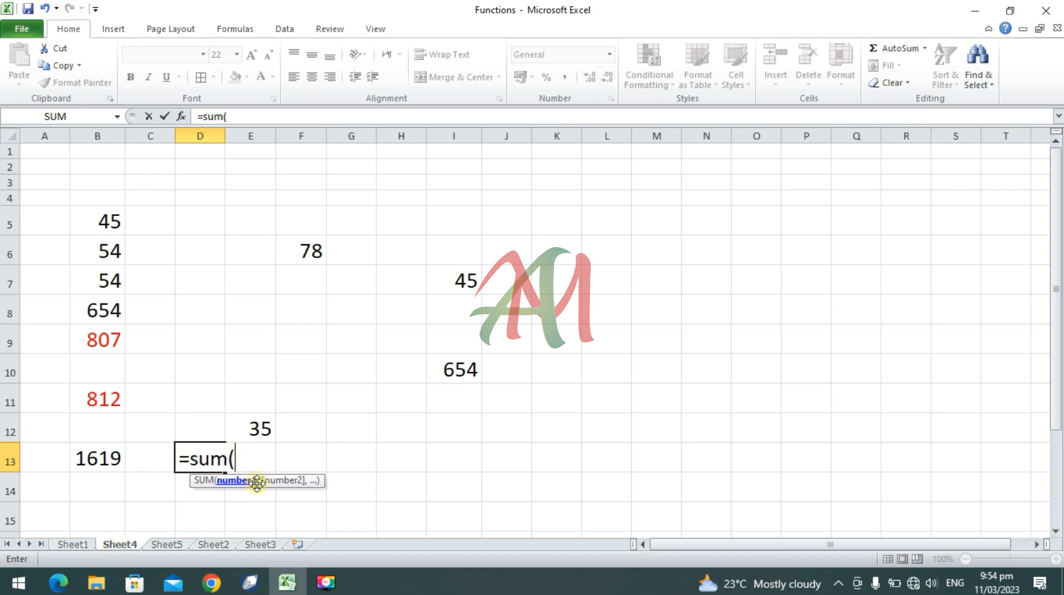
{"action": "left_click", "coordinate": [170, 546]}
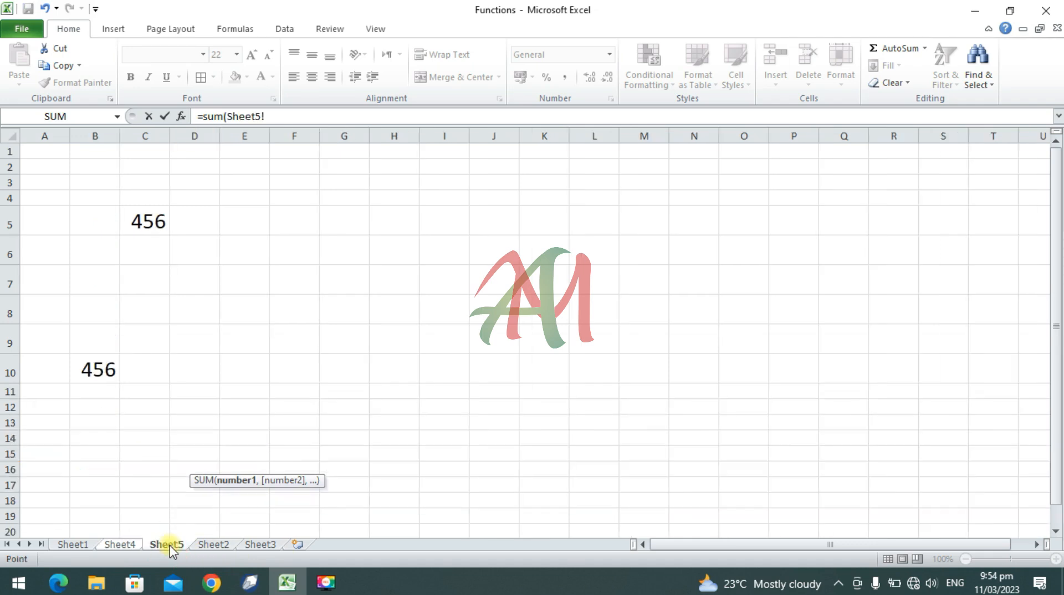
{"action": "left_click", "coordinate": [151, 218]}
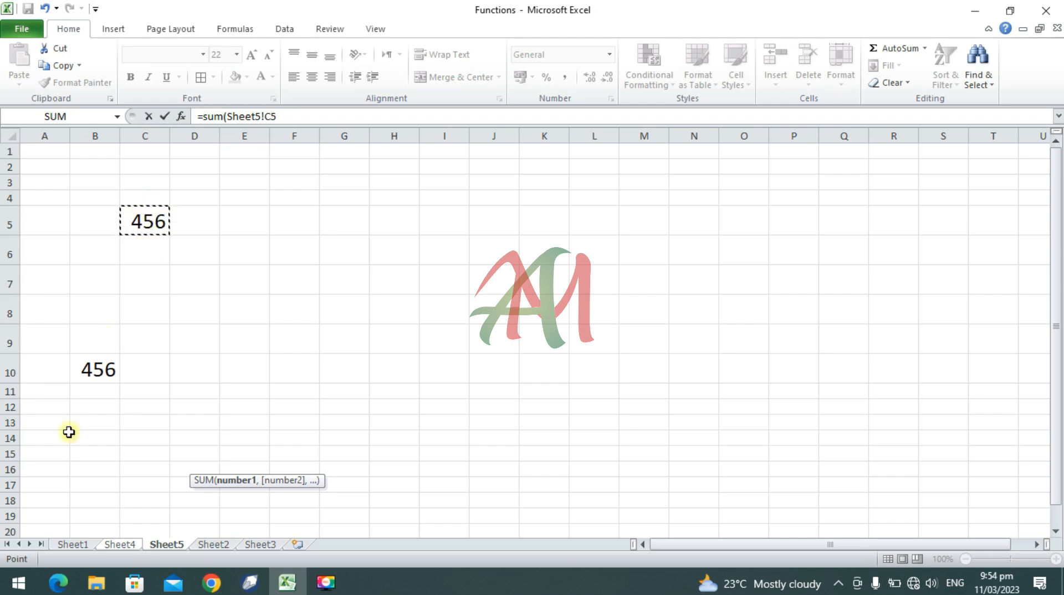
{"action": "type", "text": ","}
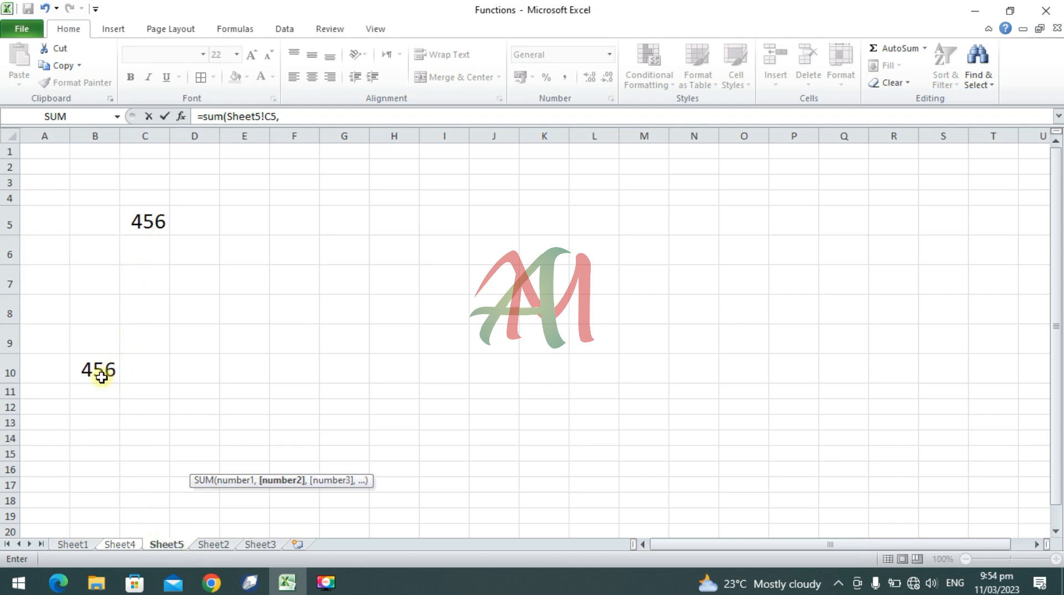
{"action": "left_click", "coordinate": [100, 370]}
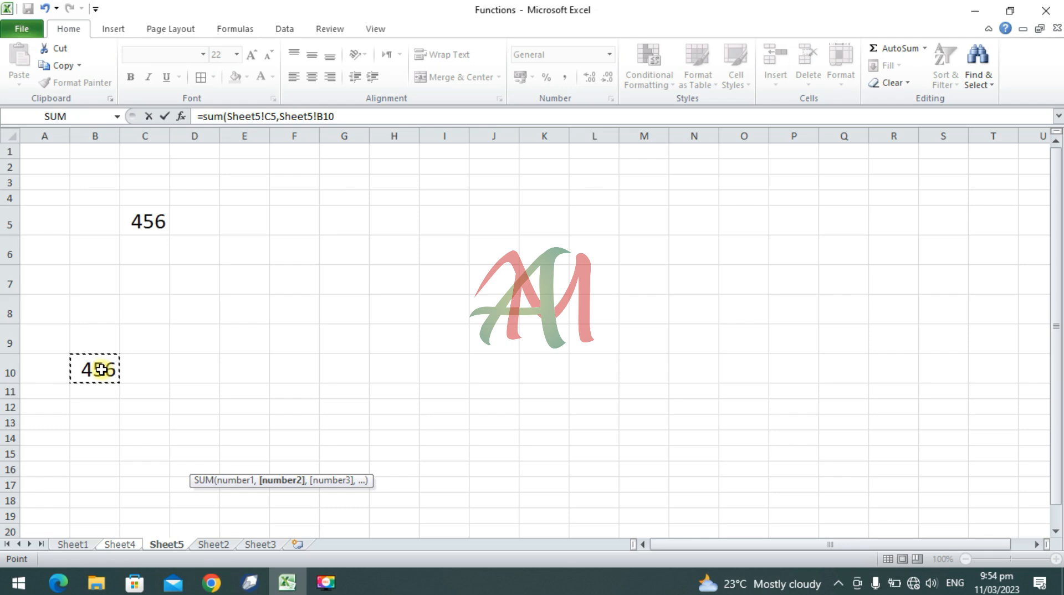
{"action": "type", "text": ")"}
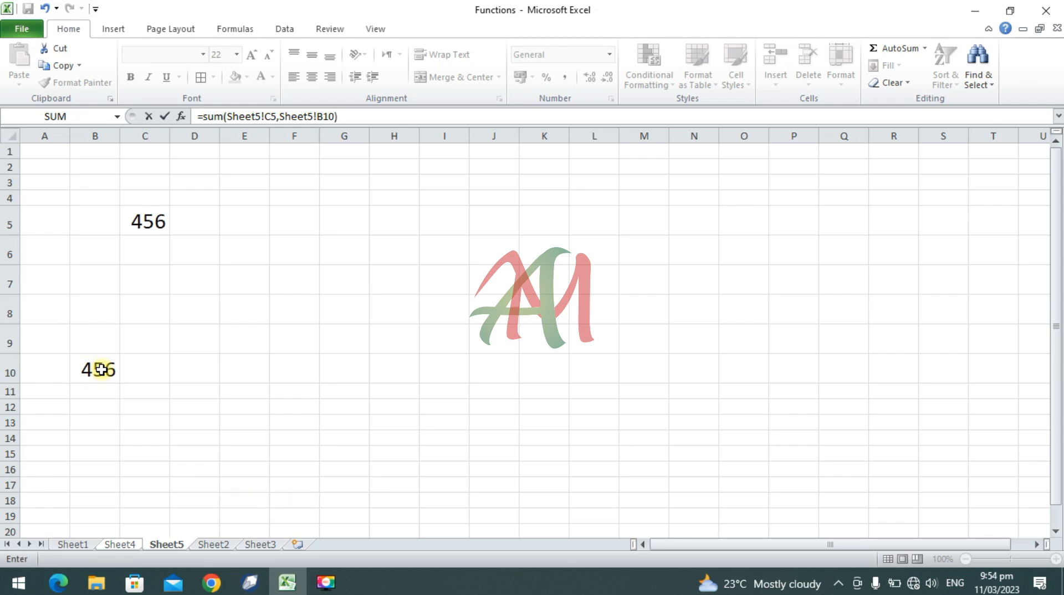
{"action": "key", "text": "Return"}
{"action": "left_click", "coordinate": [208, 460]}
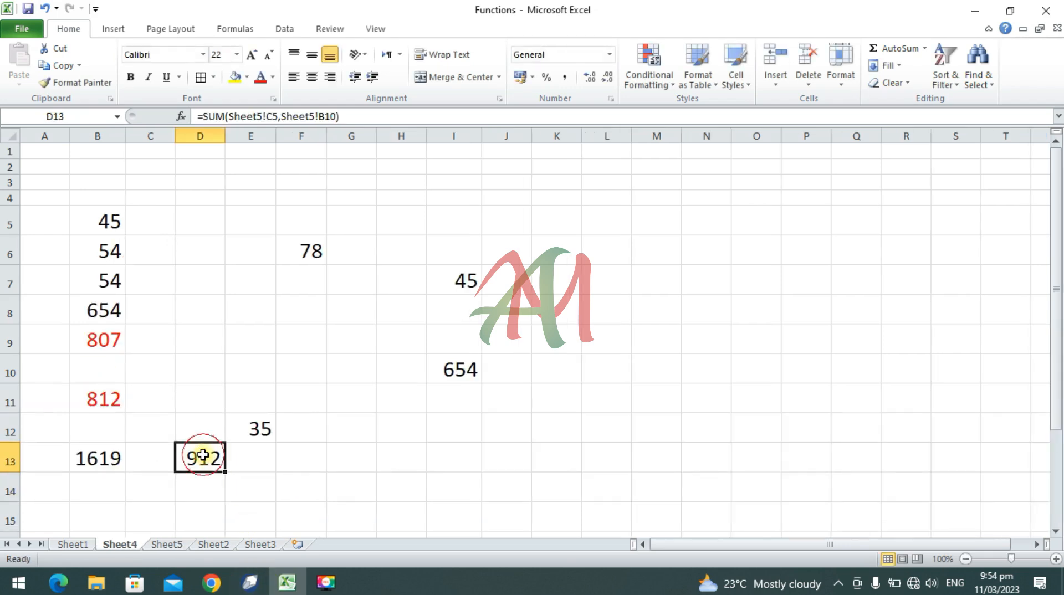
{"action": "left_click", "coordinate": [260, 77]}
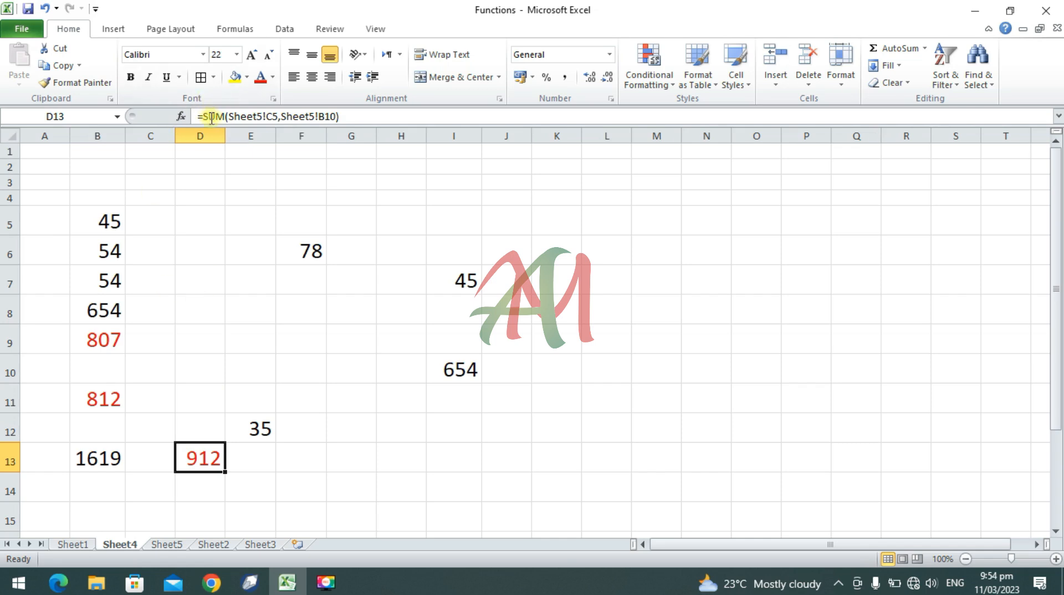
Step: Magnify the screen with Magnifier to examine the cross-sheet SUM formula of cell D13, and return the magnification to 100%
{"action": "key", "text": "super+plus"}
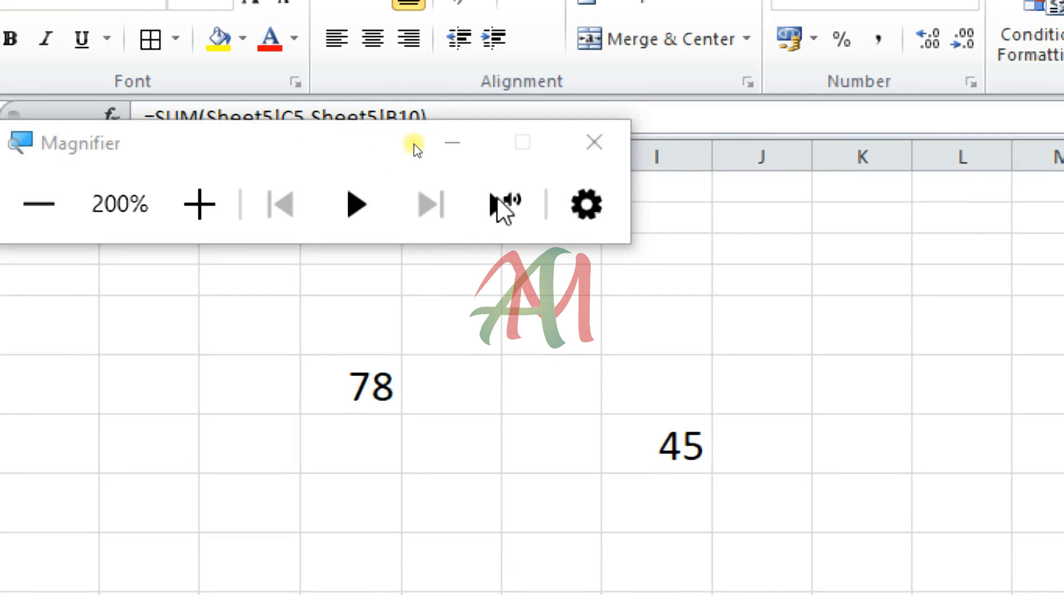
{"action": "left_click", "coordinate": [452, 145]}
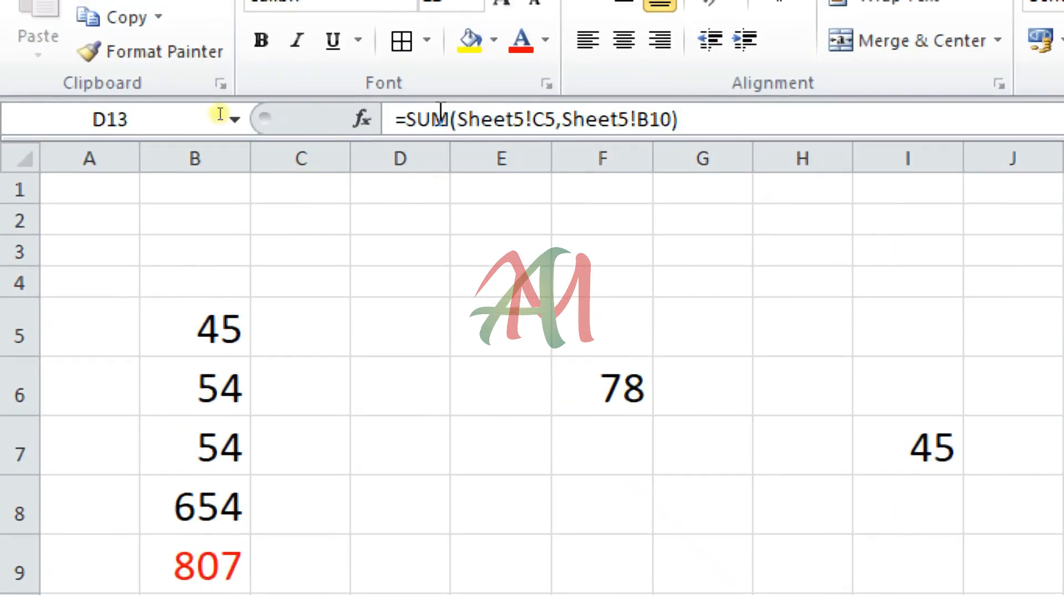
{"action": "left_click", "coordinate": [407, 121]}
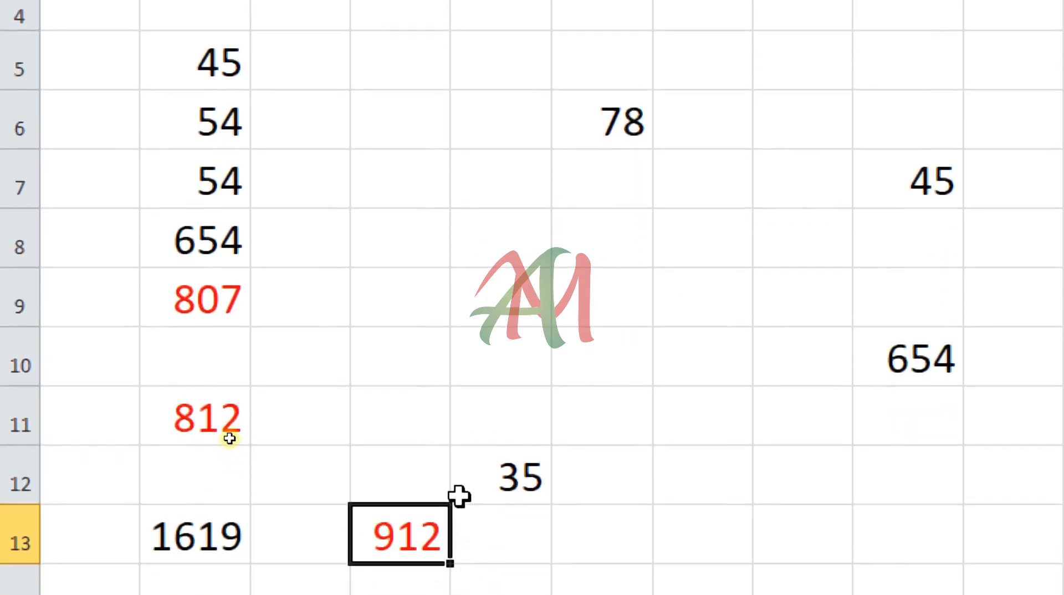
{"action": "key", "text": "ctrl+minus"}
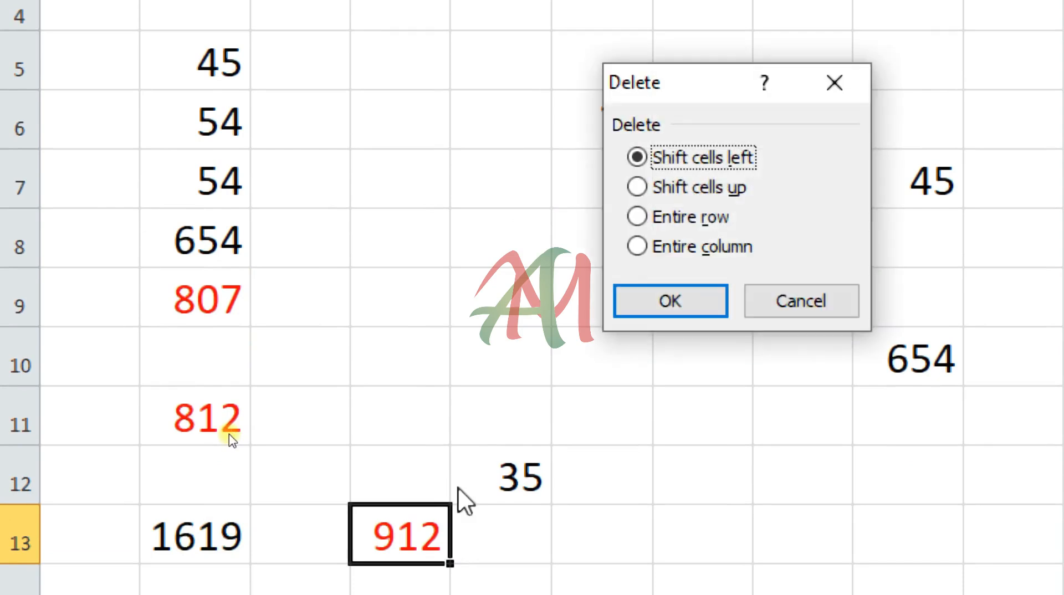
{"action": "left_click", "coordinate": [773, 300]}
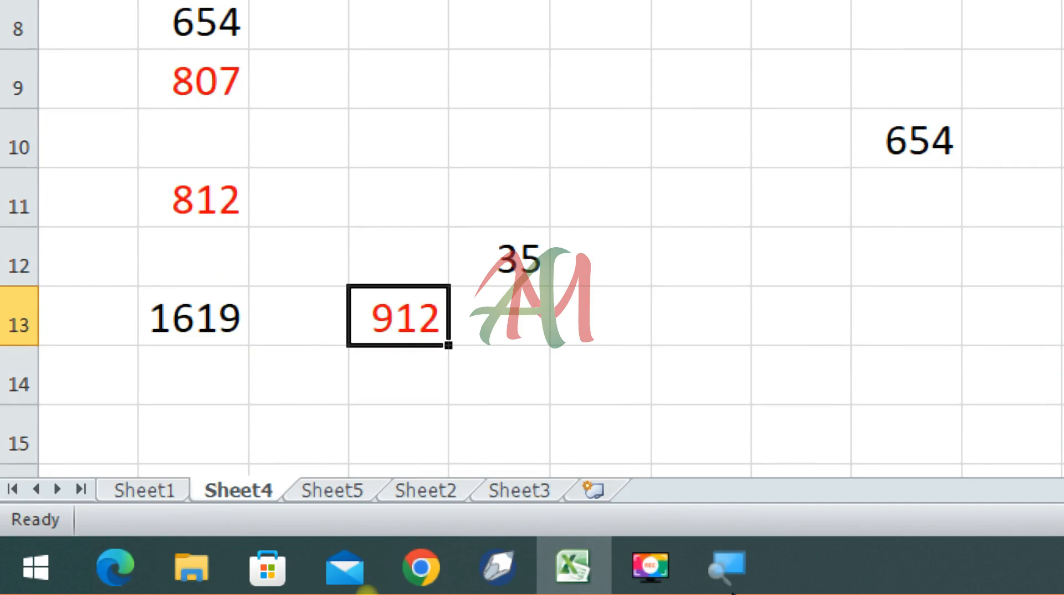
{"action": "left_click", "coordinate": [749, 561]}
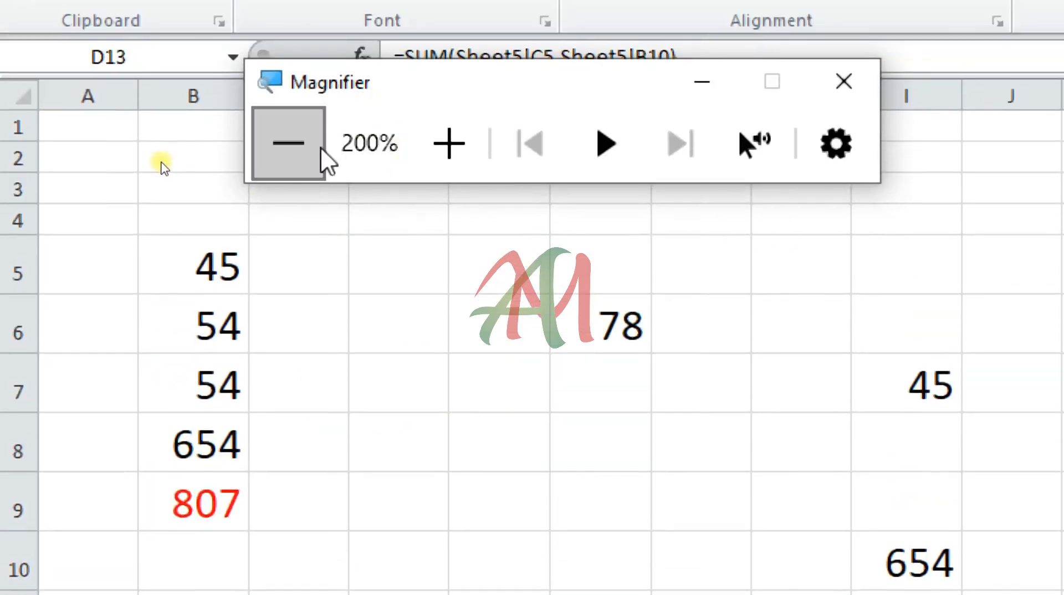
{"action": "left_click", "coordinate": [444, 143]}
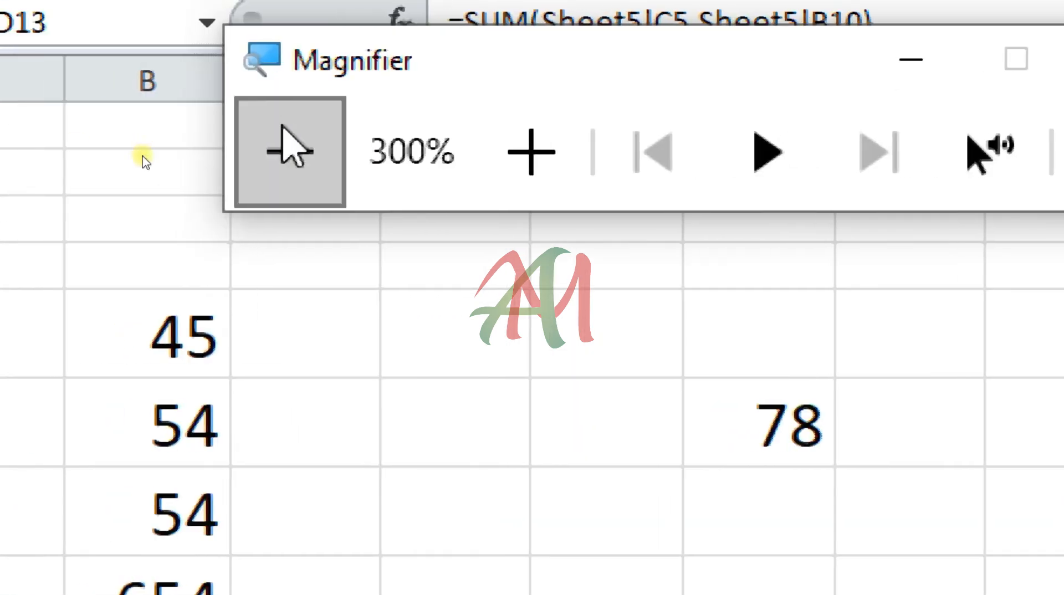
{"action": "left_click", "coordinate": [274, 151]}
{"action": "left_click", "coordinate": [274, 151]}
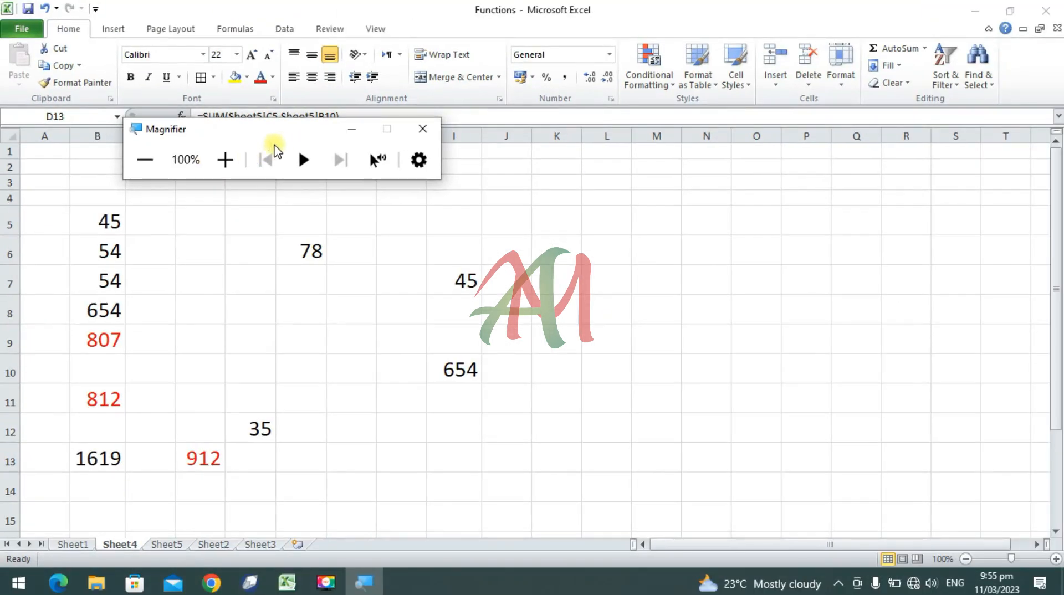
{"action": "left_click", "coordinate": [351, 129]}
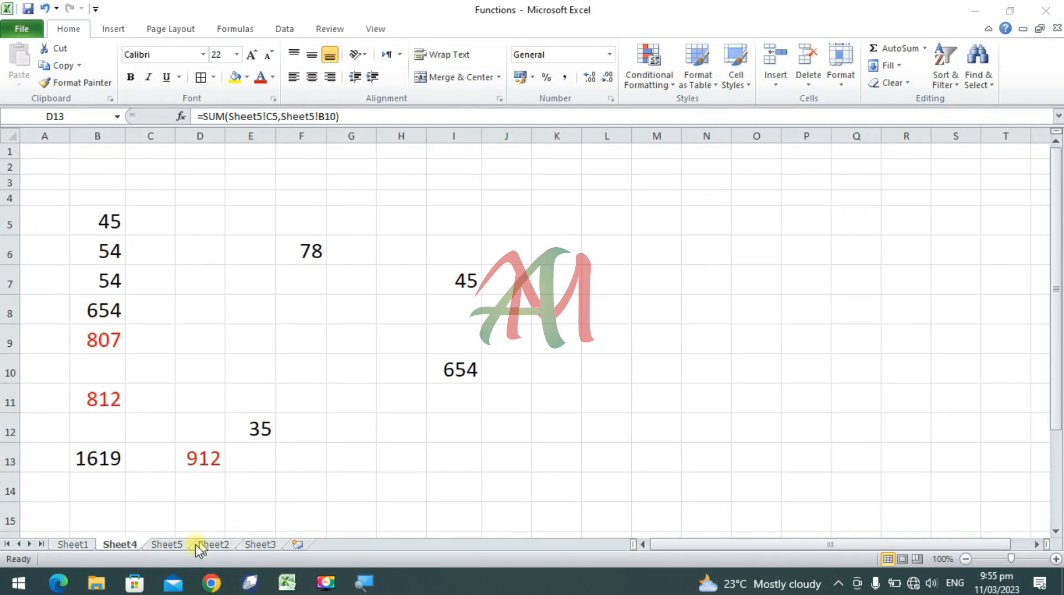
Step: On Sheet2, enter a SUM formula for F5:J5 in cell K5 to total the first student's marks
{"action": "left_click", "coordinate": [180, 546]}
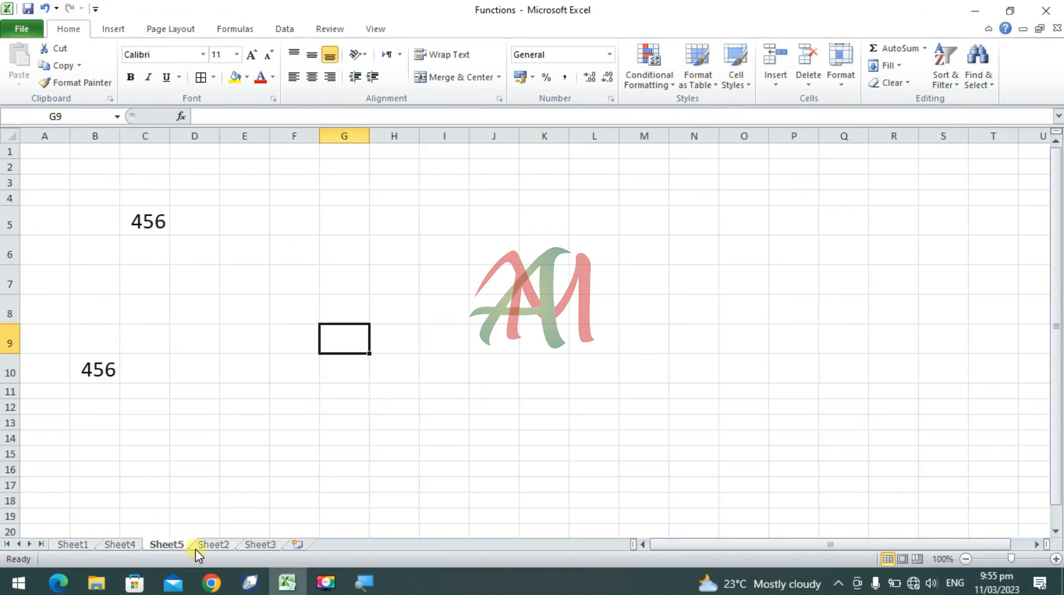
{"action": "left_click", "coordinate": [209, 544]}
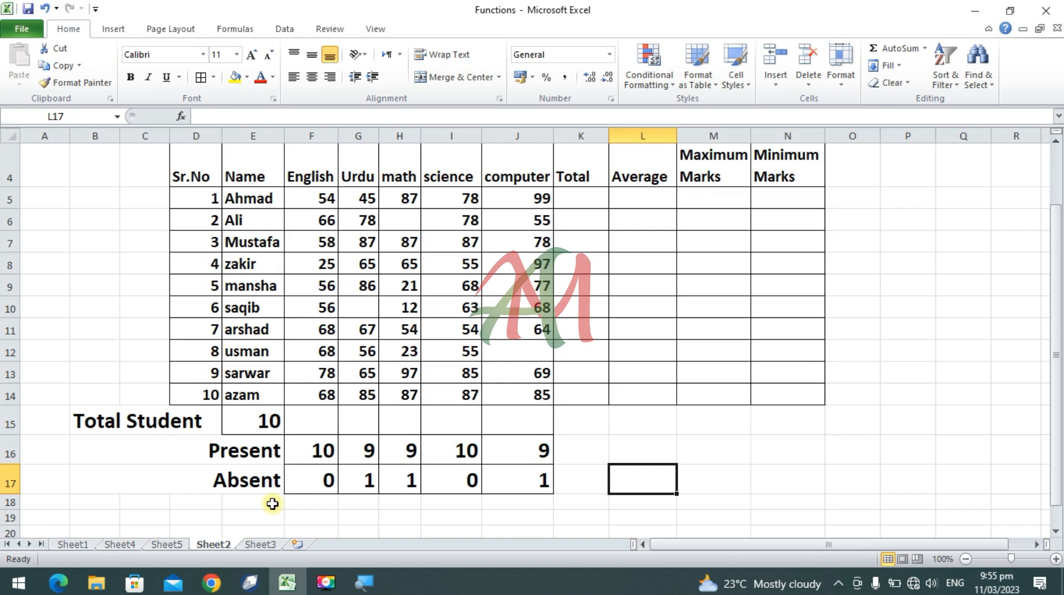
{"action": "scroll", "coordinate": [272, 503], "scroll_direction": "up", "scroll_amount": 1}
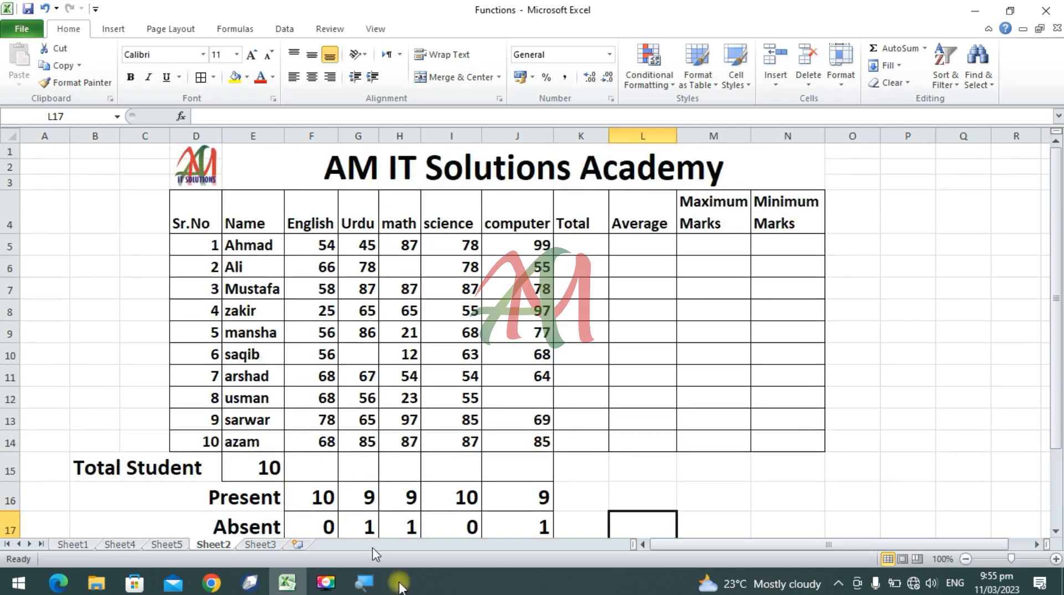
{"action": "left_click", "coordinate": [581, 244]}
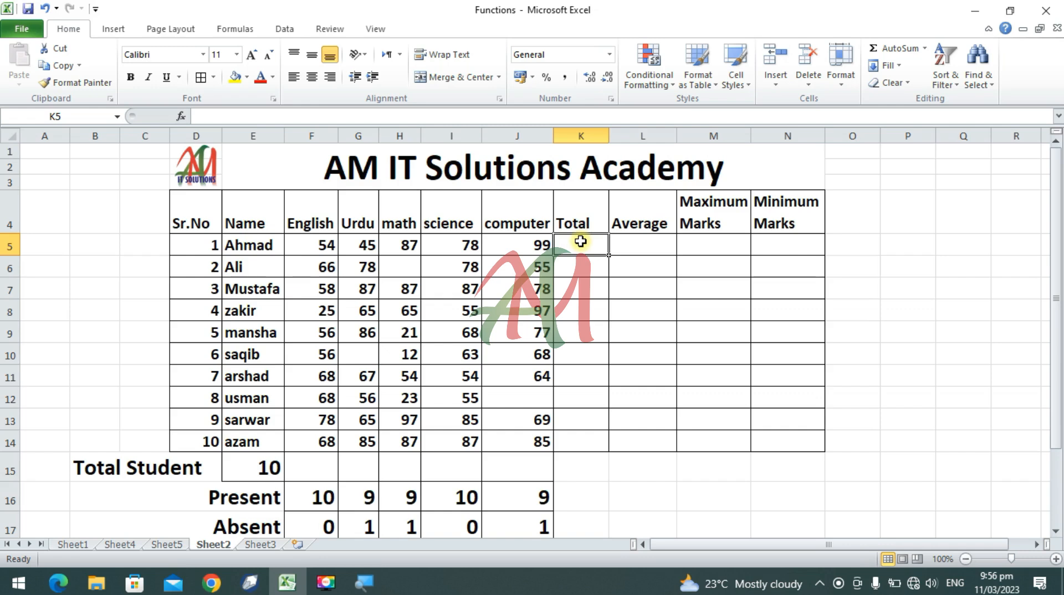
{"action": "type", "text": "="}
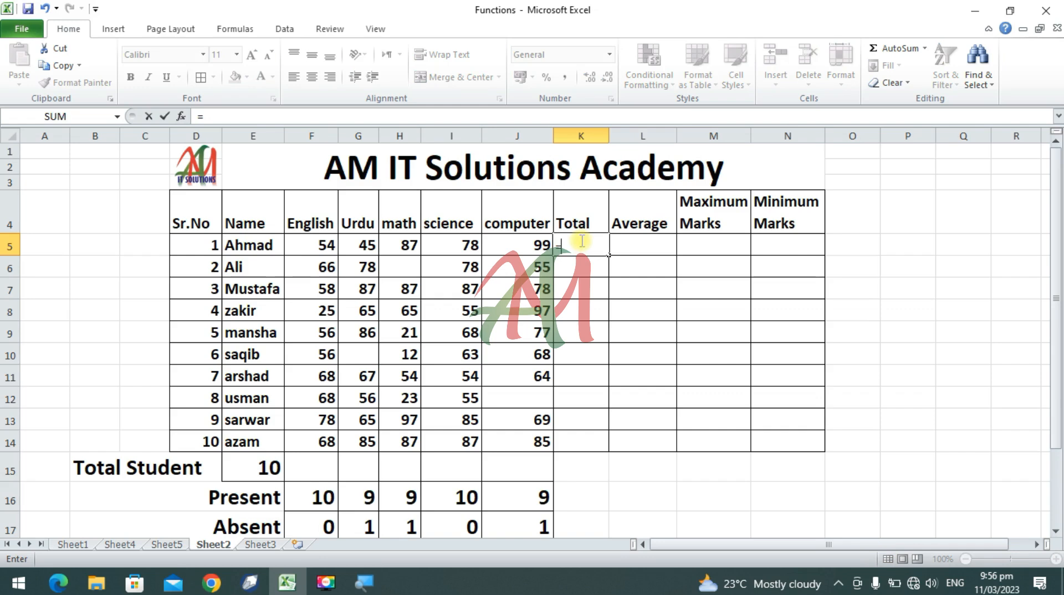
{"action": "type", "text": "sum"}
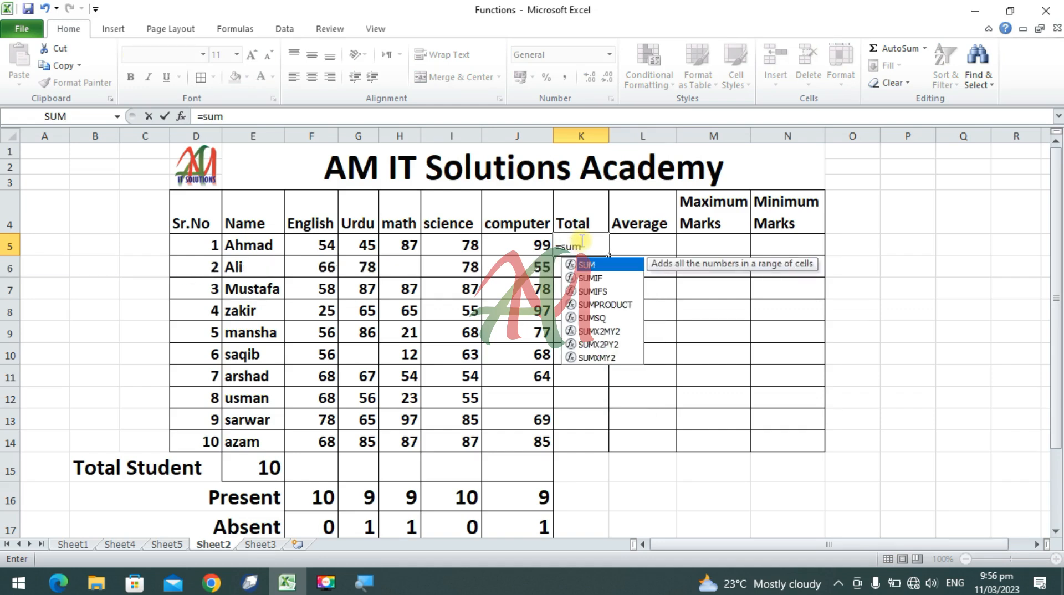
{"action": "type", "text": "("}
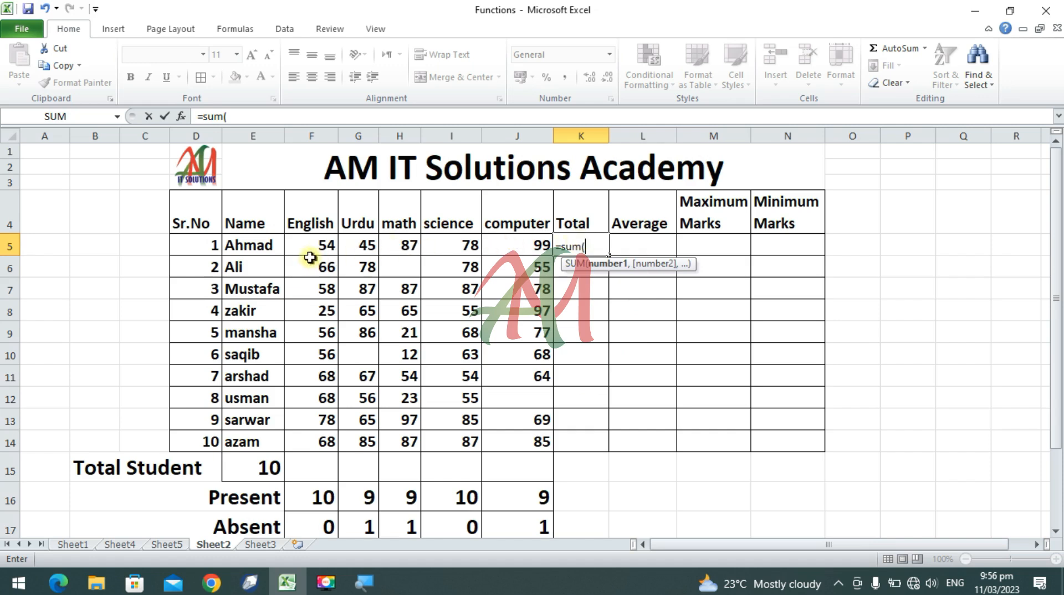
{"action": "left_click_drag", "start_coordinate": [311, 244], "coordinate": [513, 252]}
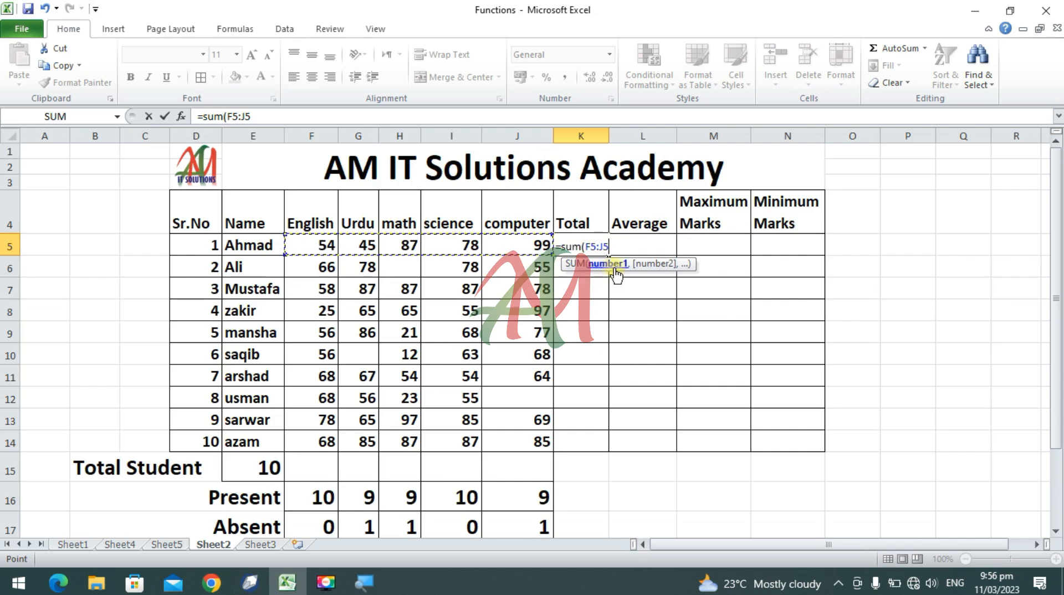
{"action": "type", "text": ")"}
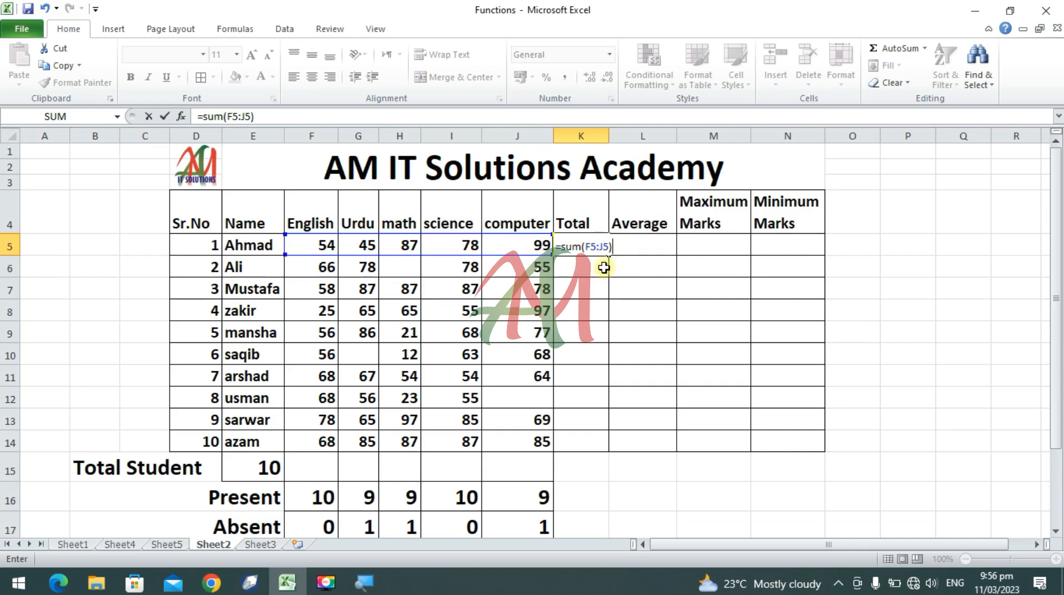
{"action": "key", "text": "Return"}
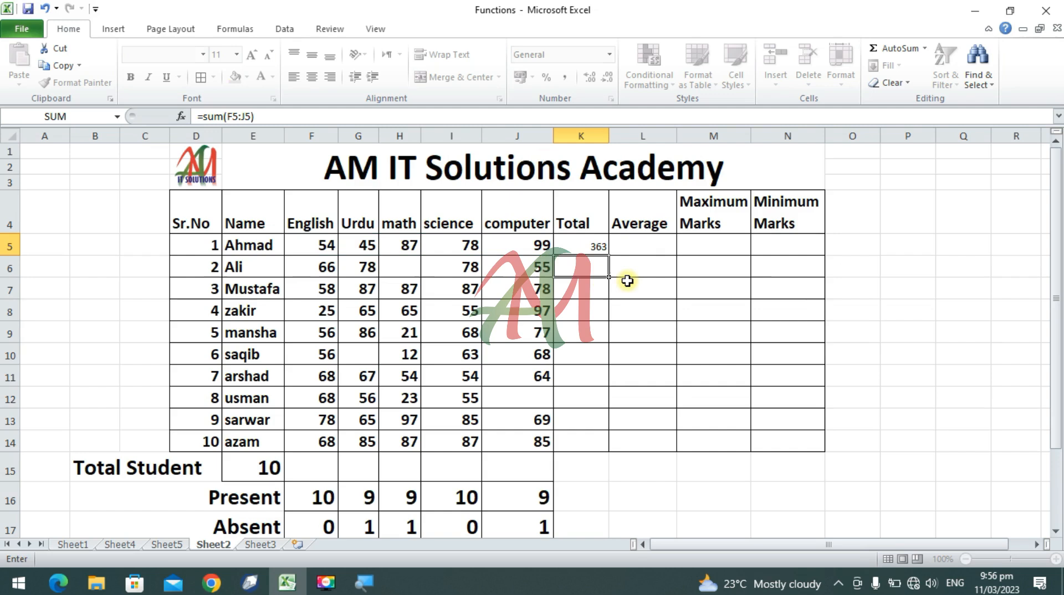
Step: Set the font size of the Total, Average, Maximum Marks and Minimum Marks cells K5:N14 to 22
{"action": "left_click_drag", "start_coordinate": [580, 237], "coordinate": [781, 442]}
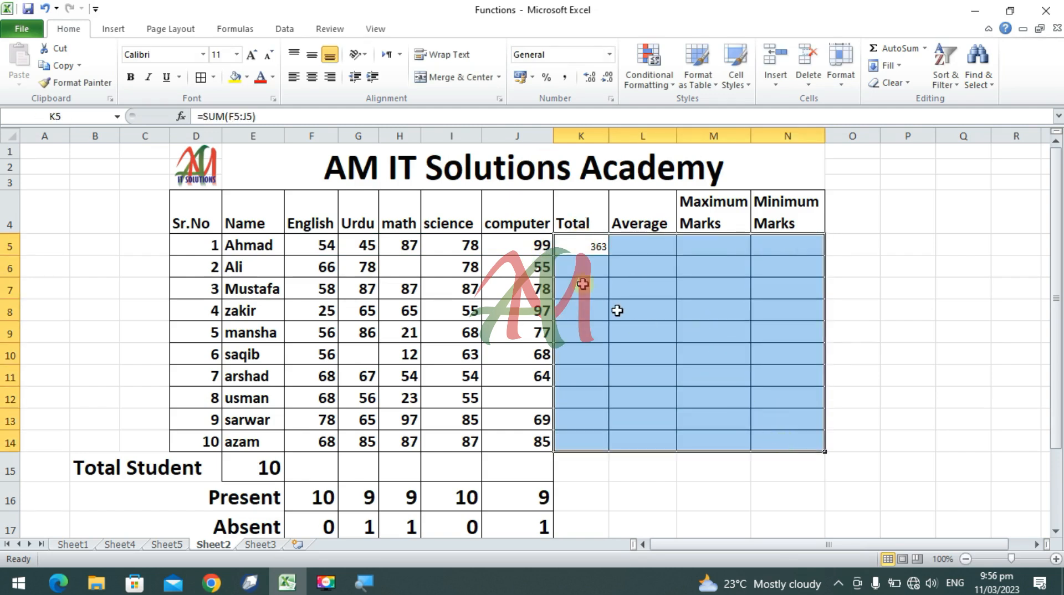
{"action": "left_click", "coordinate": [221, 56]}
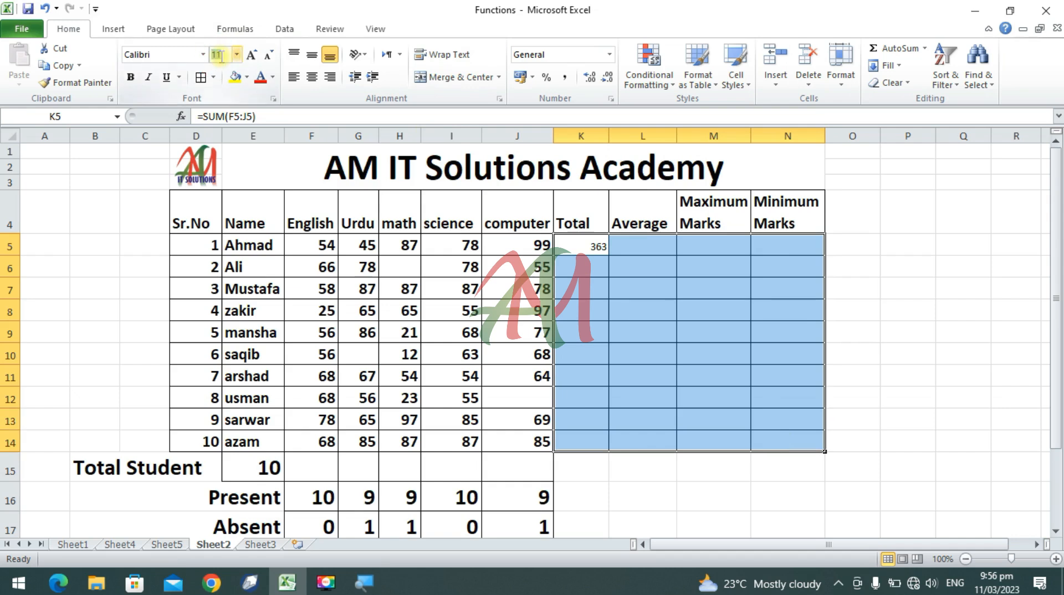
{"action": "key", "text": "Return"}
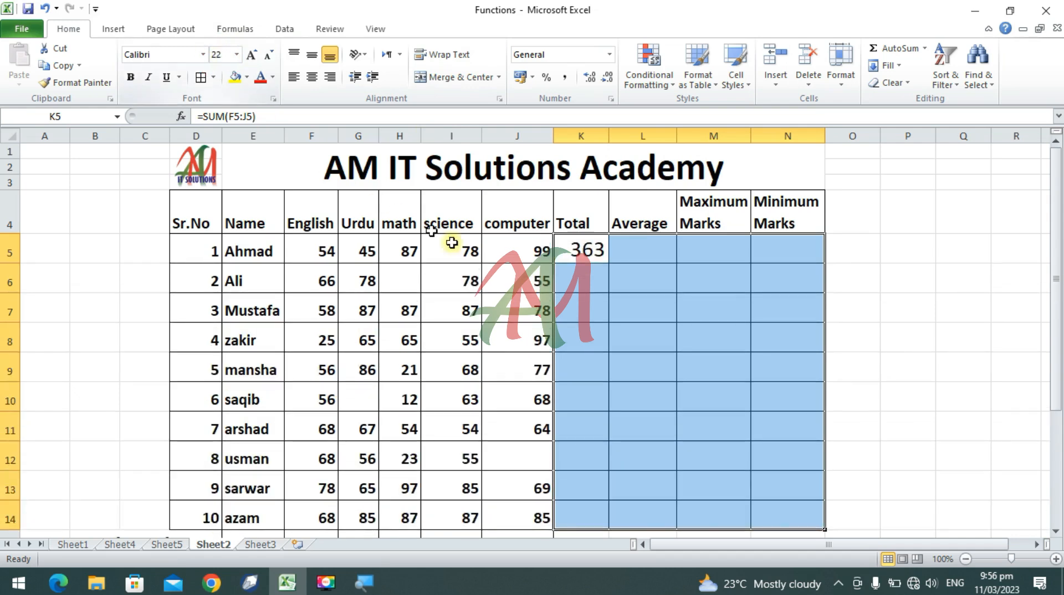
Step: Fill the first student's Total formula in K5 down to K14 for all students
{"action": "left_click", "coordinate": [597, 303]}
{"action": "left_click", "coordinate": [581, 244]}
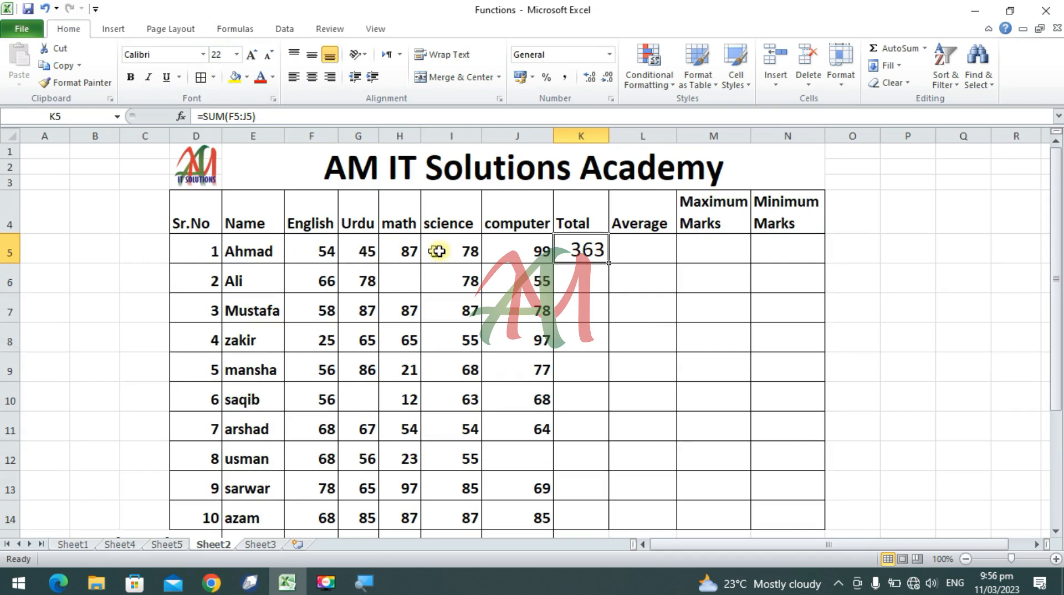
{"action": "left_click", "coordinate": [597, 276]}
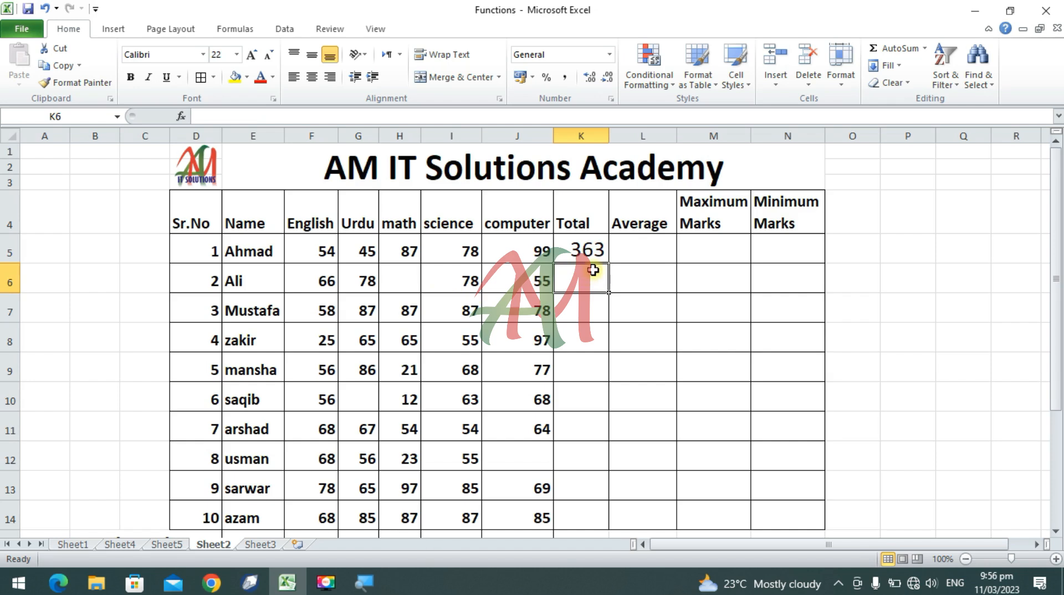
{"action": "left_click", "coordinate": [594, 251]}
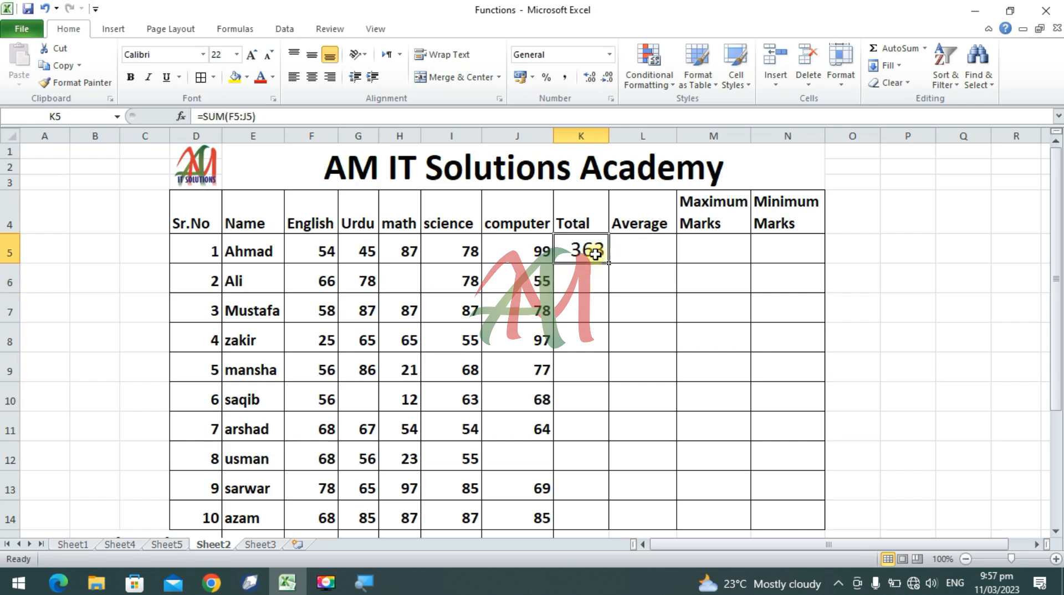
{"action": "left_click_drag", "start_coordinate": [611, 264], "coordinate": [613, 519]}
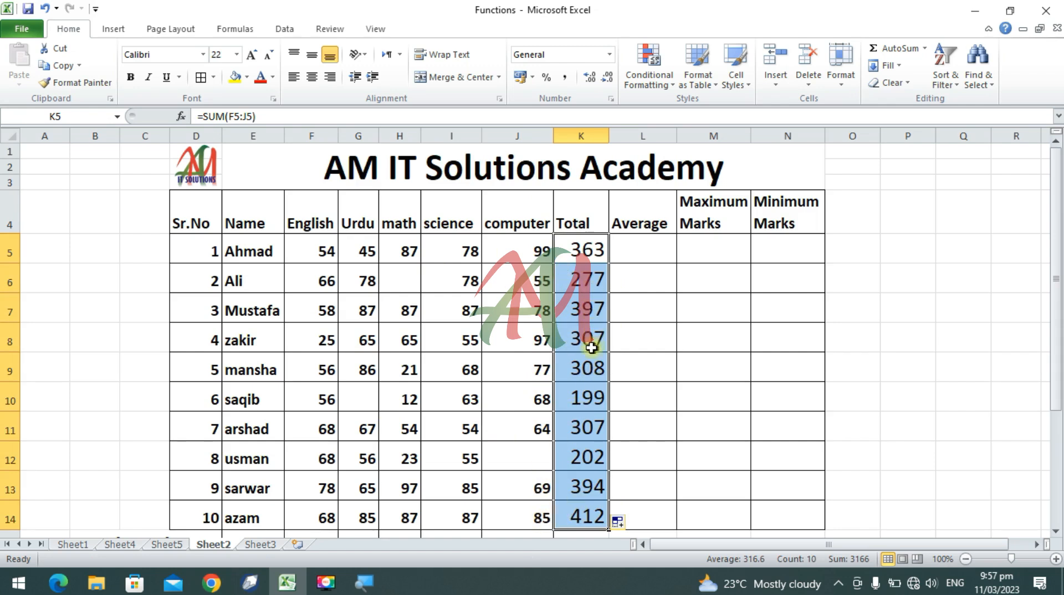
Step: Enter an AVERAGE formula for F5:J5 in cell L5 to average the first student's marks
{"action": "left_click", "coordinate": [645, 248]}
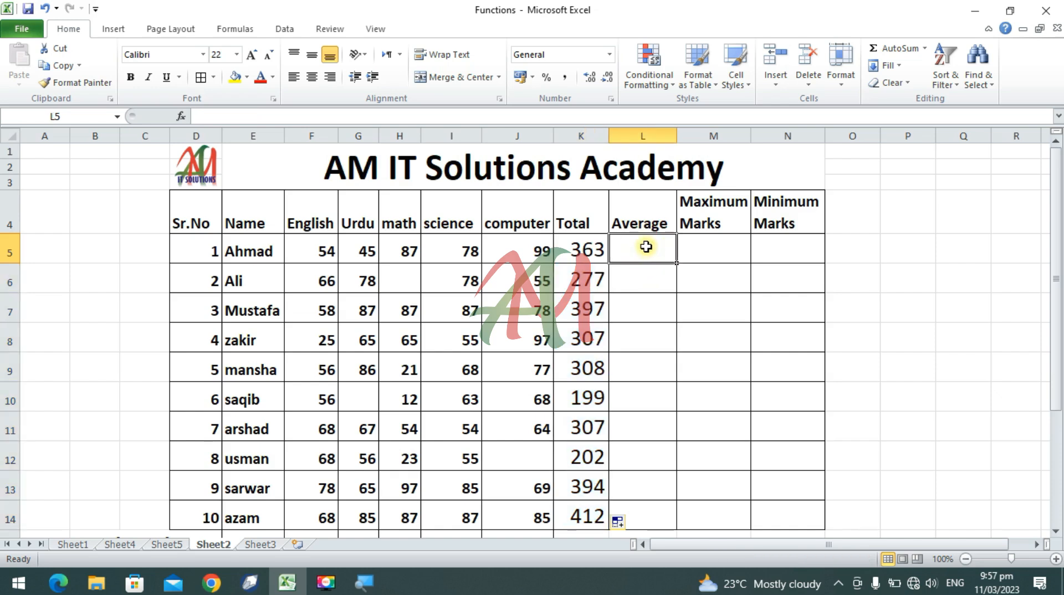
{"action": "type", "text": "="}
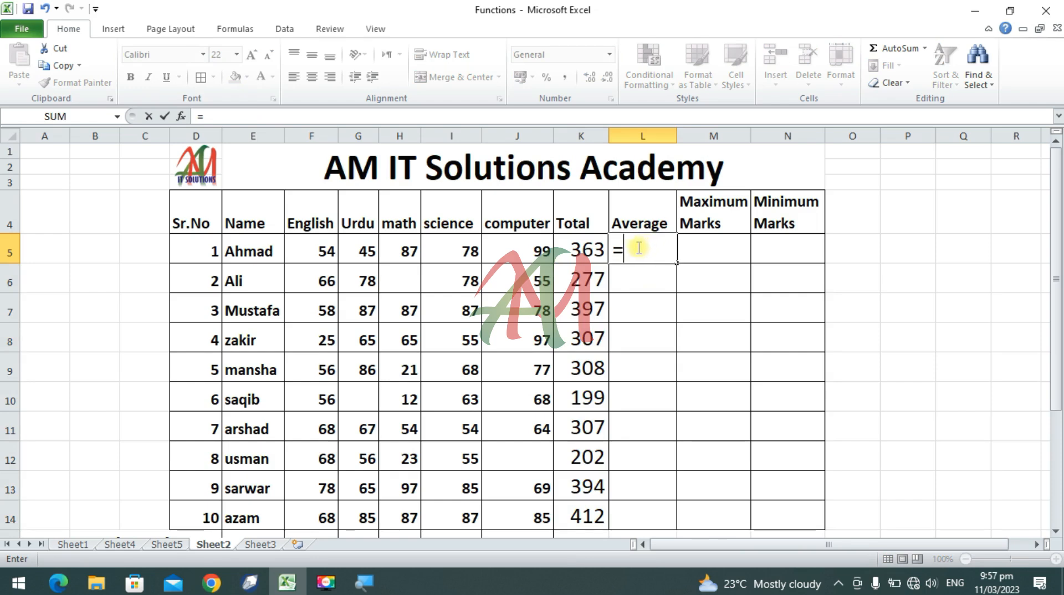
{"action": "type", "text": "aver"}
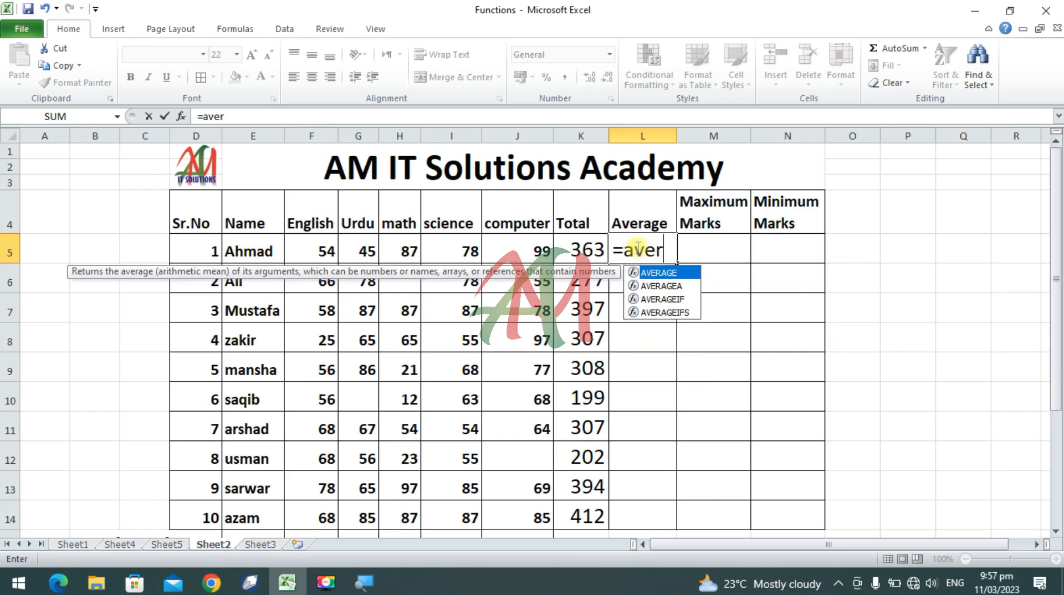
{"action": "type", "text": "age("}
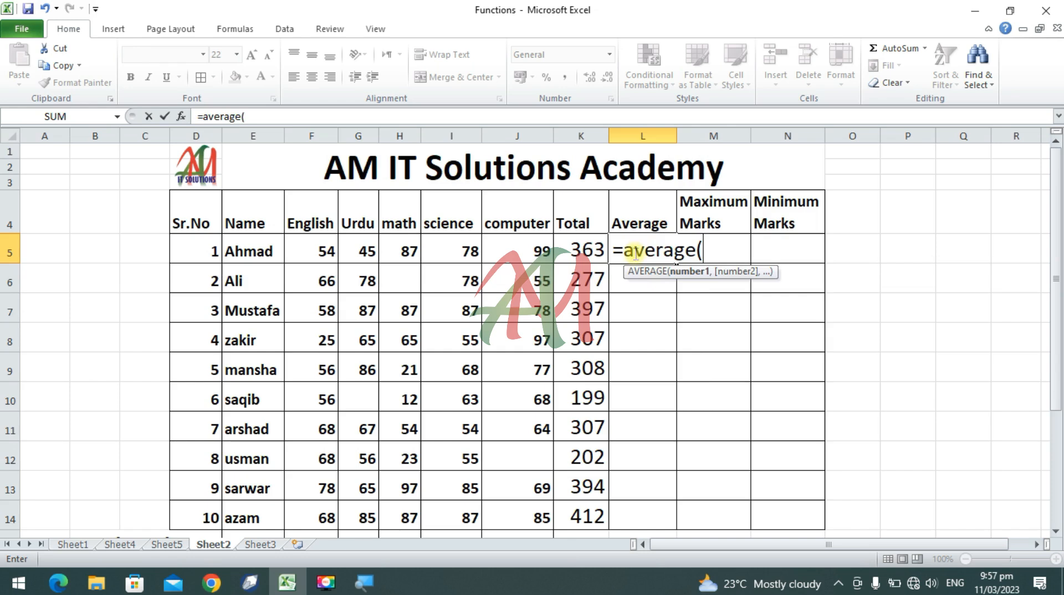
{"action": "left_click", "coordinate": [314, 250]}
{"action": "left_click_drag", "start_coordinate": [314, 250], "coordinate": [533, 246]}
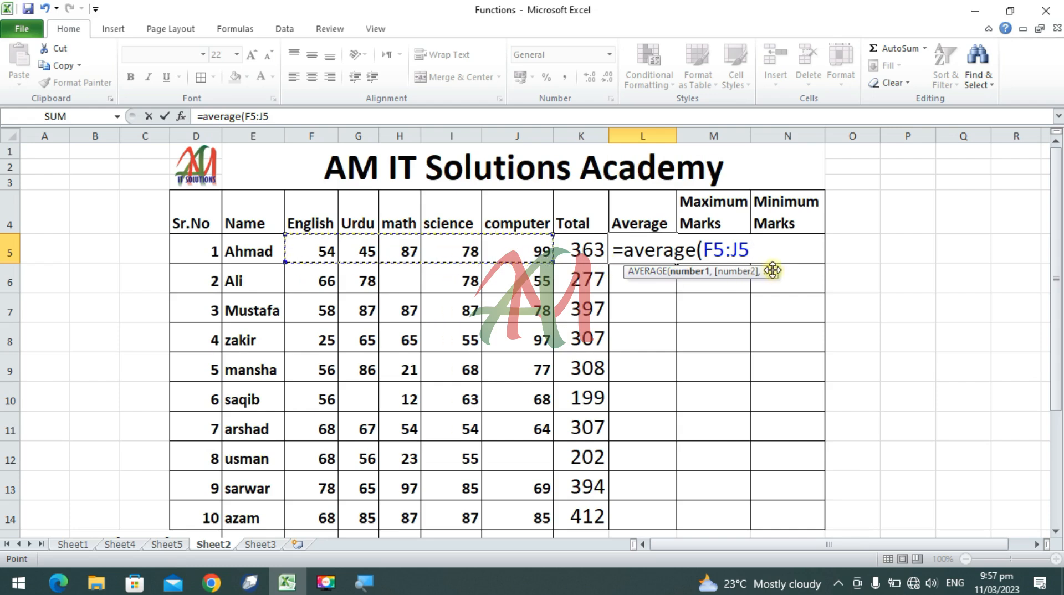
{"action": "type", "text": ")"}
{"action": "key", "text": "Return"}
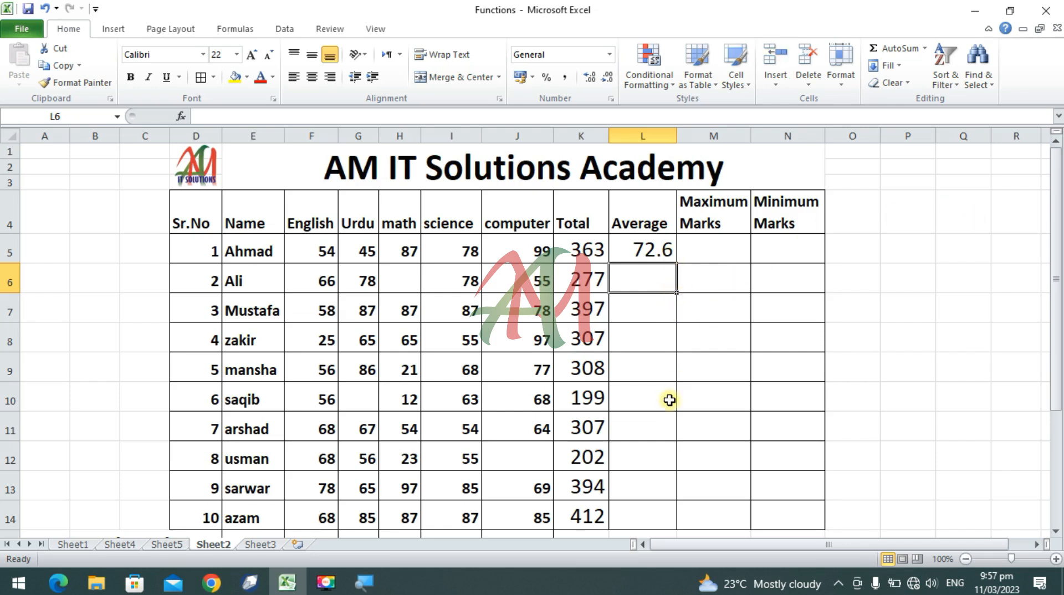
Step: Enter a MAX formula for F5:J5 in cell M5 for the first student's Maximum Marks
{"action": "left_click", "coordinate": [705, 246]}
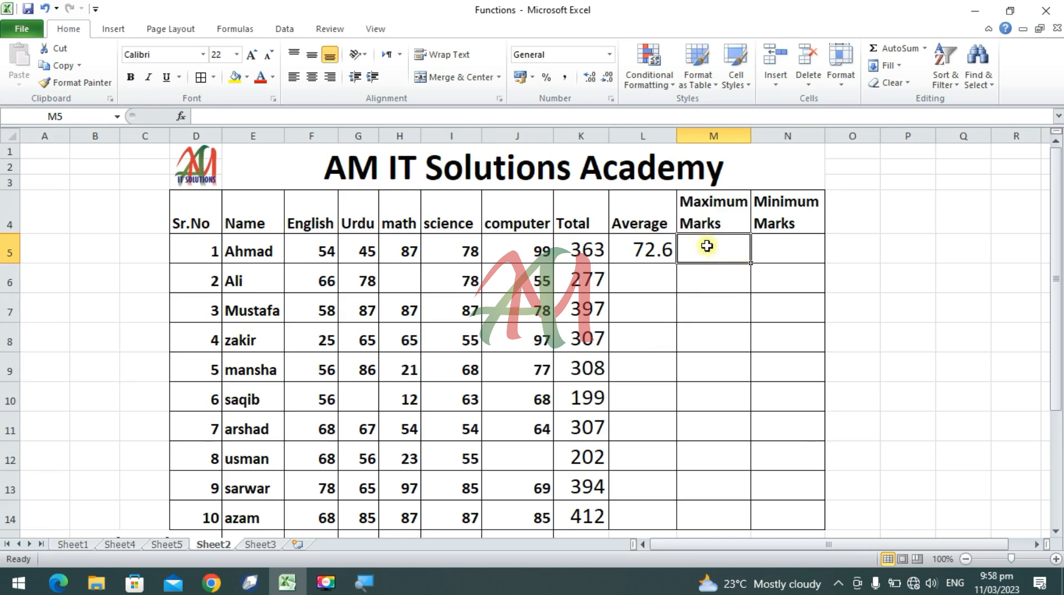
{"action": "type", "text": "="}
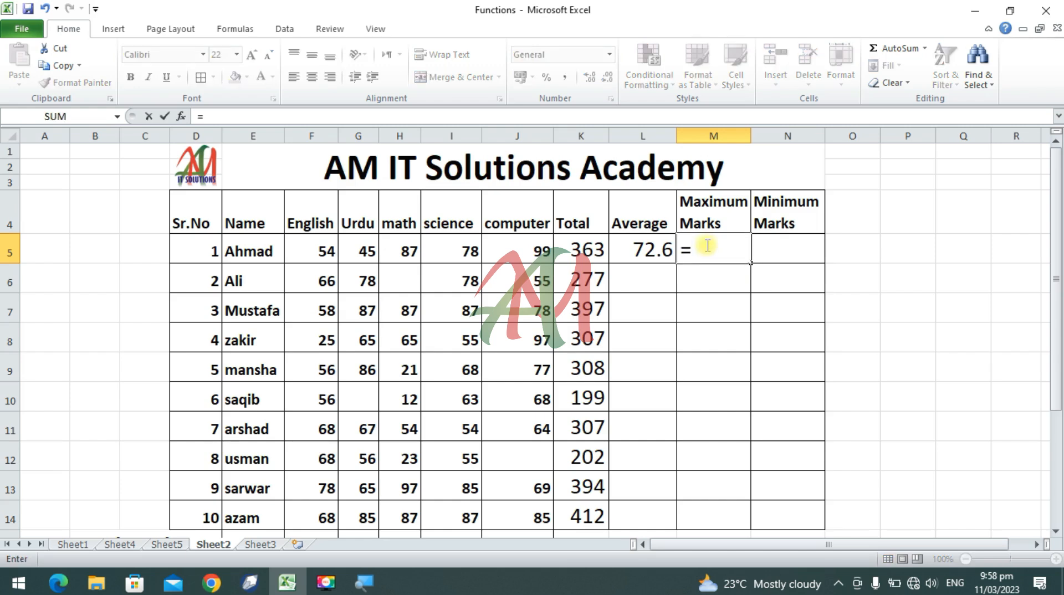
{"action": "type", "text": "ma"}
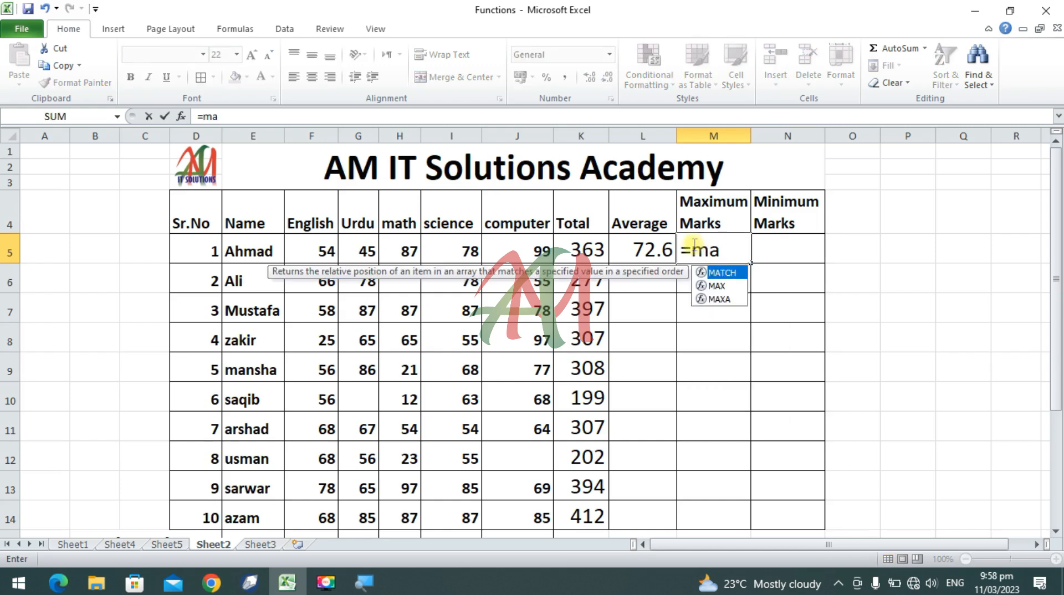
{"action": "type", "text": "x"}
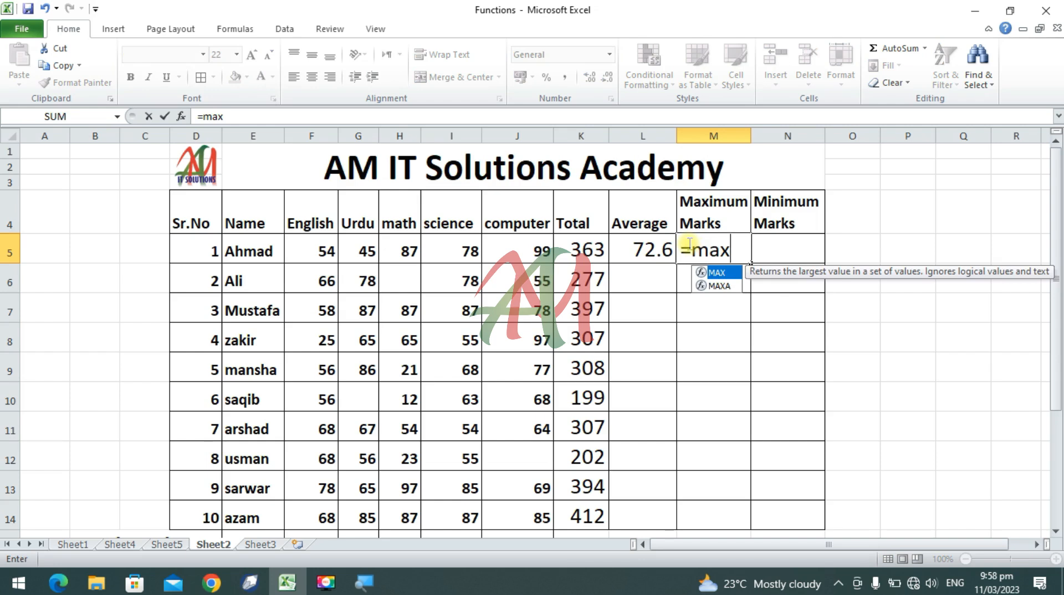
{"action": "type", "text": "("}
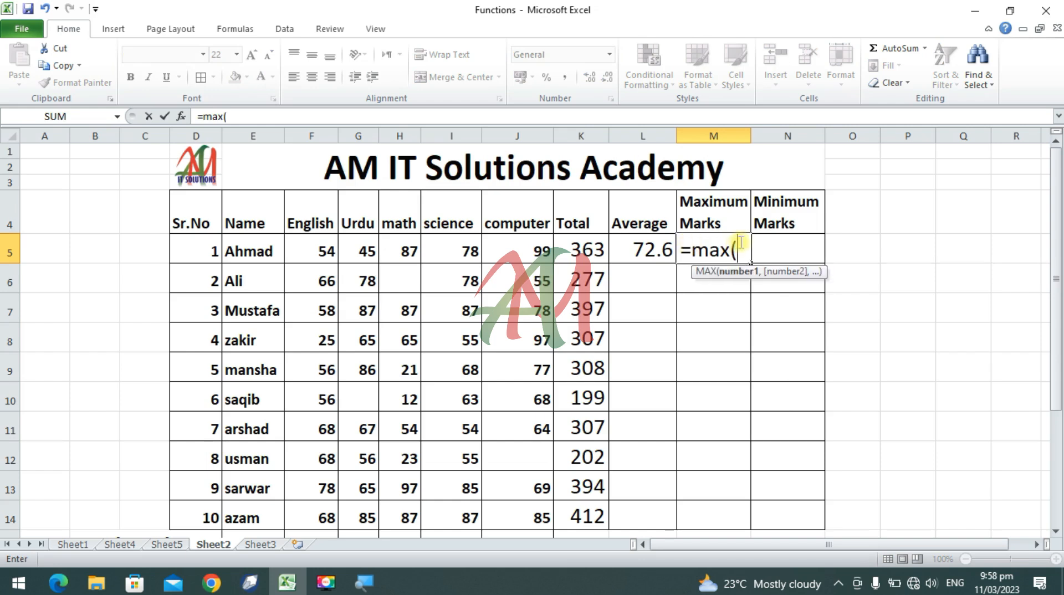
{"action": "left_click_drag", "start_coordinate": [322, 248], "coordinate": [486, 243]}
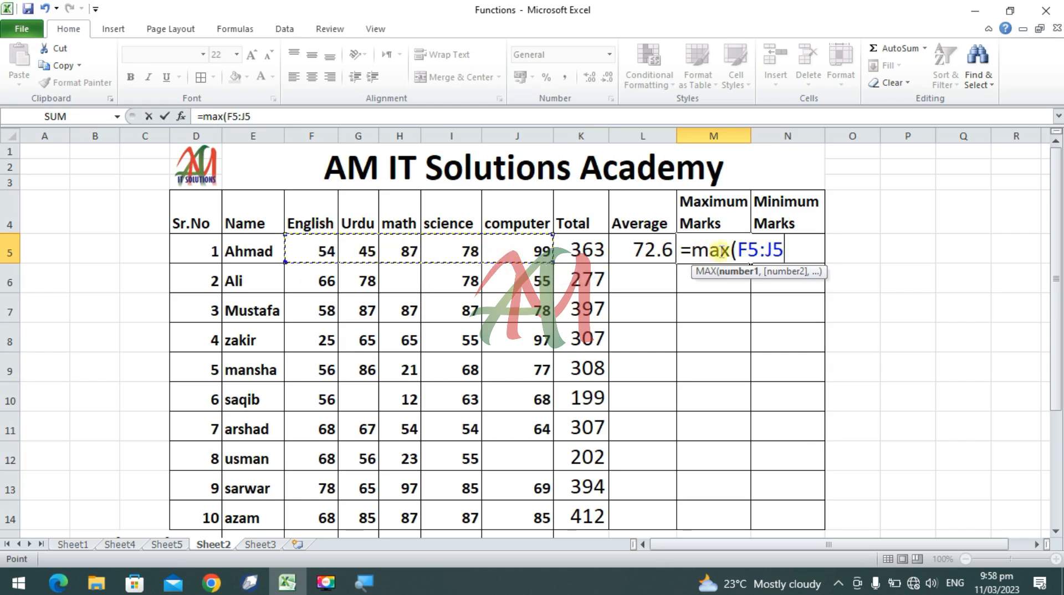
{"action": "type", "text": ")"}
{"action": "key", "text": "Return"}
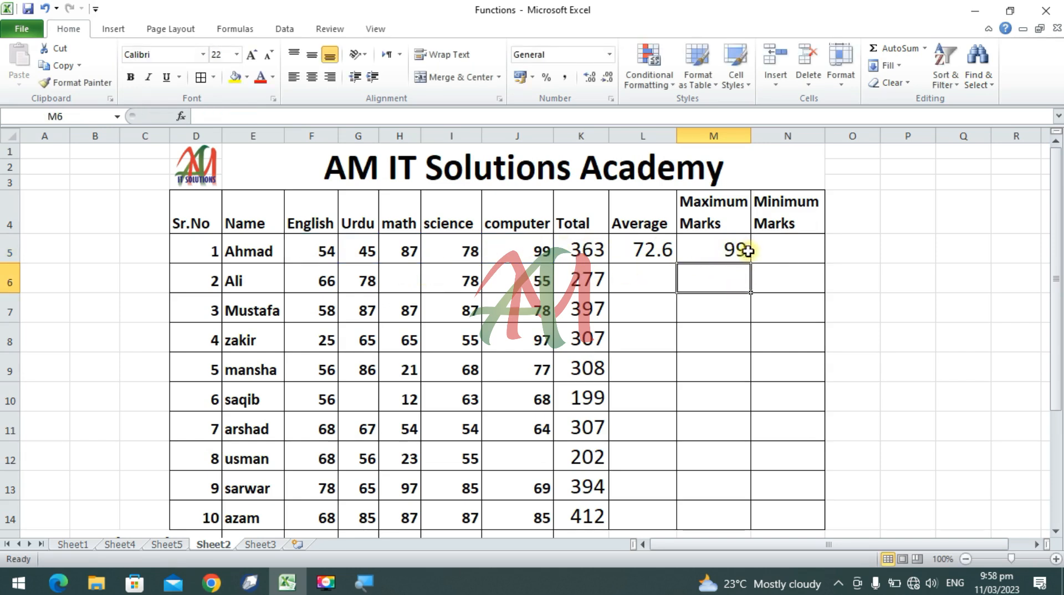
{"action": "left_click", "coordinate": [531, 247]}
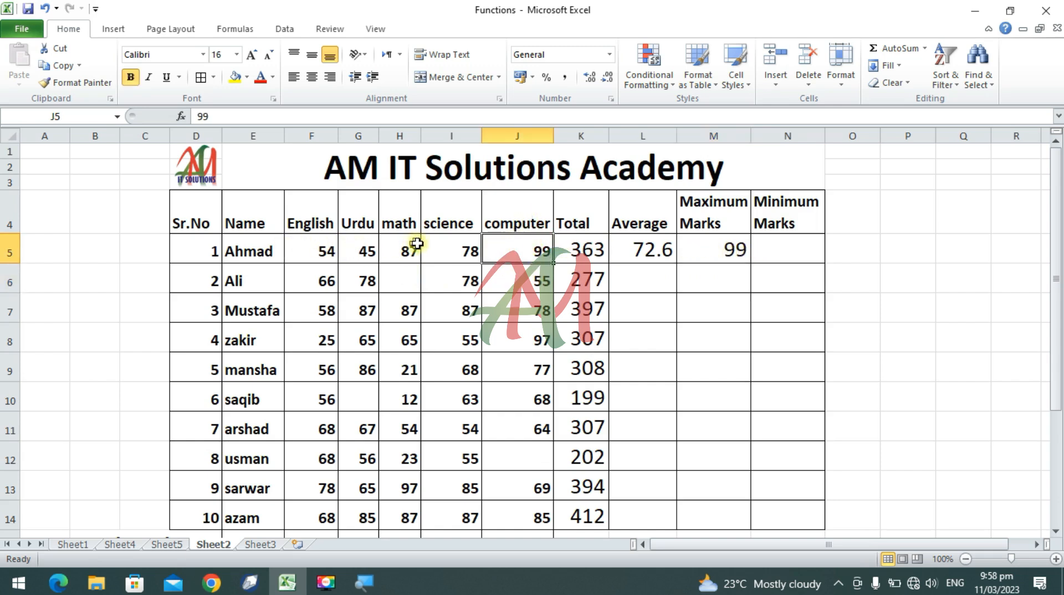
Step: Enter a MIN formula for F5:J5 in cell N5 for the first student's Minimum Marks
{"action": "left_click", "coordinate": [791, 250]}
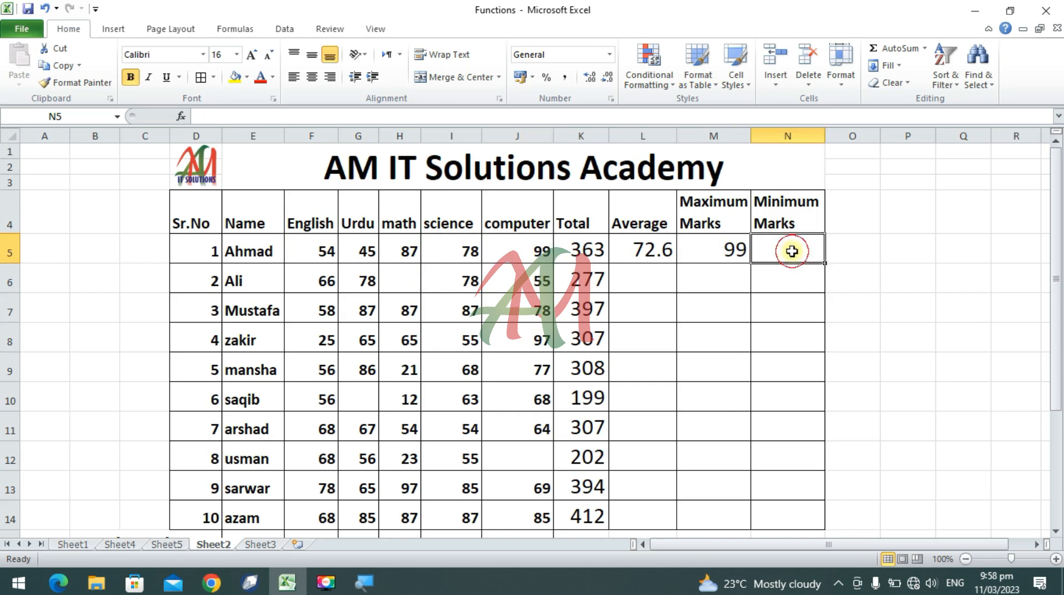
{"action": "type", "text": "="}
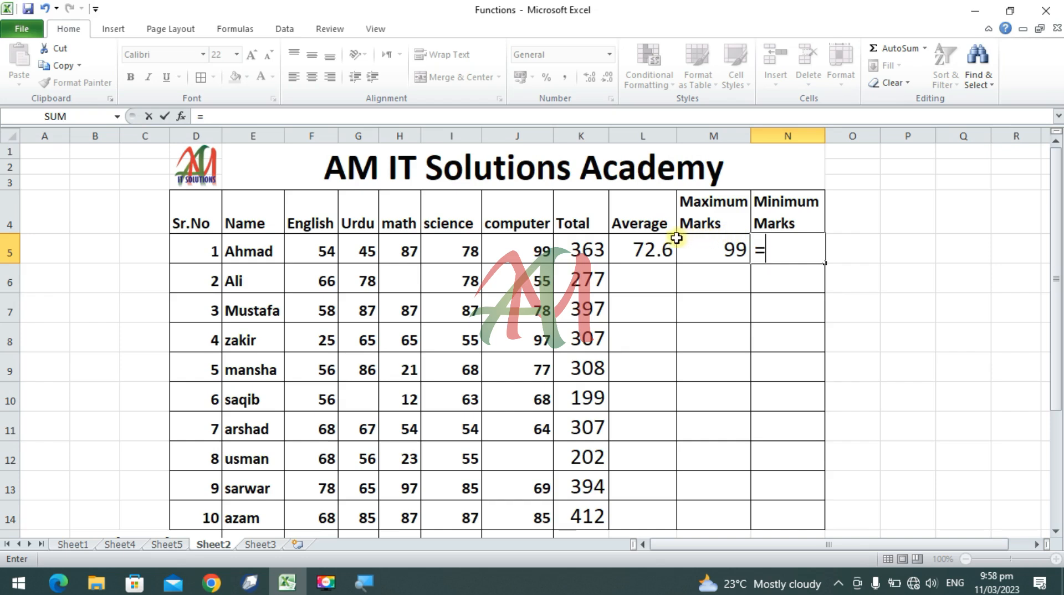
{"action": "type", "text": "min"}
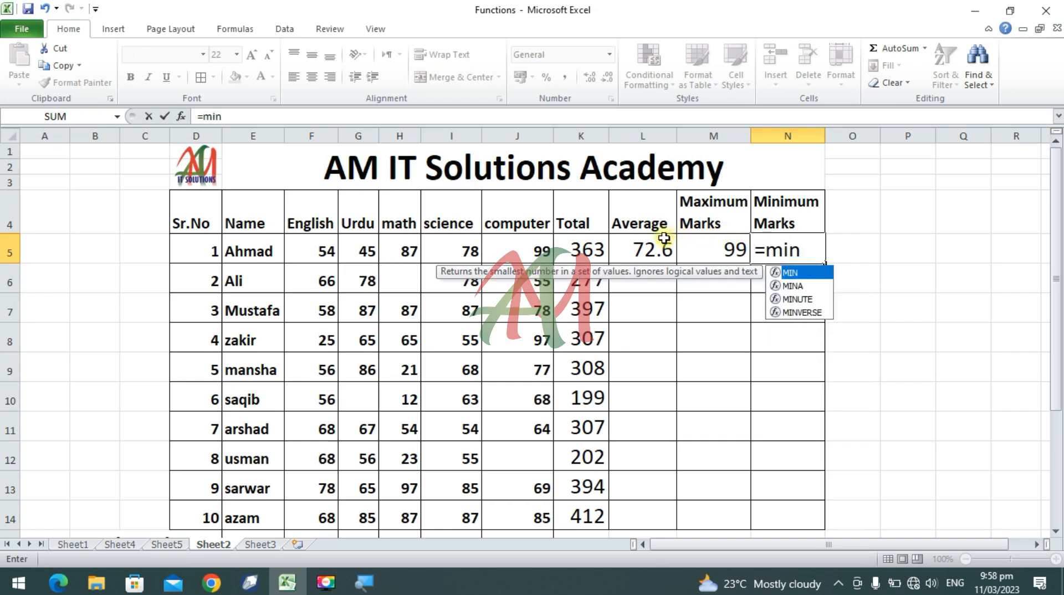
{"action": "type", "text": "("}
{"action": "left_click_drag", "start_coordinate": [328, 256], "coordinate": [540, 247]}
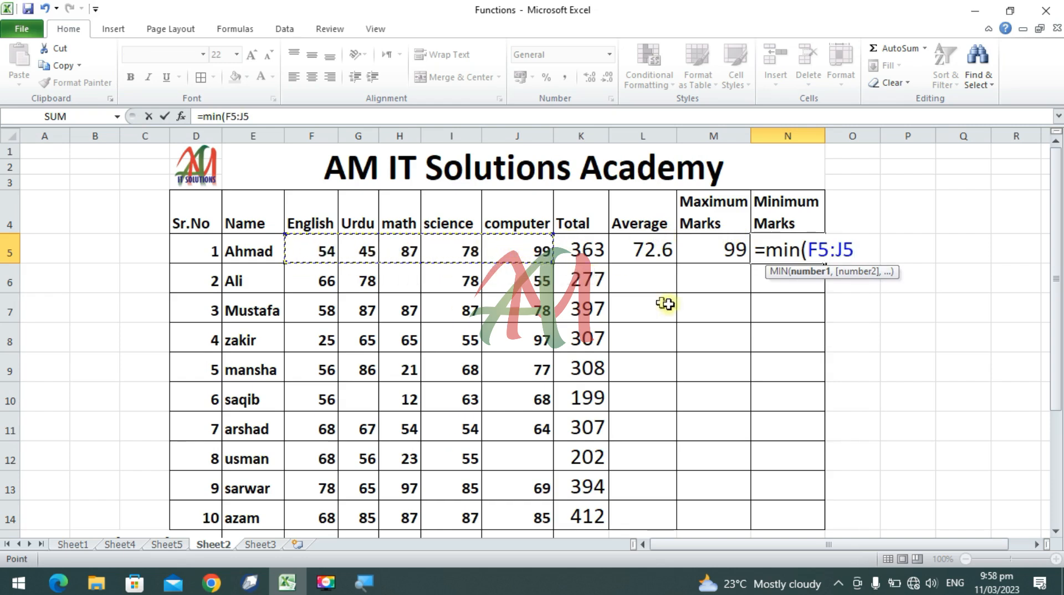
{"action": "type", "text": ")"}
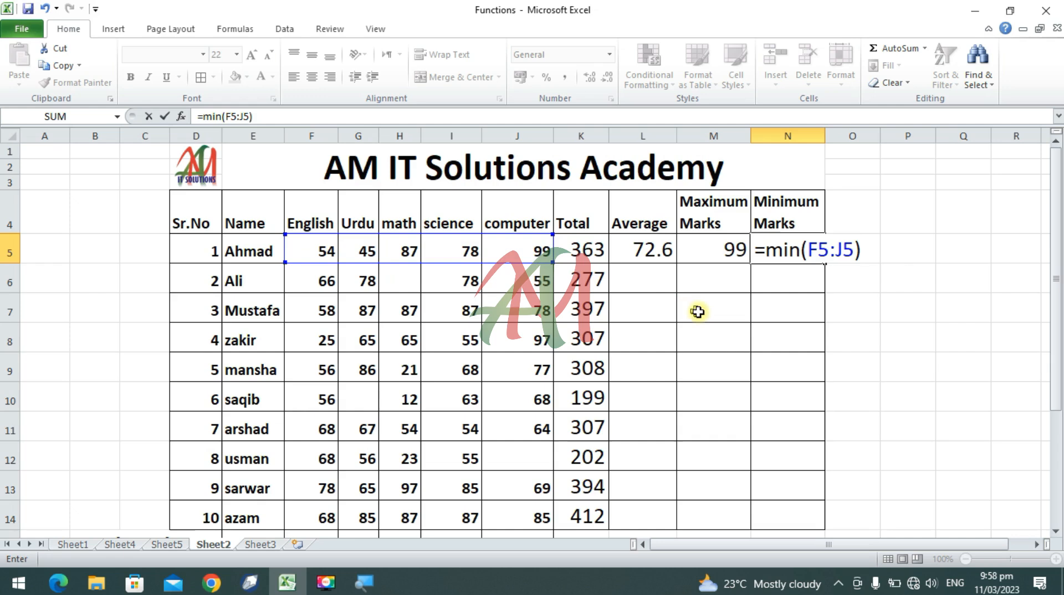
{"action": "key", "text": "Return"}
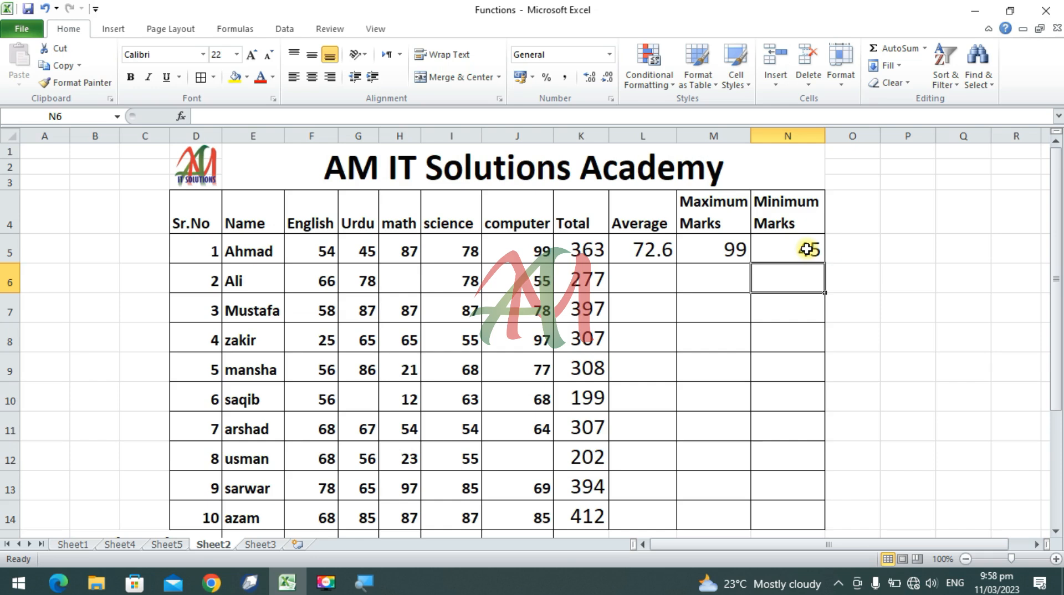
Step: Fill the Average, Maximum Marks and Minimum Marks formulas in L5:N5 down to row 14
{"action": "left_click", "coordinate": [643, 248]}
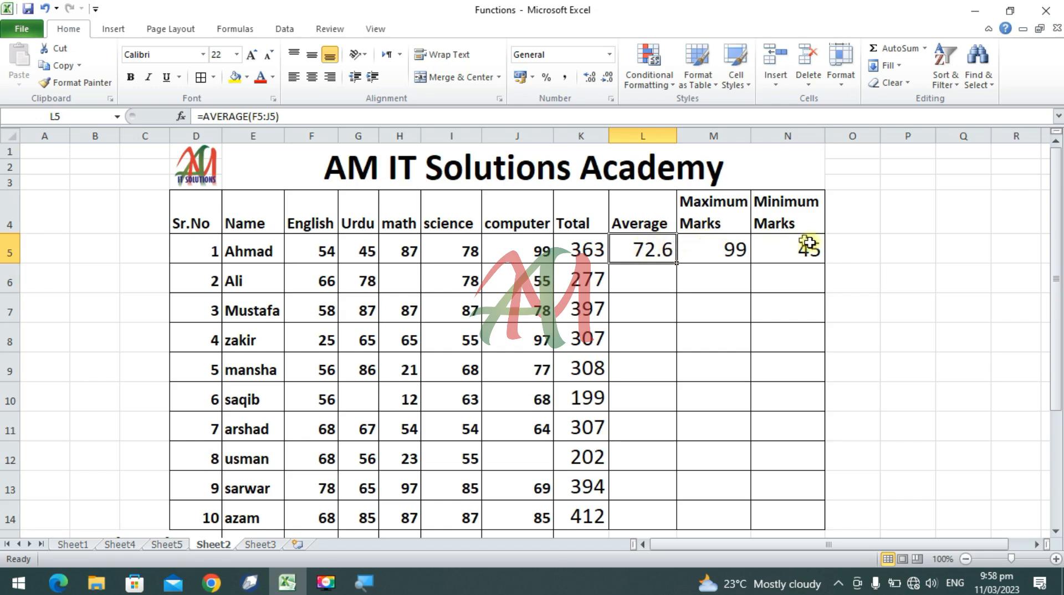
{"action": "left_click_drag", "start_coordinate": [643, 251], "coordinate": [820, 518]}
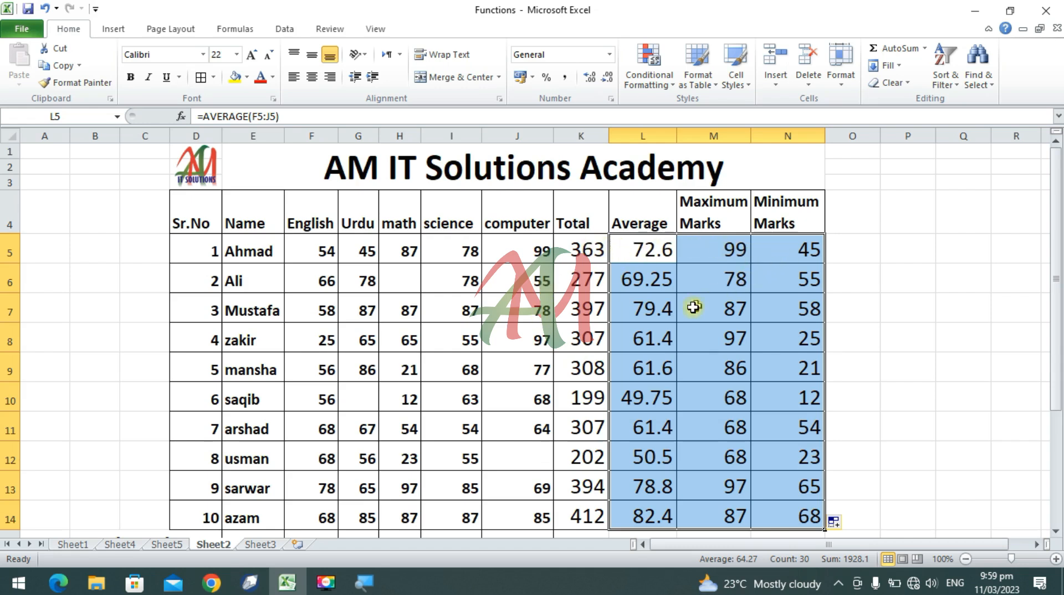
Step: Clear the Total Student value in E15 and the Present and Absent values in F16:J17
{"action": "scroll", "coordinate": [610, 371], "scroll_direction": "down", "scroll_amount": 2}
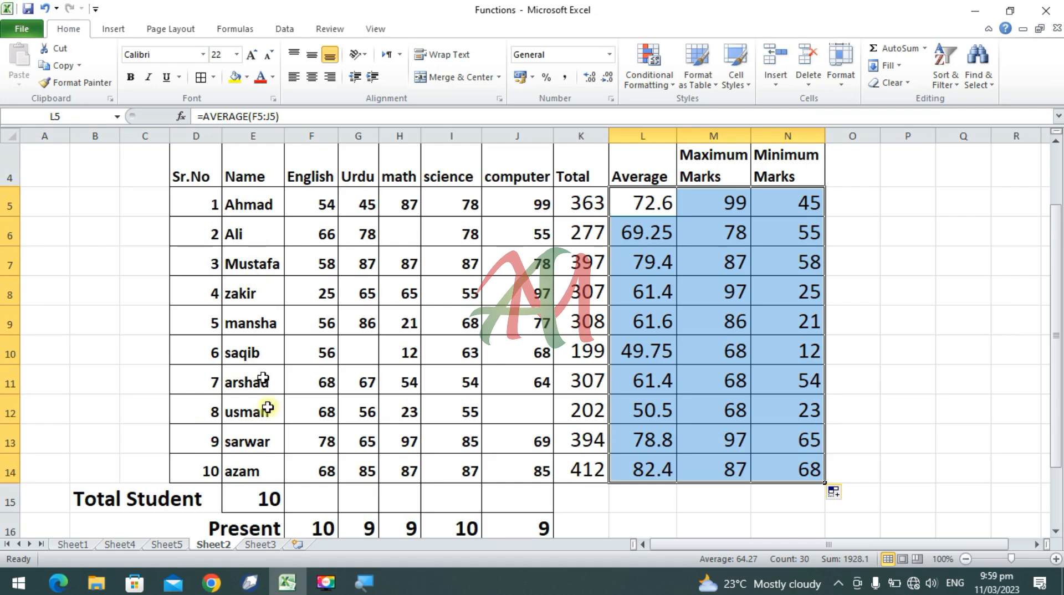
{"action": "left_click", "coordinate": [265, 524]}
{"action": "scroll", "coordinate": [276, 496], "scroll_direction": "down", "scroll_amount": 1}
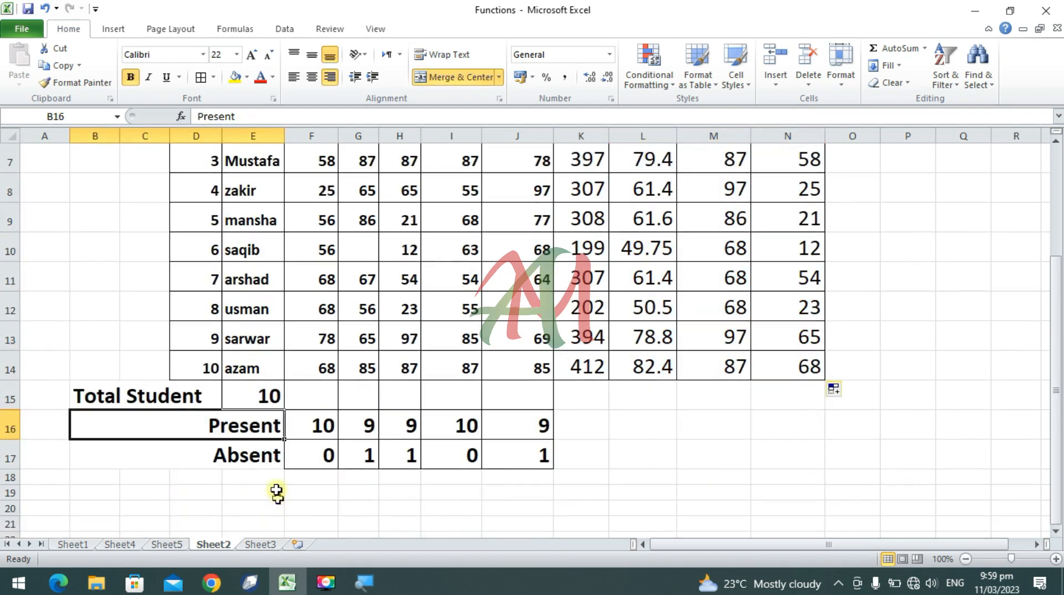
{"action": "left_click", "coordinate": [265, 392]}
{"action": "key", "text": "Delete"}
{"action": "left_click_drag", "start_coordinate": [324, 431], "coordinate": [534, 453]}
{"action": "key", "text": "Delete"}
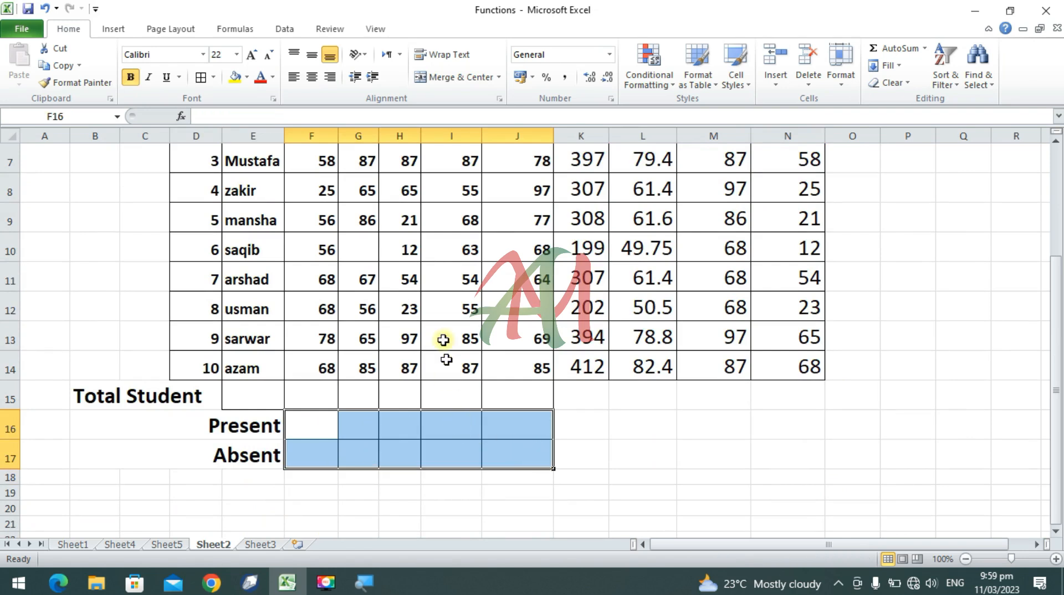
Step: Enter a COUNTA formula for the names in E5:E14 in the Total Student cell E15
{"action": "scroll", "coordinate": [441, 351], "scroll_direction": "up", "scroll_amount": 1}
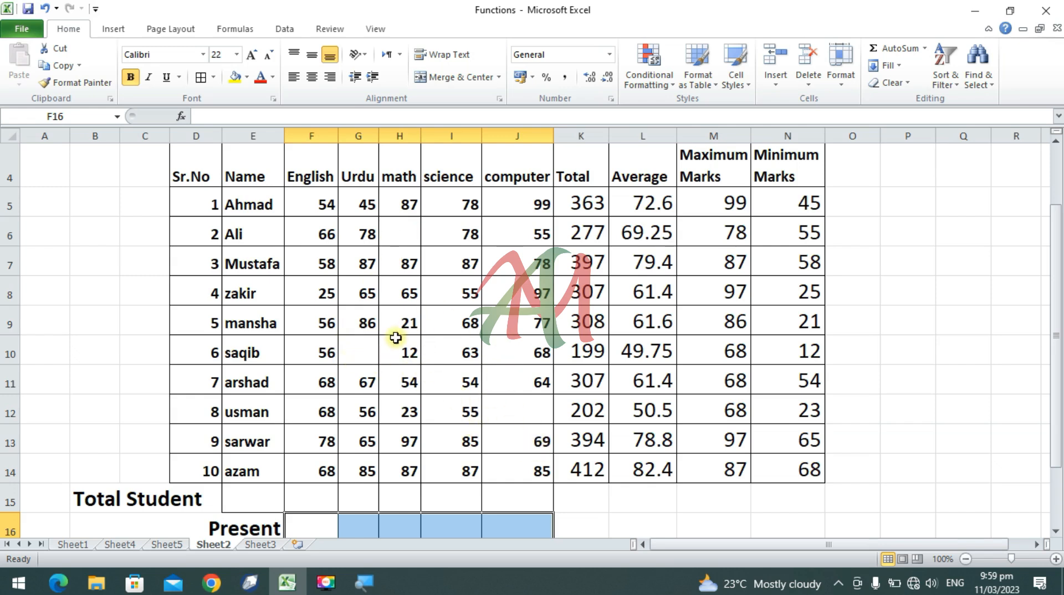
{"action": "scroll", "coordinate": [395, 336], "scroll_direction": "down", "scroll_amount": 1}
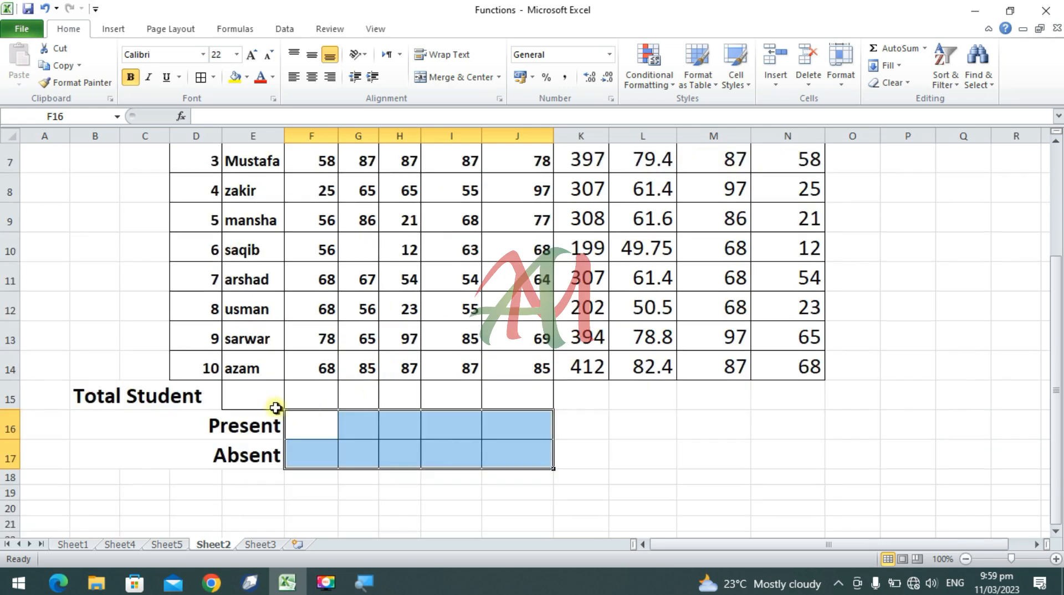
{"action": "left_click", "coordinate": [263, 395]}
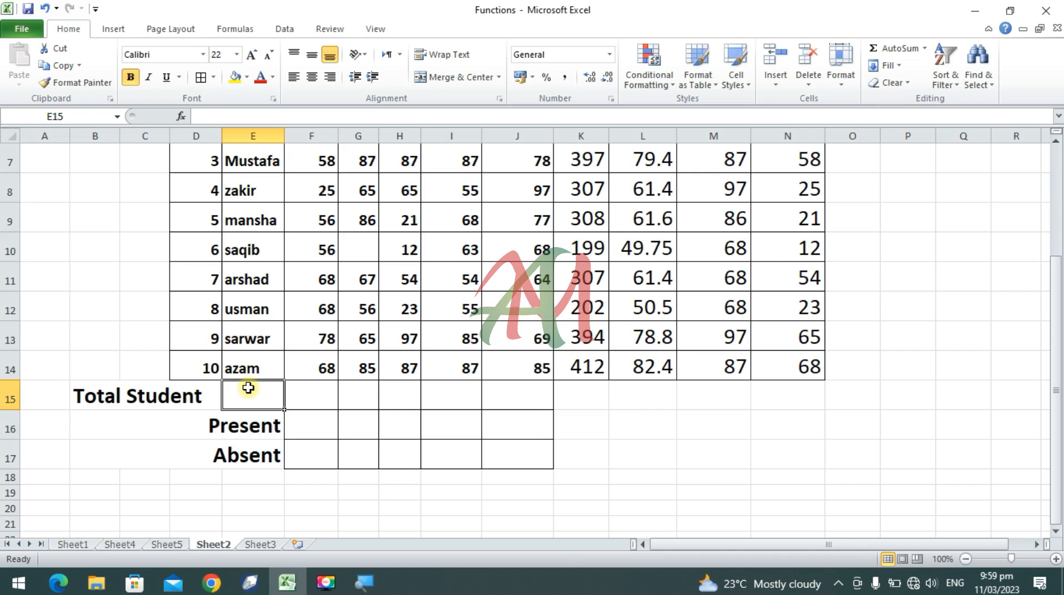
{"action": "type", "text": "="}
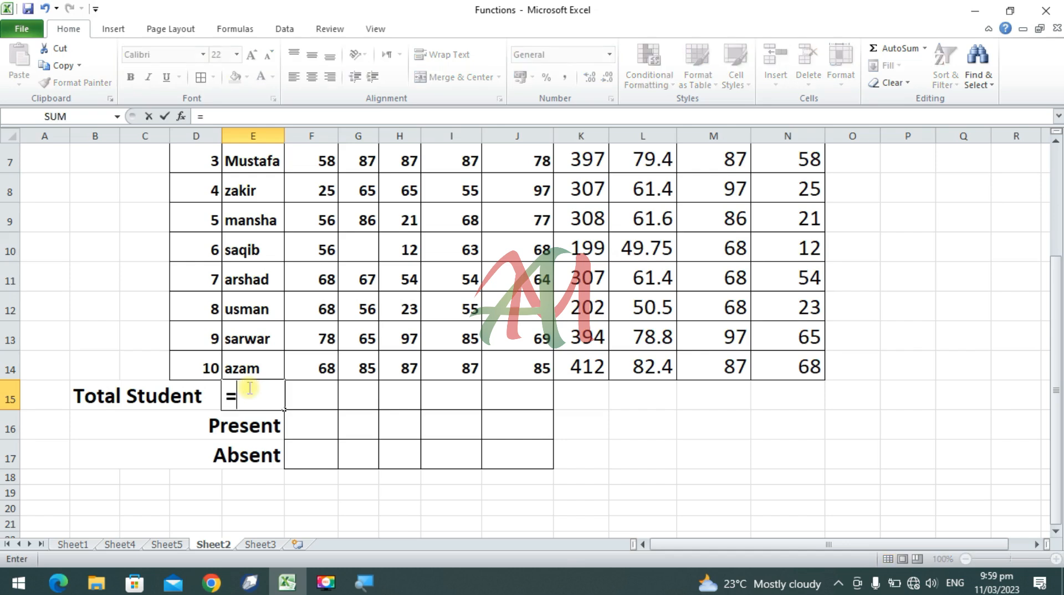
{"action": "type", "text": "coun"}
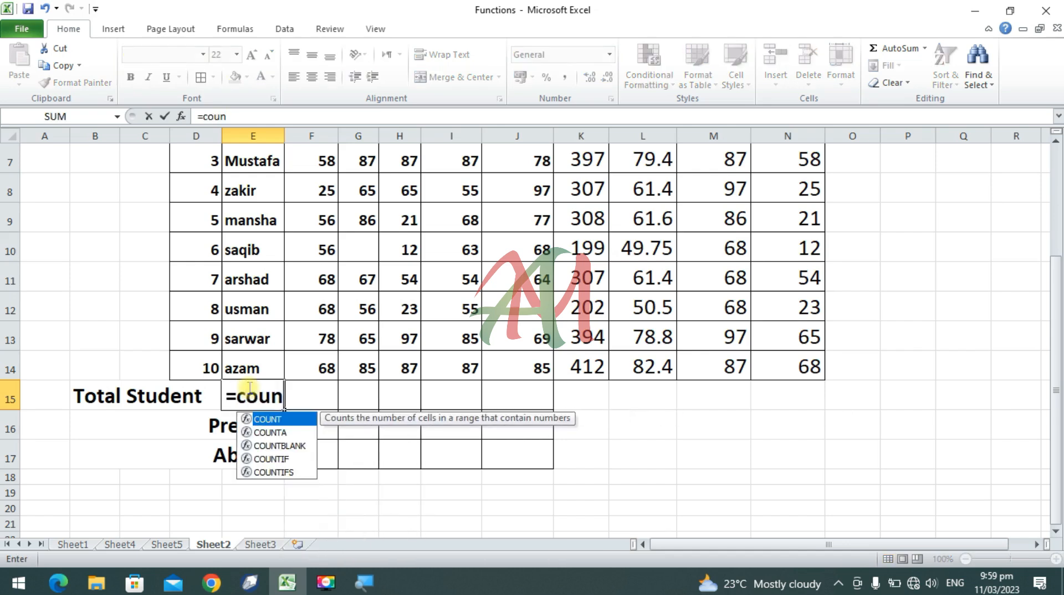
{"action": "type", "text": "ta"}
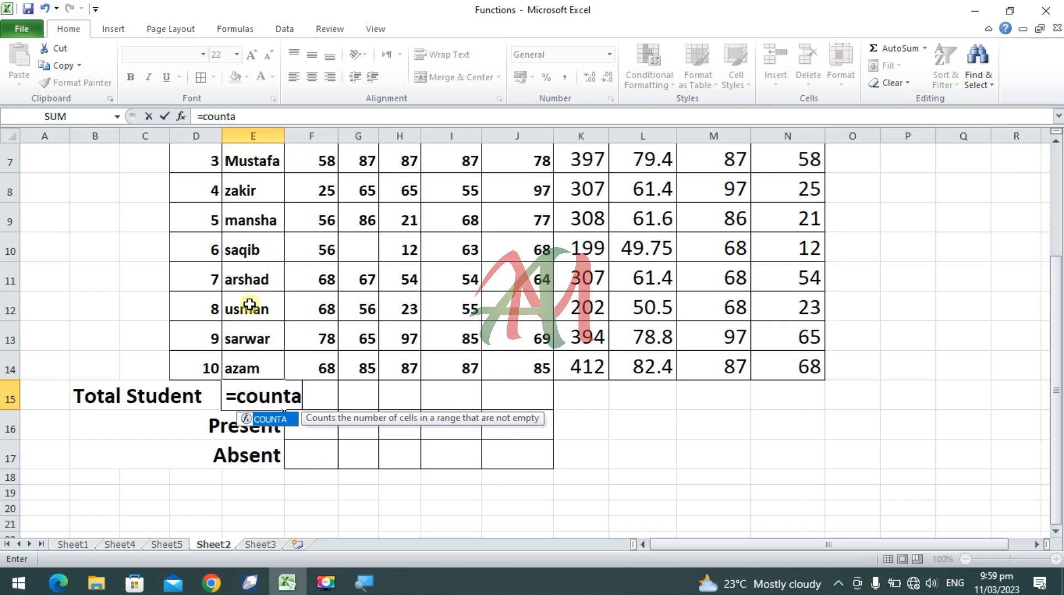
{"action": "scroll", "coordinate": [306, 347], "scroll_direction": "up", "scroll_amount": 1}
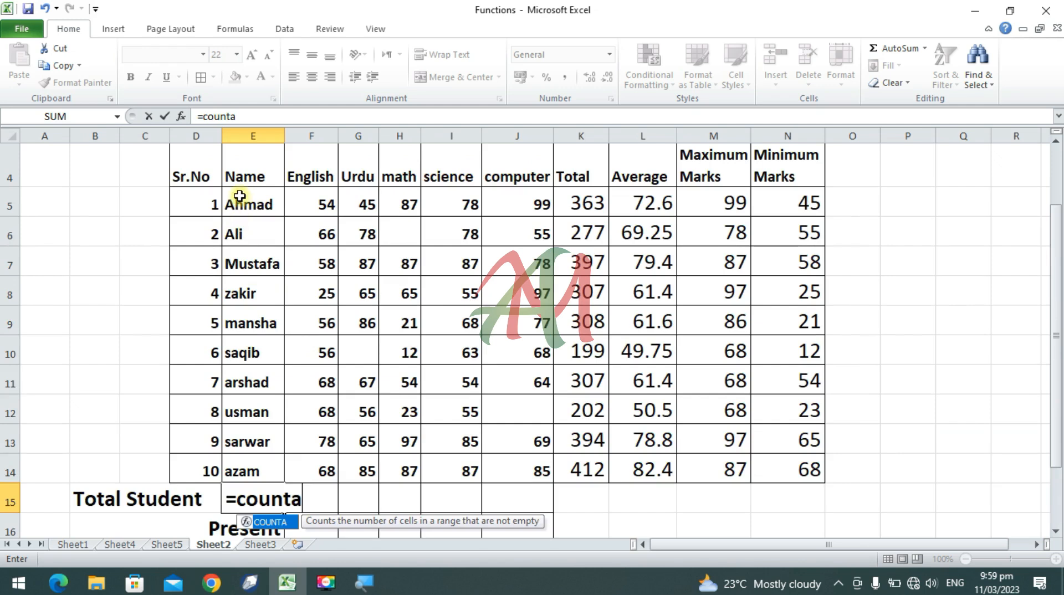
{"action": "type", "text": "("}
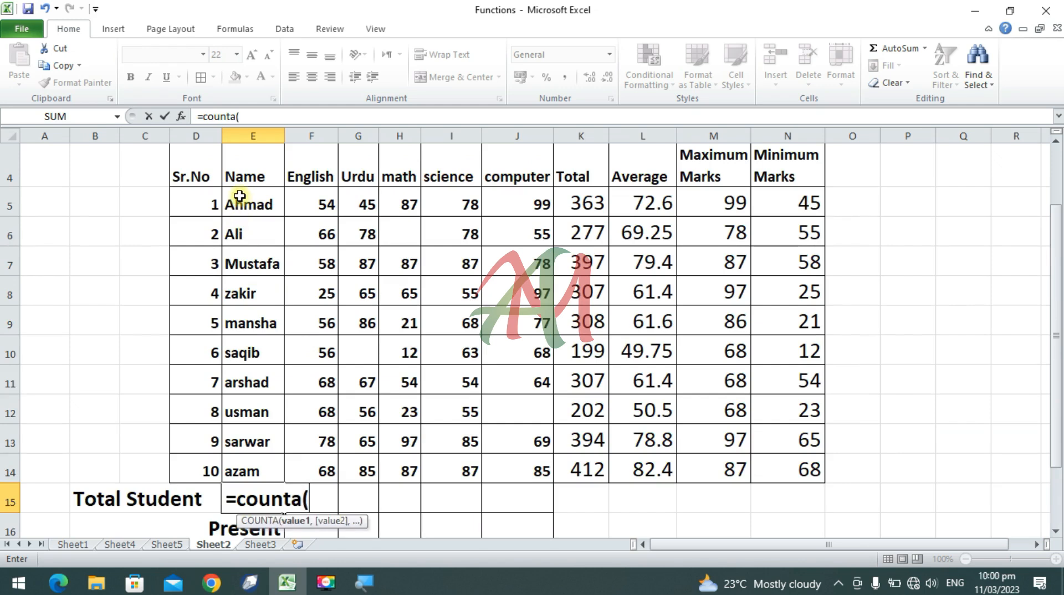
{"action": "left_click_drag", "start_coordinate": [261, 204], "coordinate": [247, 466]}
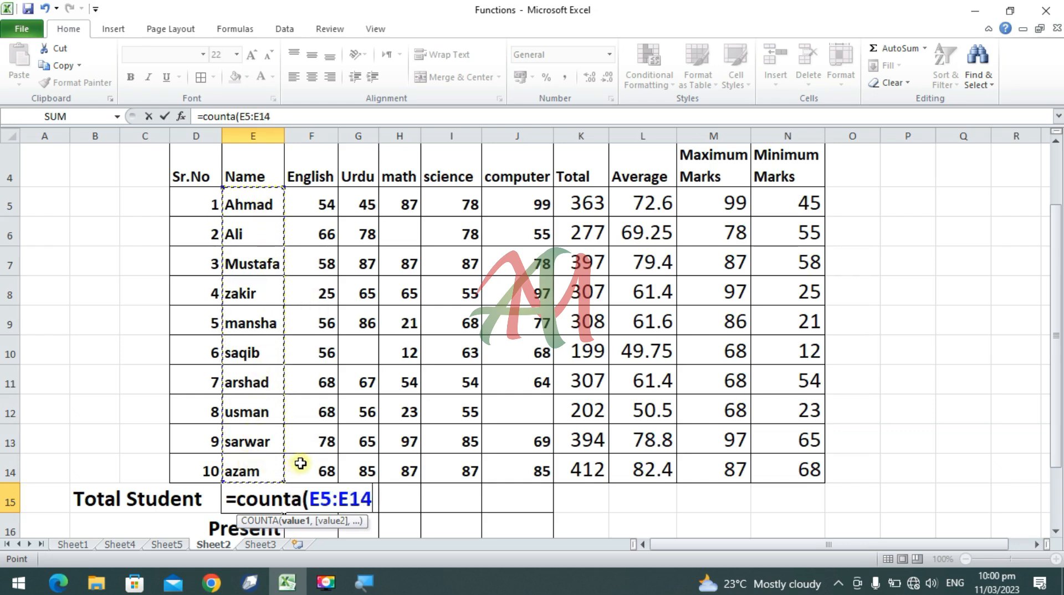
{"action": "type", "text": ")"}
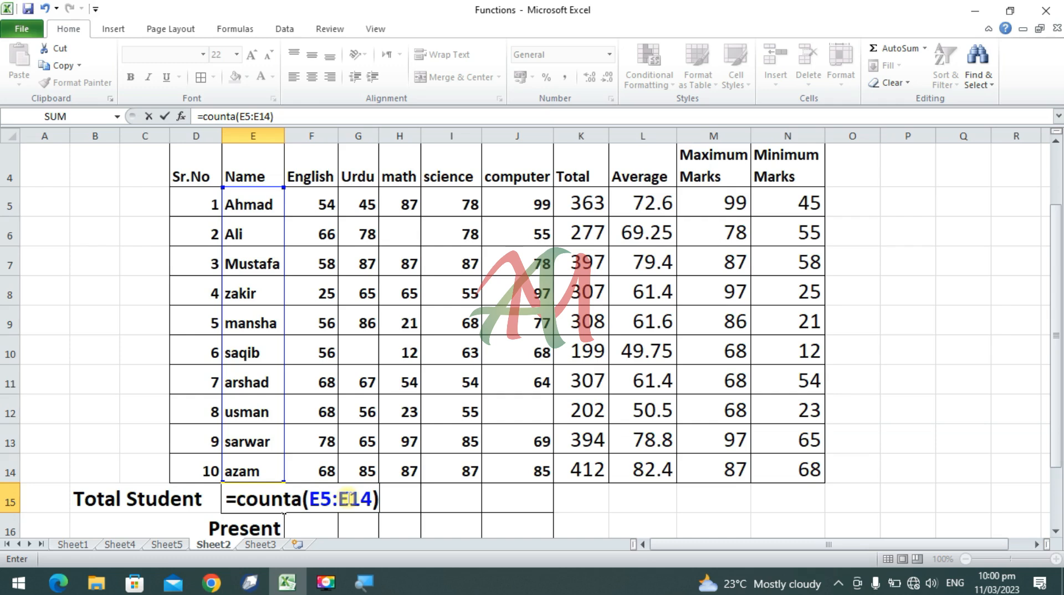
{"action": "key", "text": "Return"}
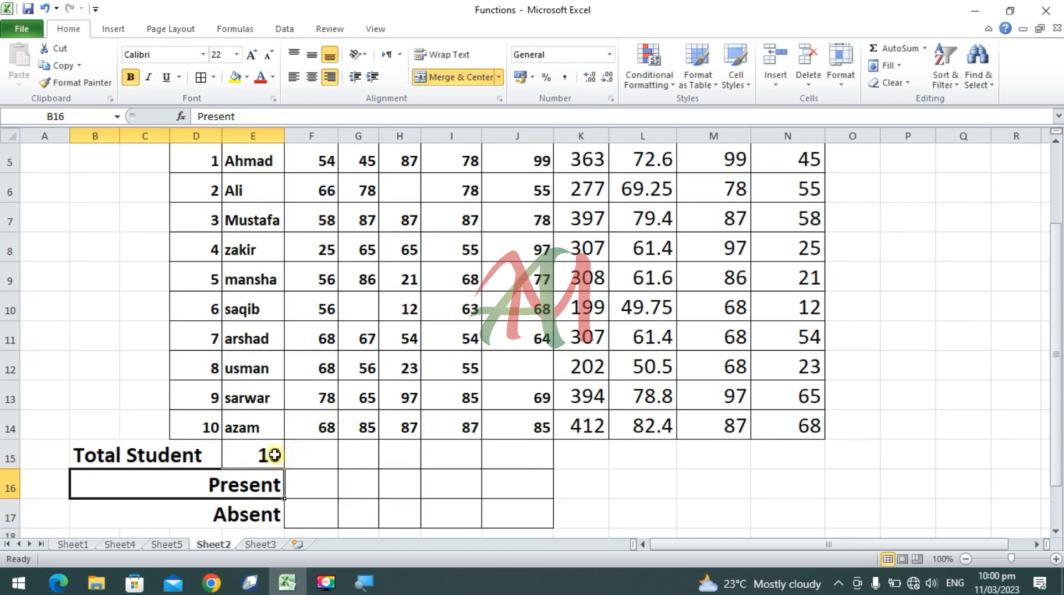
Step: Enter a COUNT formula for the English marks F5:F14 in the Present cell F16
{"action": "scroll", "coordinate": [228, 148], "scroll_direction": "up", "scroll_amount": 1}
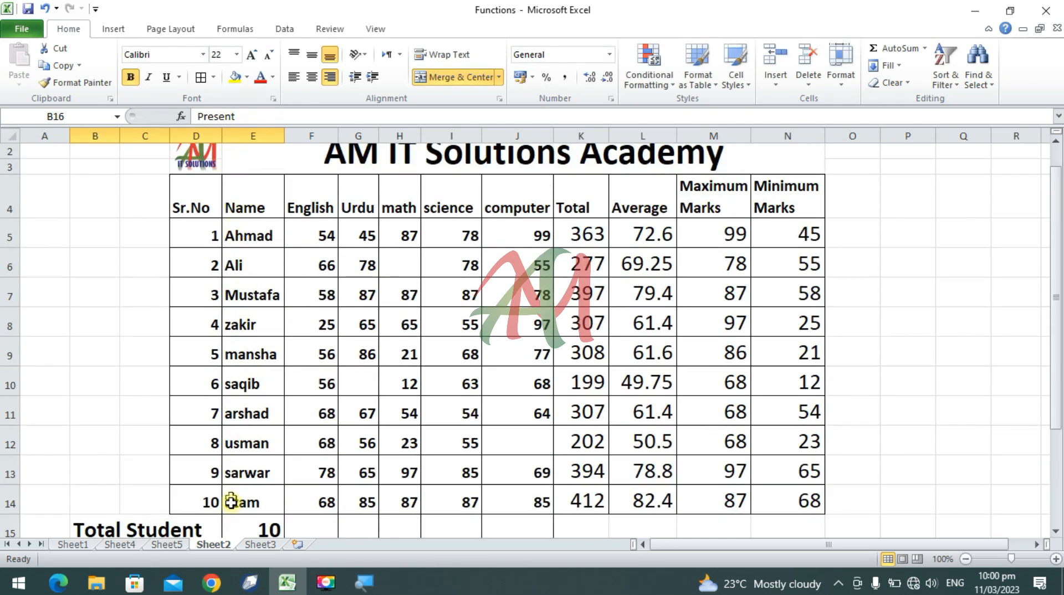
{"action": "scroll", "coordinate": [230, 511], "scroll_direction": "down", "scroll_amount": 1}
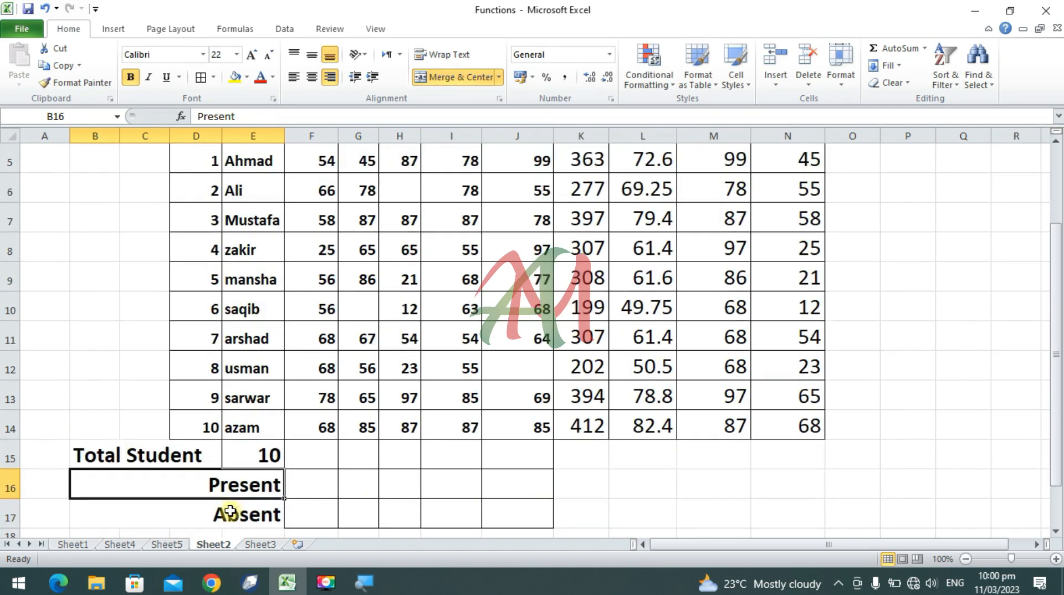
{"action": "left_click", "coordinate": [318, 482]}
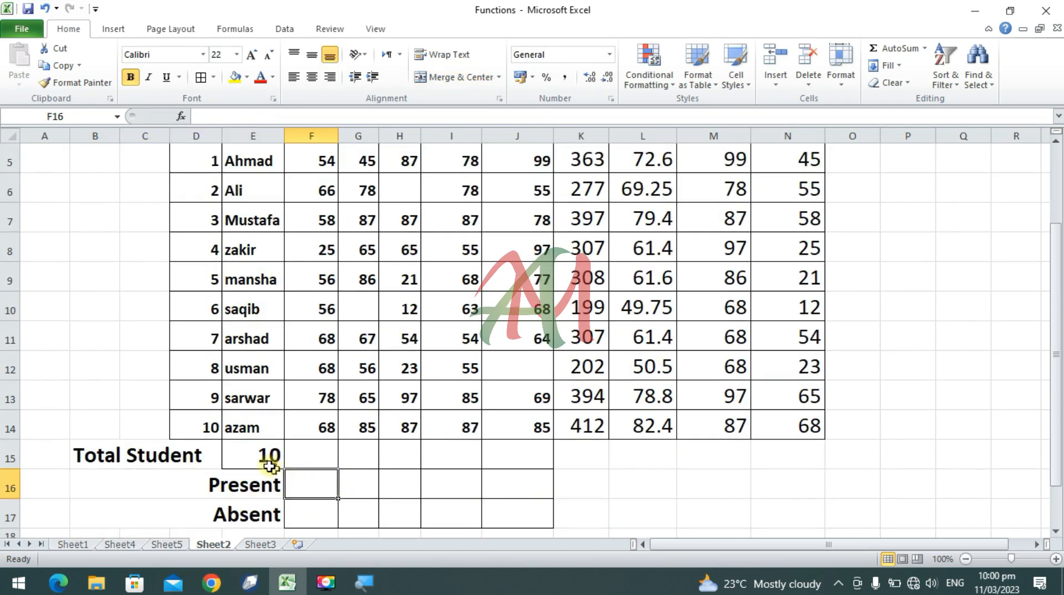
{"action": "scroll", "coordinate": [325, 212], "scroll_direction": "up", "scroll_amount": 1}
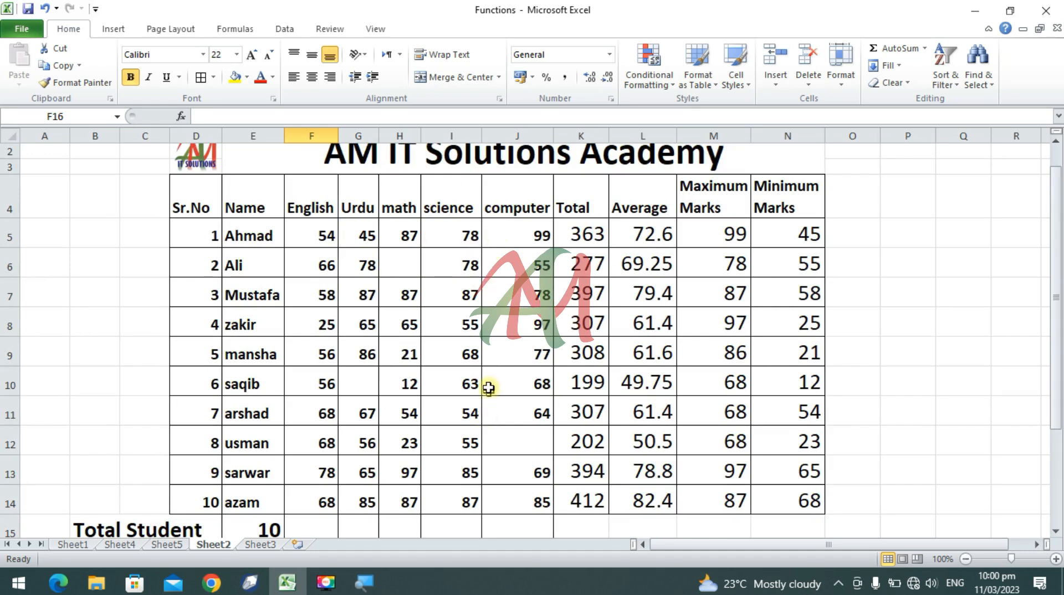
{"action": "scroll", "coordinate": [489, 387], "scroll_direction": "down", "scroll_amount": 2}
{"action": "left_click", "coordinate": [321, 430]}
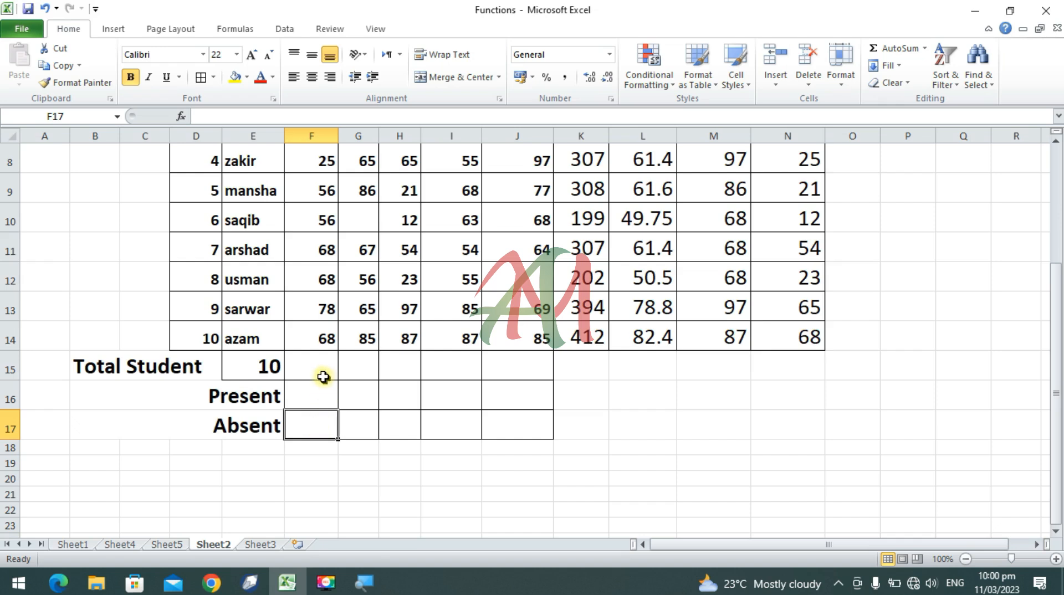
{"action": "left_click", "coordinate": [313, 402]}
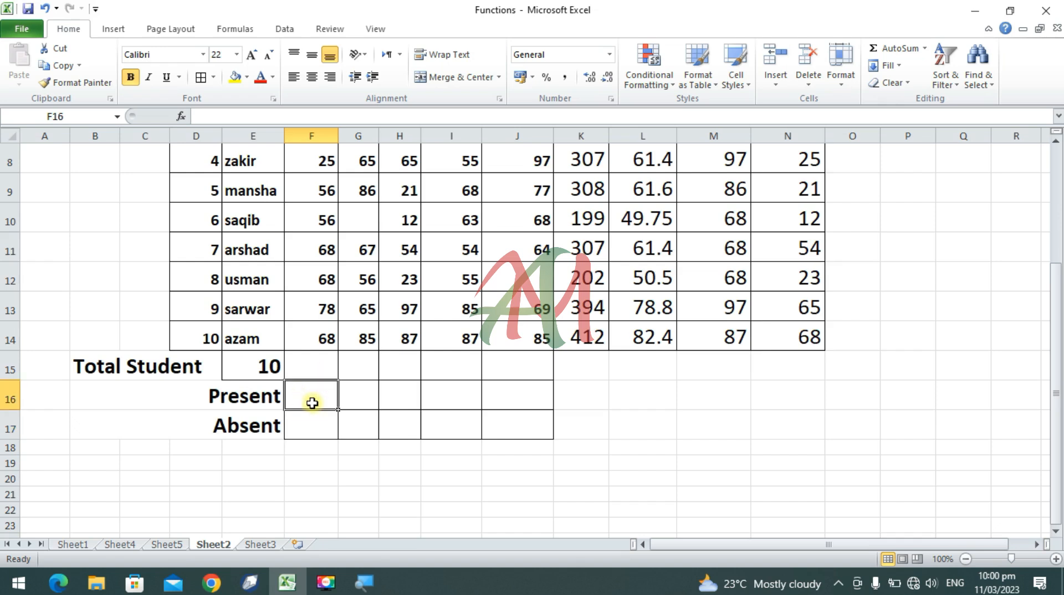
{"action": "type", "text": "=cou"}
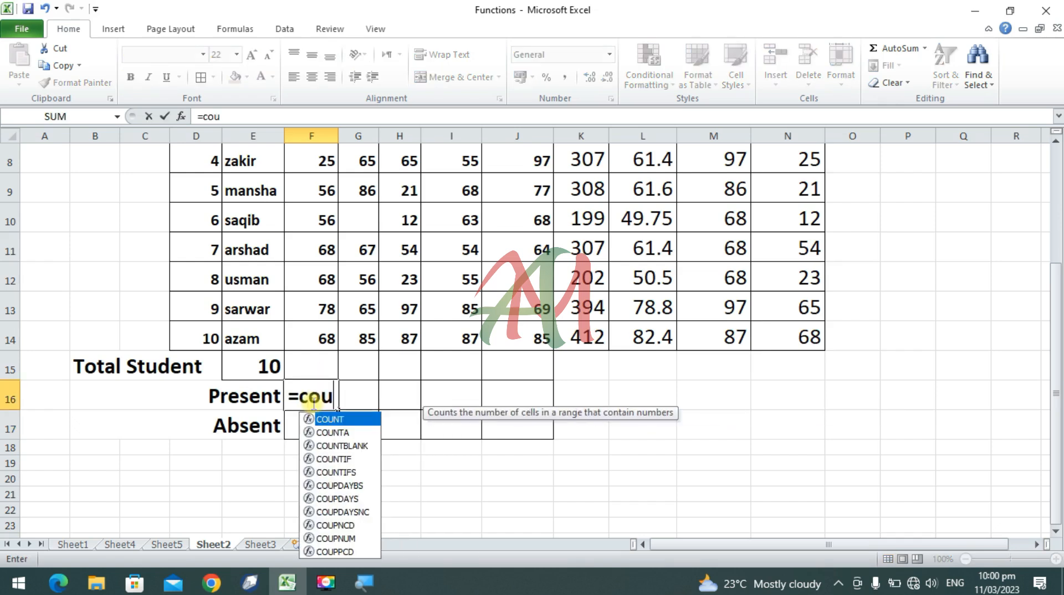
{"action": "type", "text": "nt"}
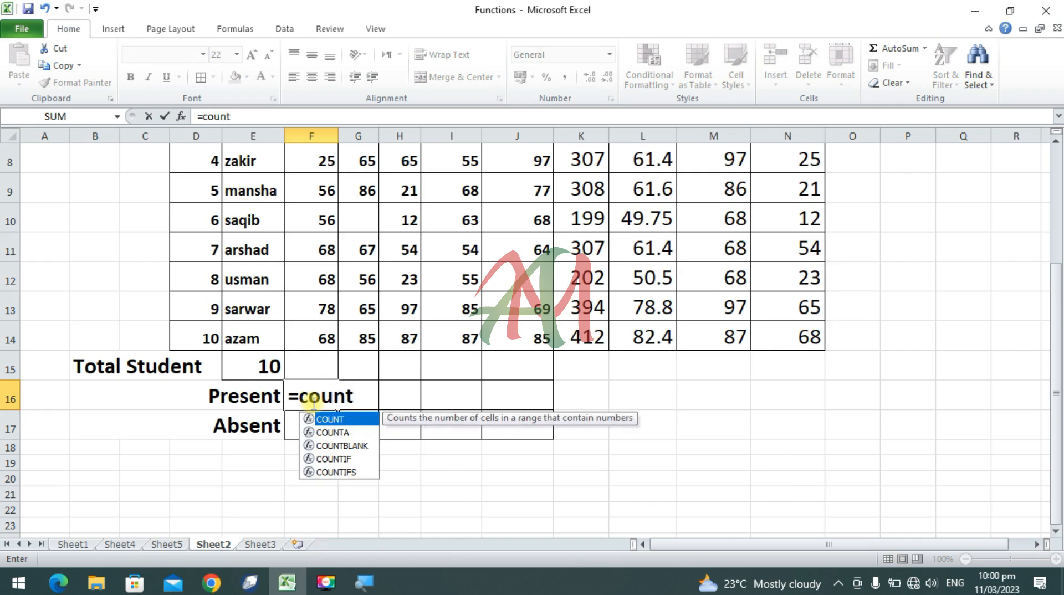
{"action": "type", "text": "("}
{"action": "scroll", "coordinate": [383, 366], "scroll_direction": "up", "scroll_amount": 2}
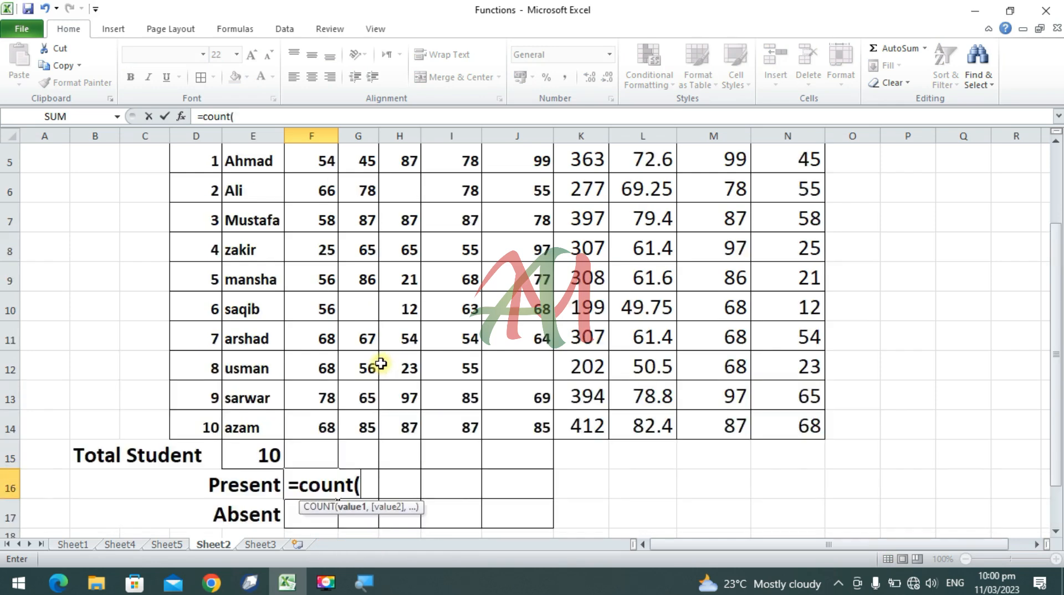
{"action": "left_click_drag", "start_coordinate": [309, 236], "coordinate": [313, 501]}
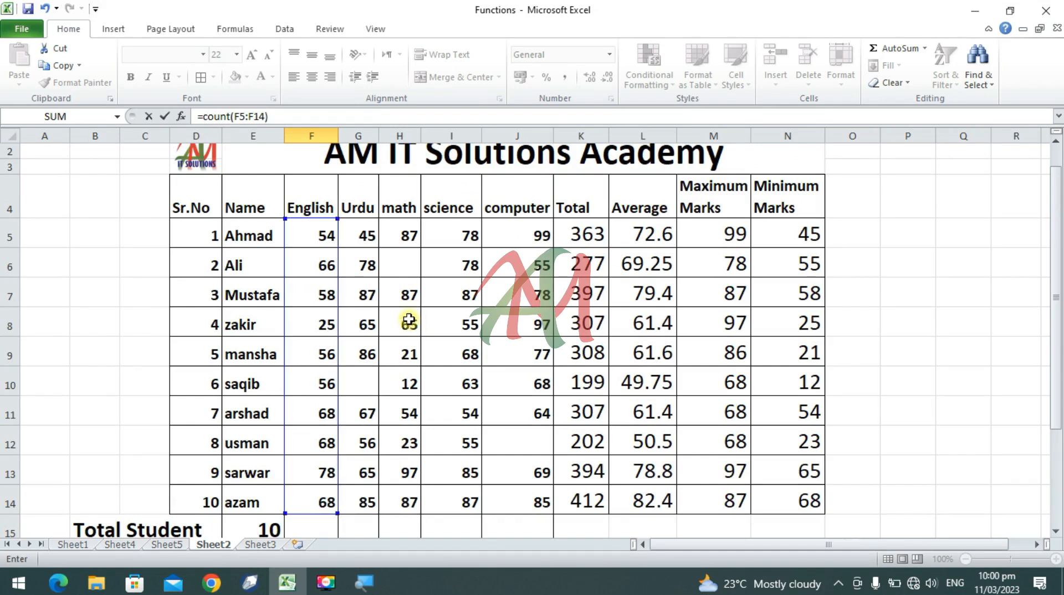
{"action": "key", "text": "Return"}
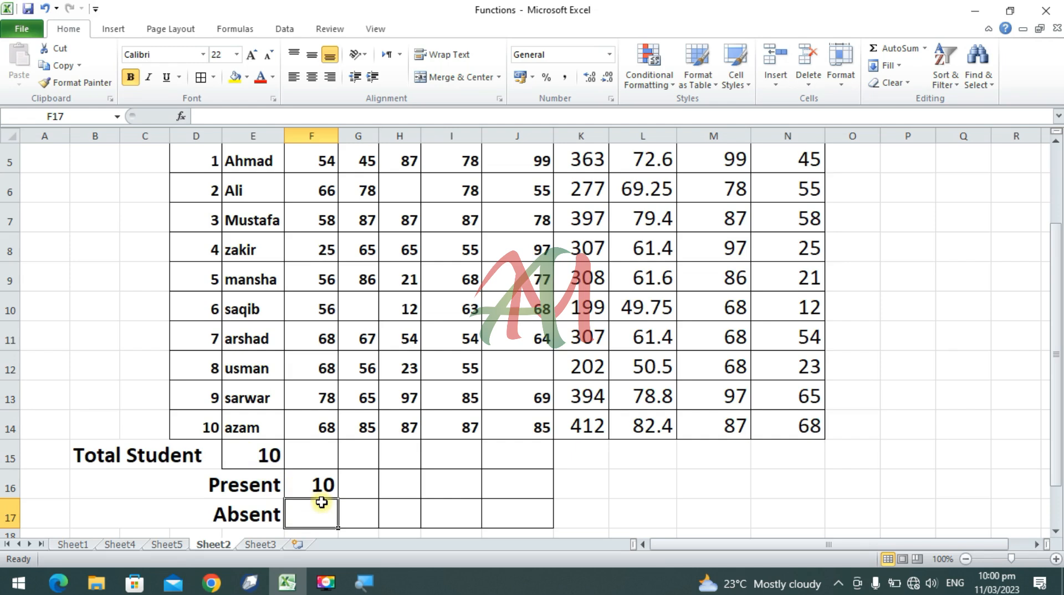
Step: Enter a COUNTBLANK formula for the English marks F5:F14 in the Absent cell F17
{"action": "type", "text": "="}
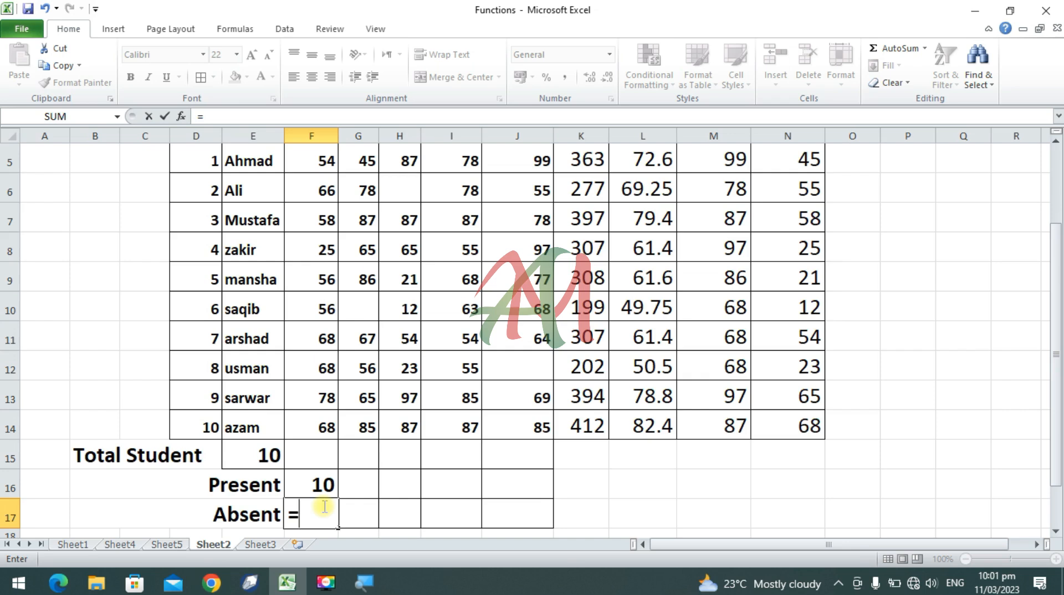
{"action": "type", "text": "count"}
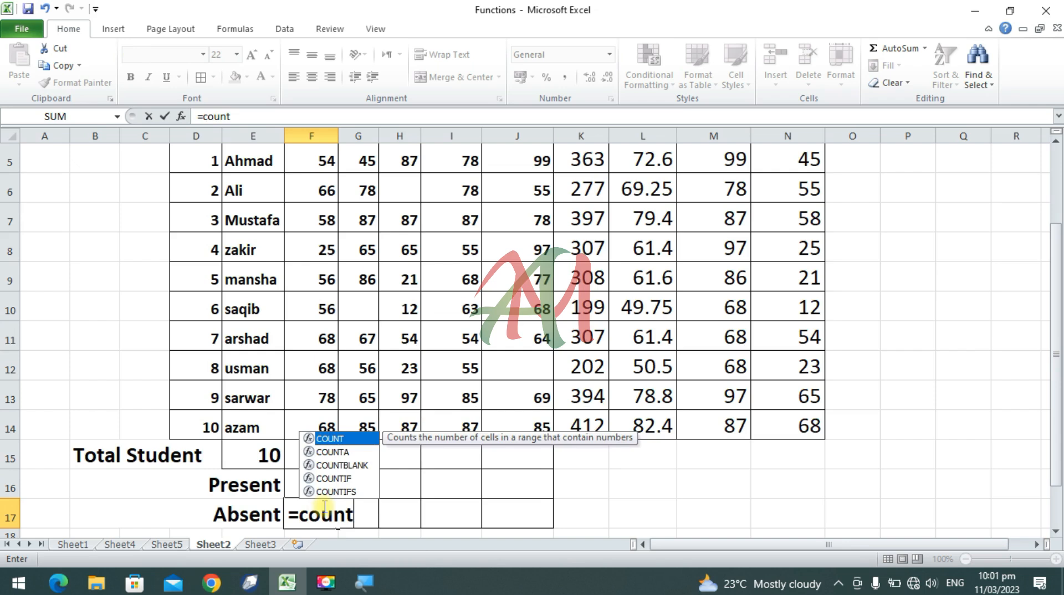
{"action": "type", "text": "blanm"}
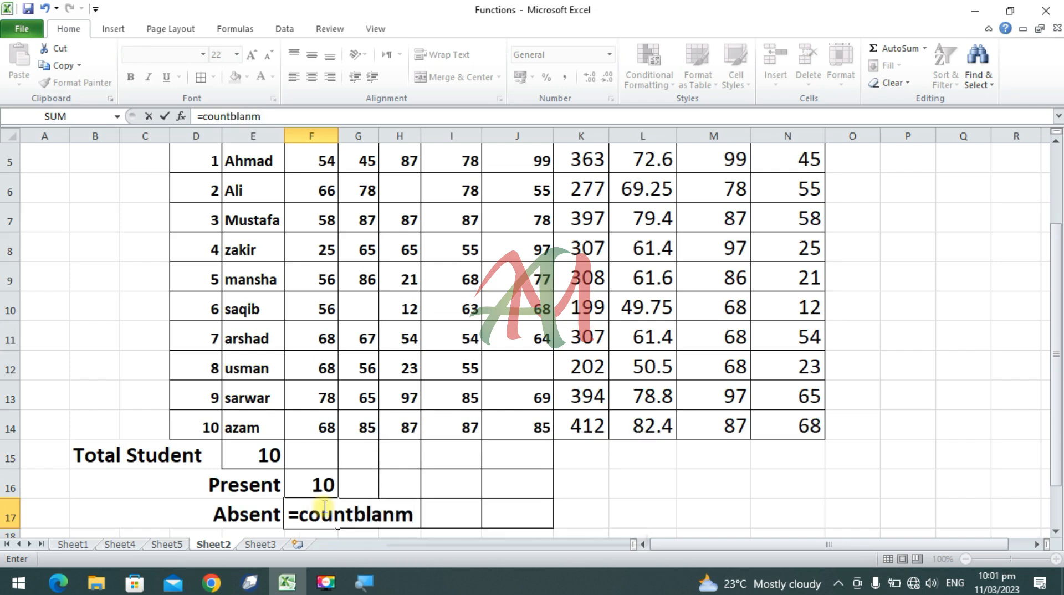
{"action": "key", "text": "BackSpace"}
{"action": "type", "text": "k("}
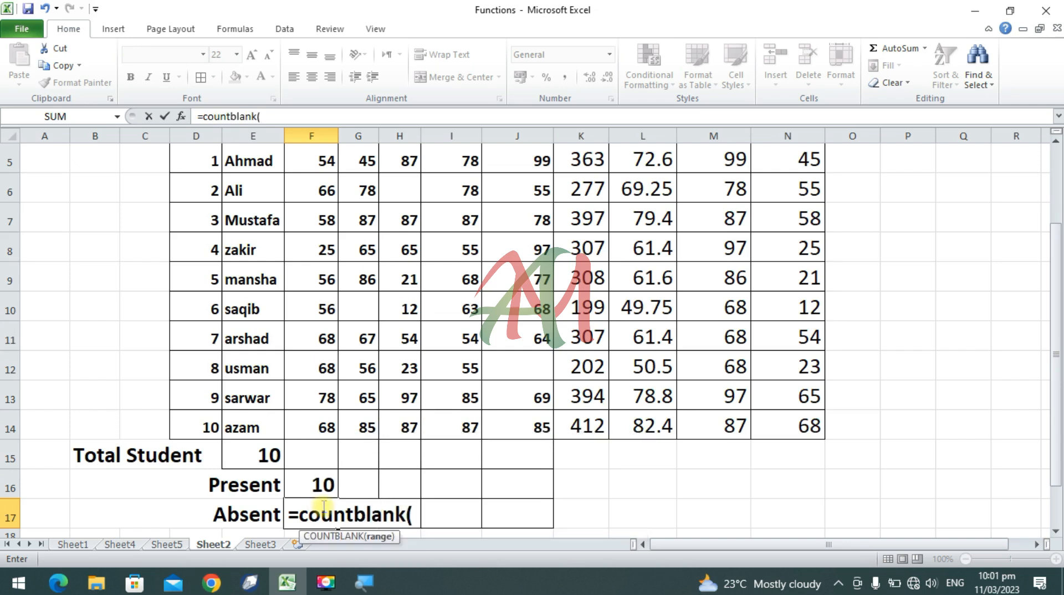
{"action": "scroll", "coordinate": [203, 508], "scroll_direction": "up", "scroll_amount": 2}
{"action": "left_click", "coordinate": [301, 253]}
{"action": "left_click_drag", "start_coordinate": [301, 252], "coordinate": [299, 399]}
{"action": "type", "text": ")"}
{"action": "key", "text": "Return"}
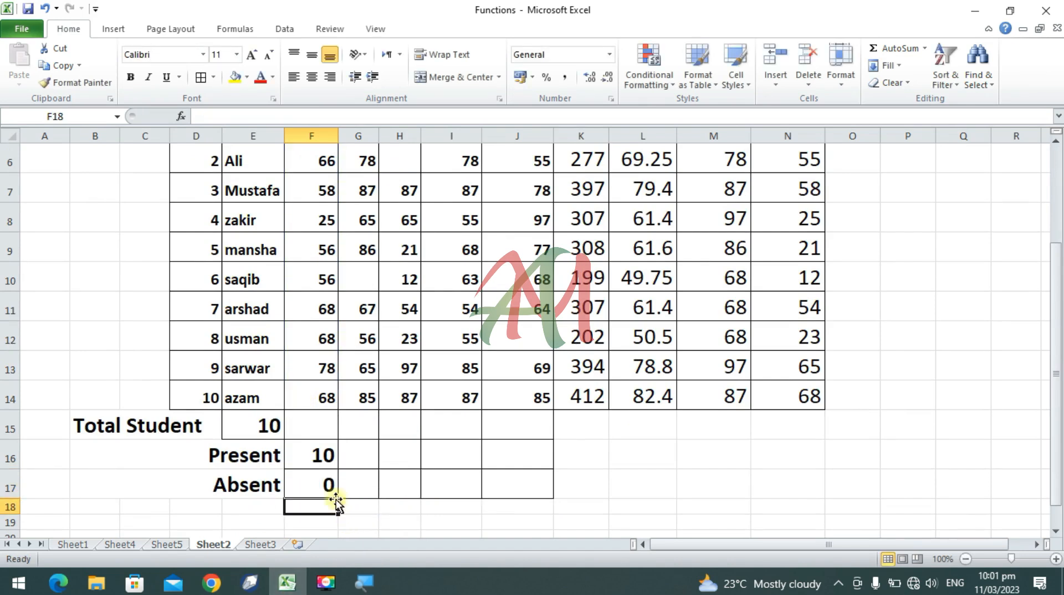
Step: Fill the Present formula from F16 across to J16 and check the copied formulas for the other subjects
{"action": "left_click", "coordinate": [332, 476]}
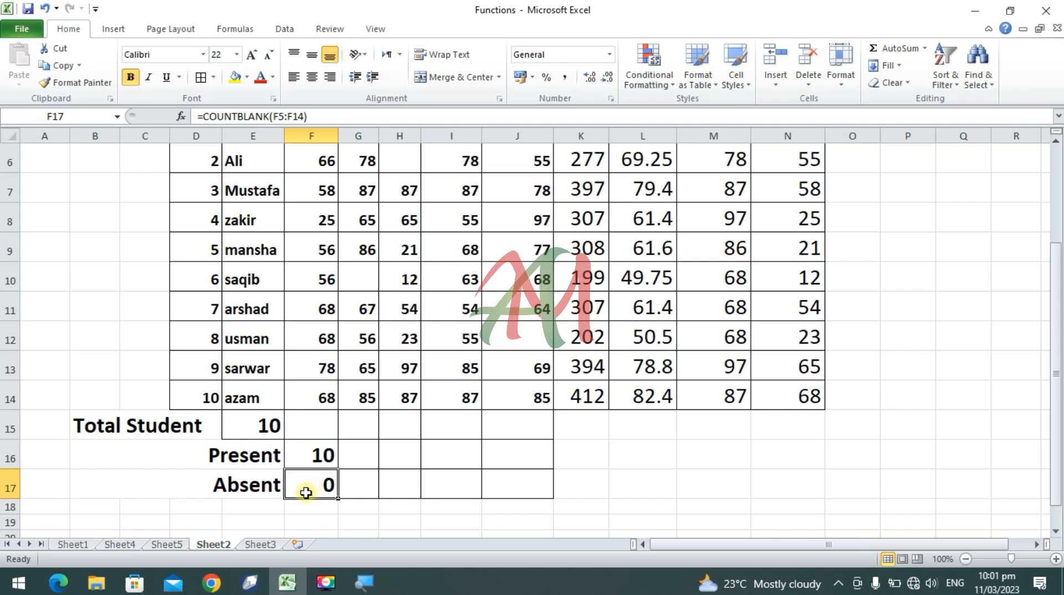
{"action": "left_click", "coordinate": [321, 456]}
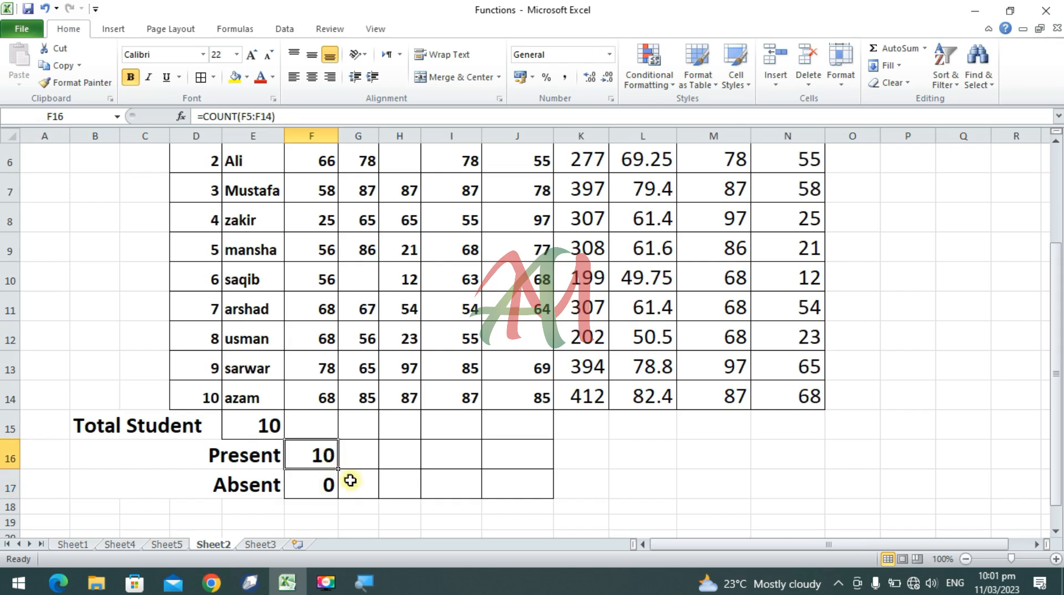
{"action": "left_click_drag", "start_coordinate": [341, 469], "coordinate": [533, 466]}
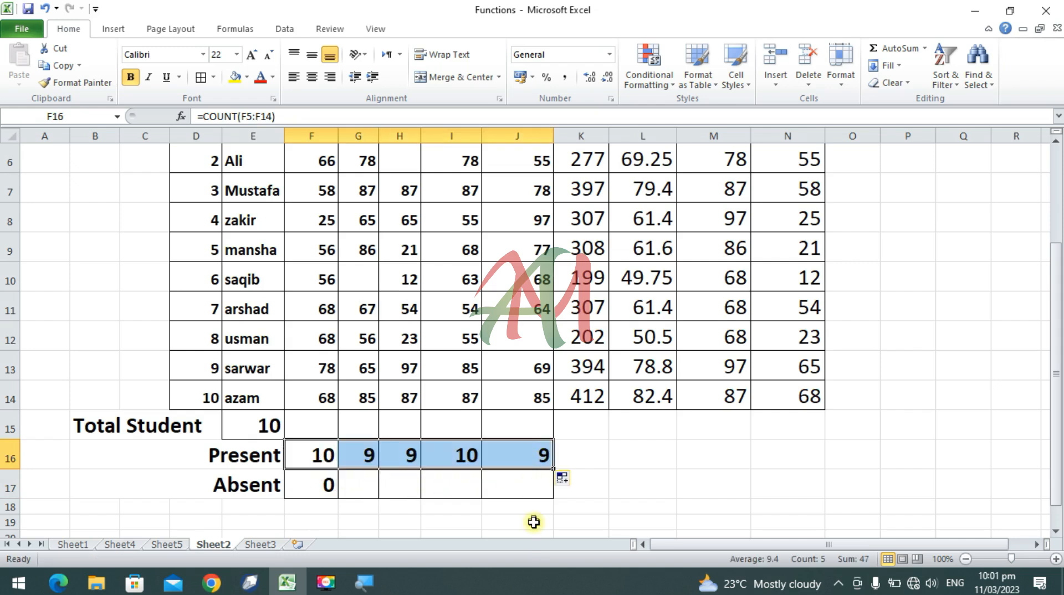
{"action": "left_click", "coordinate": [374, 455]}
{"action": "left_click", "coordinate": [400, 452]}
{"action": "left_click", "coordinate": [546, 452]}
{"action": "left_click", "coordinate": [451, 455]}
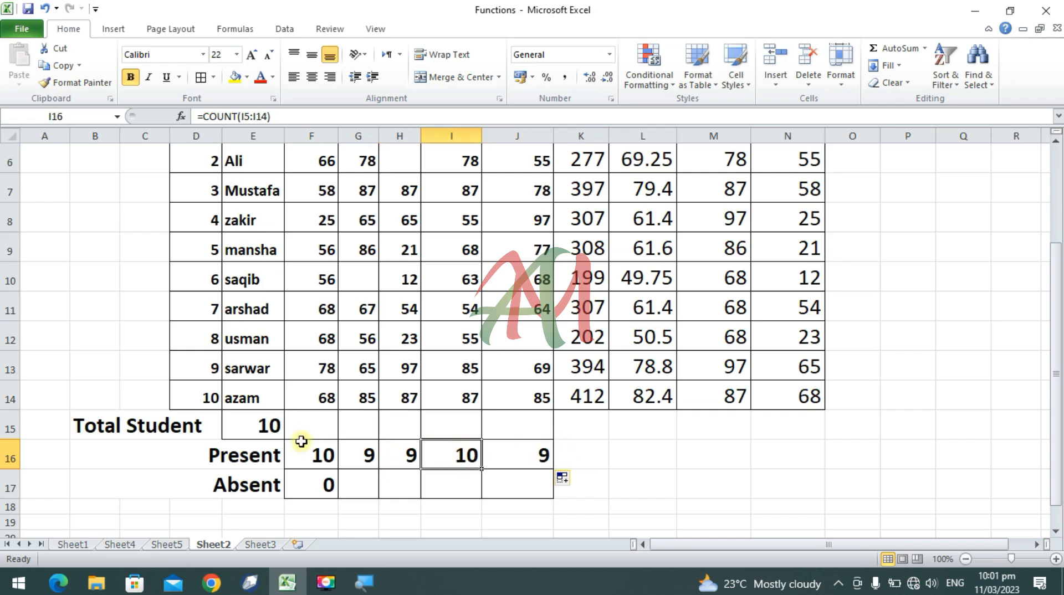
Step: Fill the Absent formula from F17 across to J17 and compare the row with the blank marks in the table
{"action": "left_click", "coordinate": [357, 477]}
{"action": "left_click", "coordinate": [319, 493]}
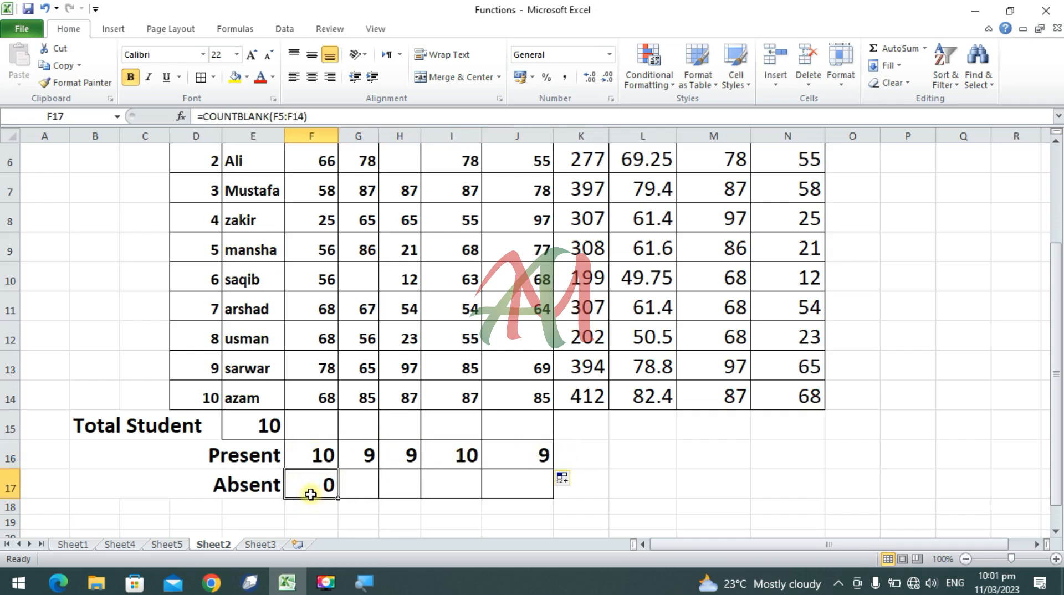
{"action": "left_click_drag", "start_coordinate": [337, 498], "coordinate": [536, 498]}
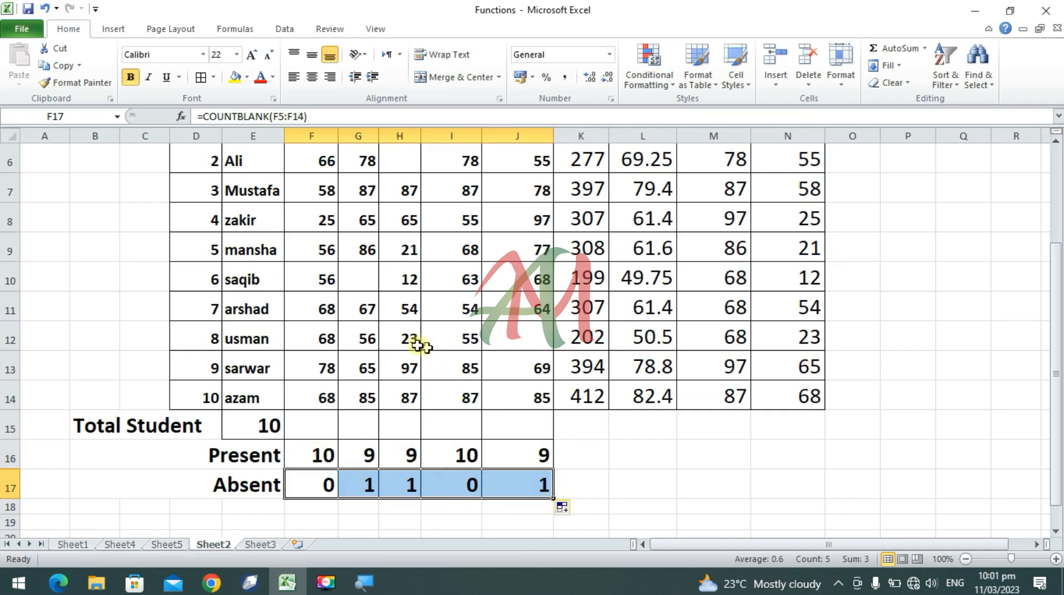
{"action": "scroll", "coordinate": [368, 280], "scroll_direction": "up", "scroll_amount": 1}
{"action": "scroll", "coordinate": [370, 302], "scroll_direction": "down", "scroll_amount": 1}
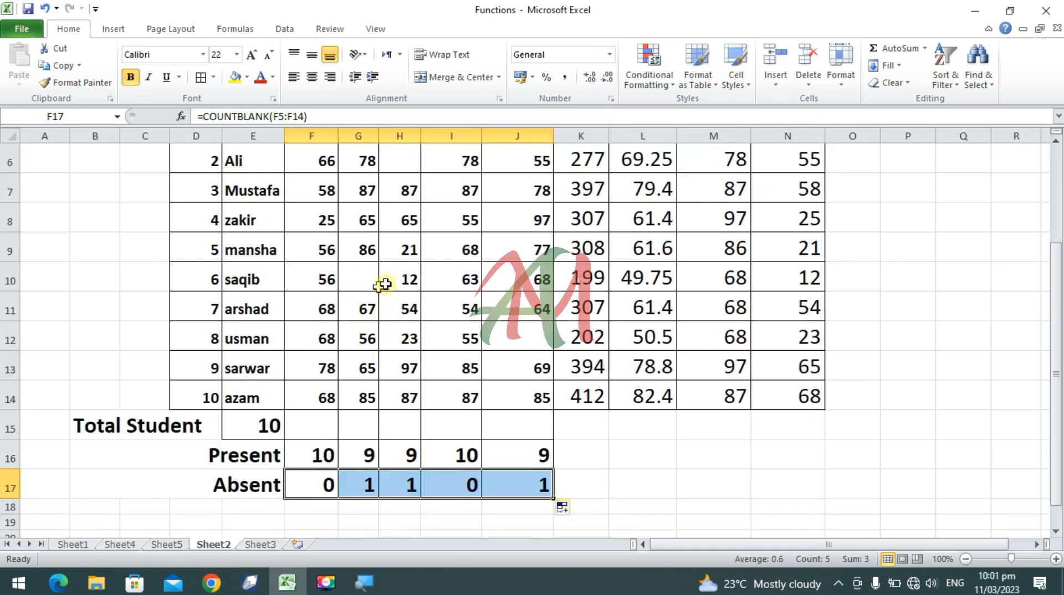
{"action": "scroll", "coordinate": [408, 402], "scroll_direction": "up", "scroll_amount": 1}
{"action": "scroll", "coordinate": [418, 405], "scroll_direction": "down", "scroll_amount": 1}
{"action": "scroll", "coordinate": [544, 473], "scroll_direction": "up", "scroll_amount": 1}
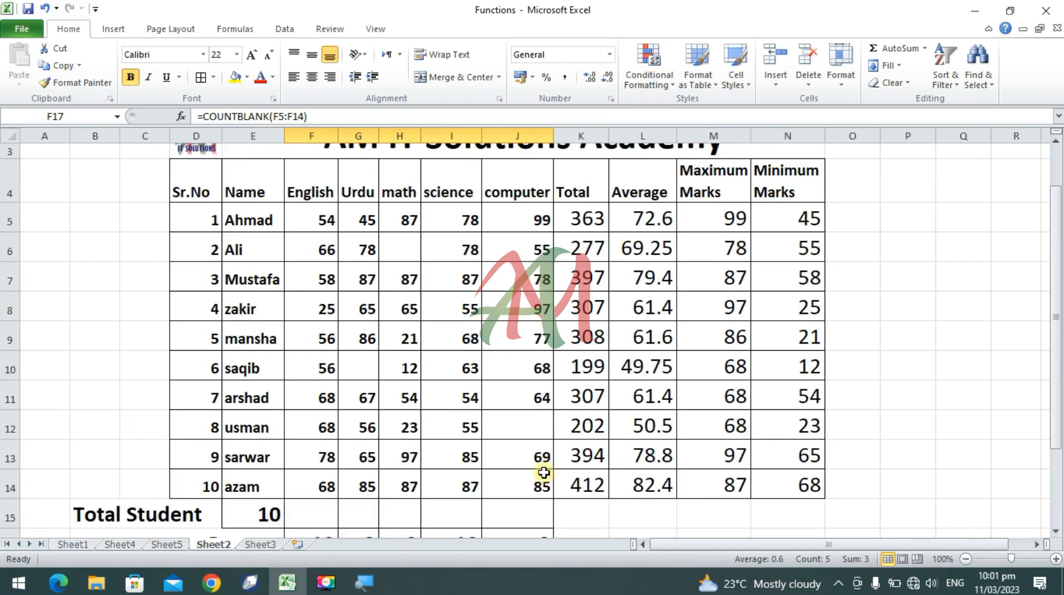
Step: Review the Present and Absent rows against the blank subject marks throughout the student table
{"action": "scroll", "coordinate": [521, 443], "scroll_direction": "down", "scroll_amount": 2}
{"action": "scroll", "coordinate": [521, 442], "scroll_direction": "up", "scroll_amount": 2}
{"action": "scroll", "coordinate": [519, 445], "scroll_direction": "up", "scroll_amount": 1}
{"action": "scroll", "coordinate": [518, 444], "scroll_direction": "down", "scroll_amount": 2}
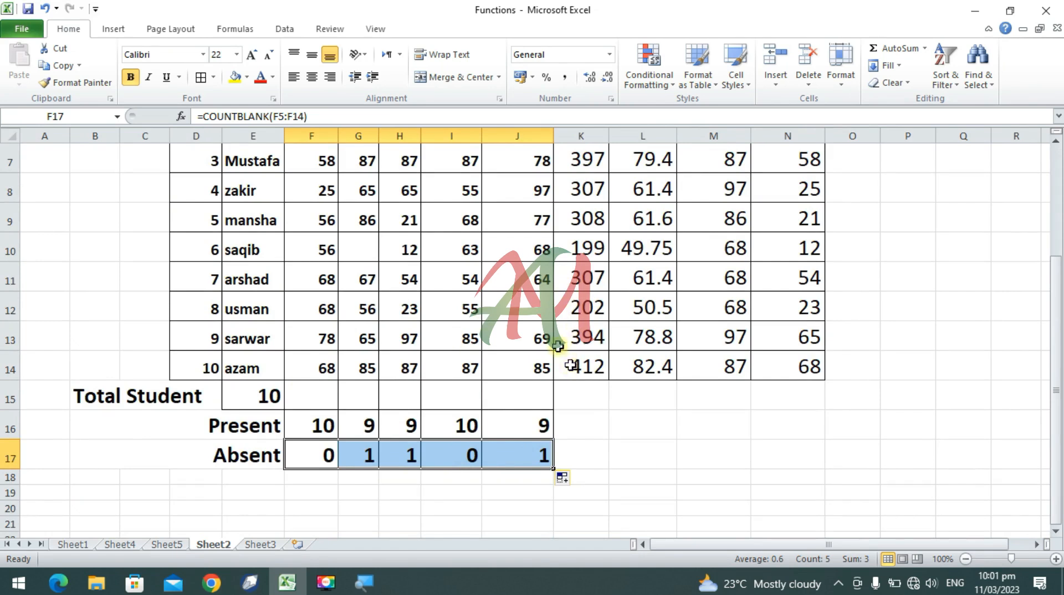
{"action": "scroll", "coordinate": [539, 320], "scroll_direction": "up", "scroll_amount": 2}
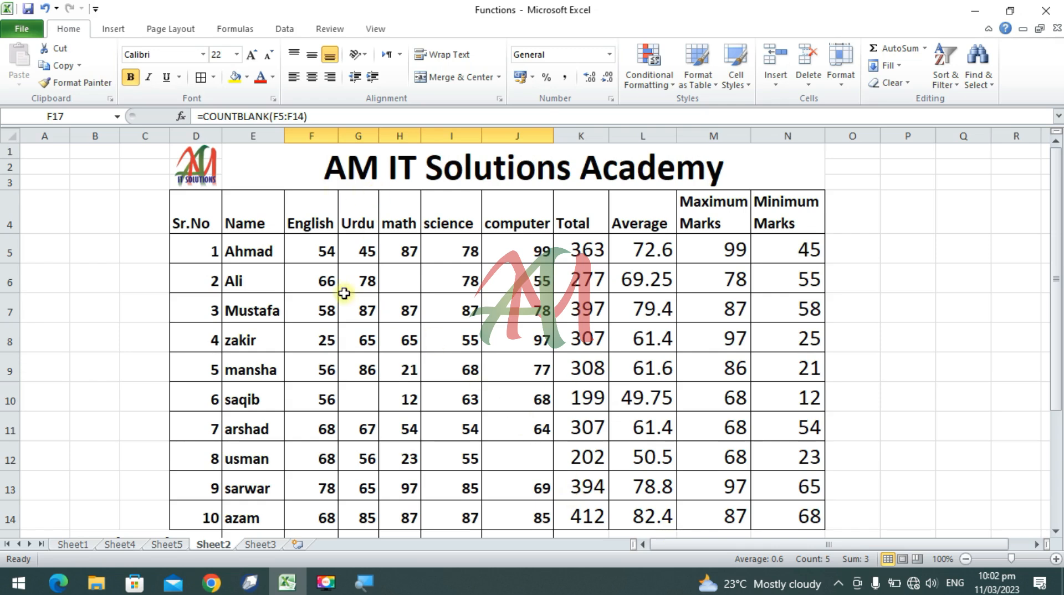
Step: Clear the English COUNTBLANK formula from the Absent cell F17
{"action": "scroll", "coordinate": [342, 295], "scroll_direction": "down", "scroll_amount": 2}
{"action": "scroll", "coordinate": [342, 295], "scroll_direction": "down", "scroll_amount": 2}
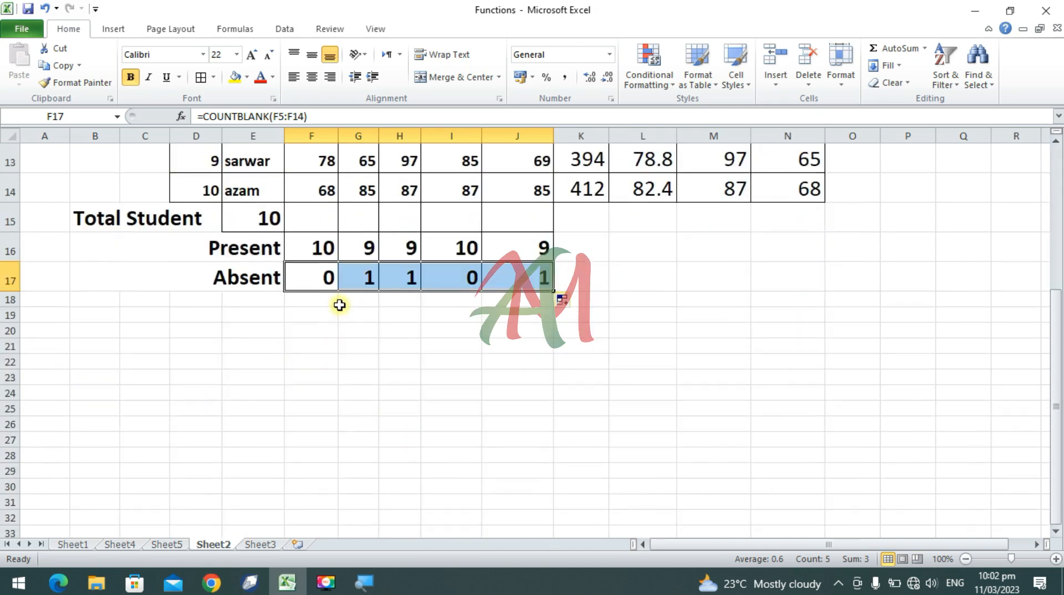
{"action": "left_click", "coordinate": [308, 271]}
{"action": "key", "text": "BackSpace"}
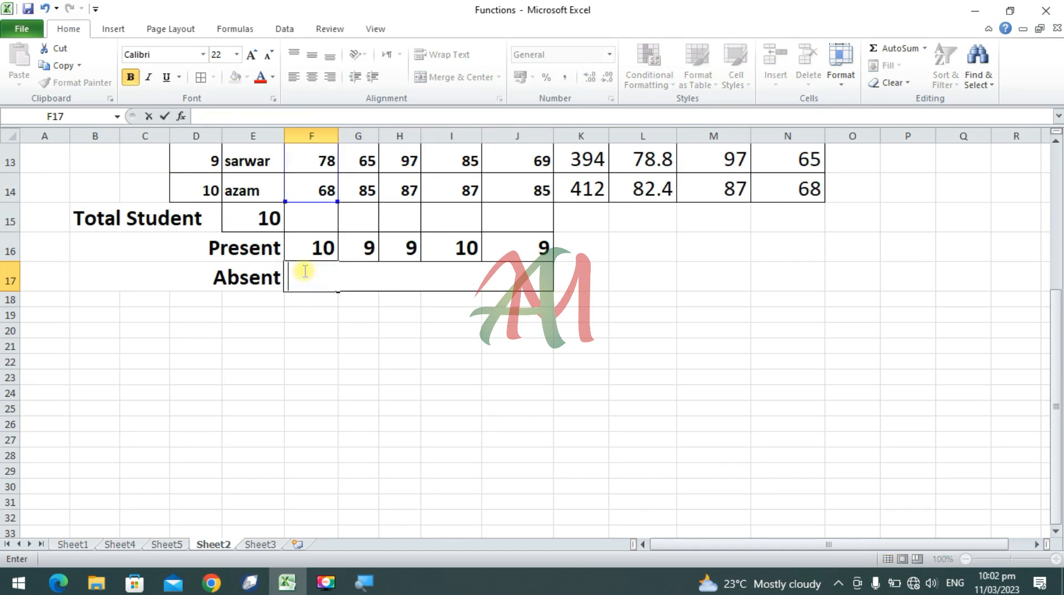
{"action": "key", "text": "Return"}
Step: Re-enter a COUNTBLANK formula in the Absent cell F17 that covers the English marks F5:F14
{"action": "left_click", "coordinate": [299, 277]}
{"action": "type", "text": "=c"}
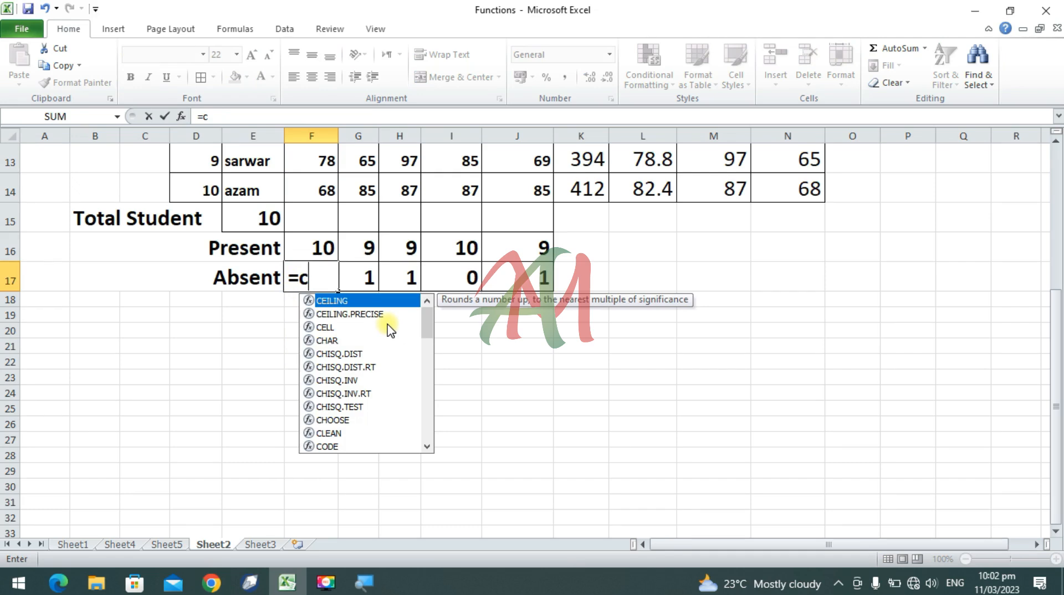
{"action": "type", "text": "ou"}
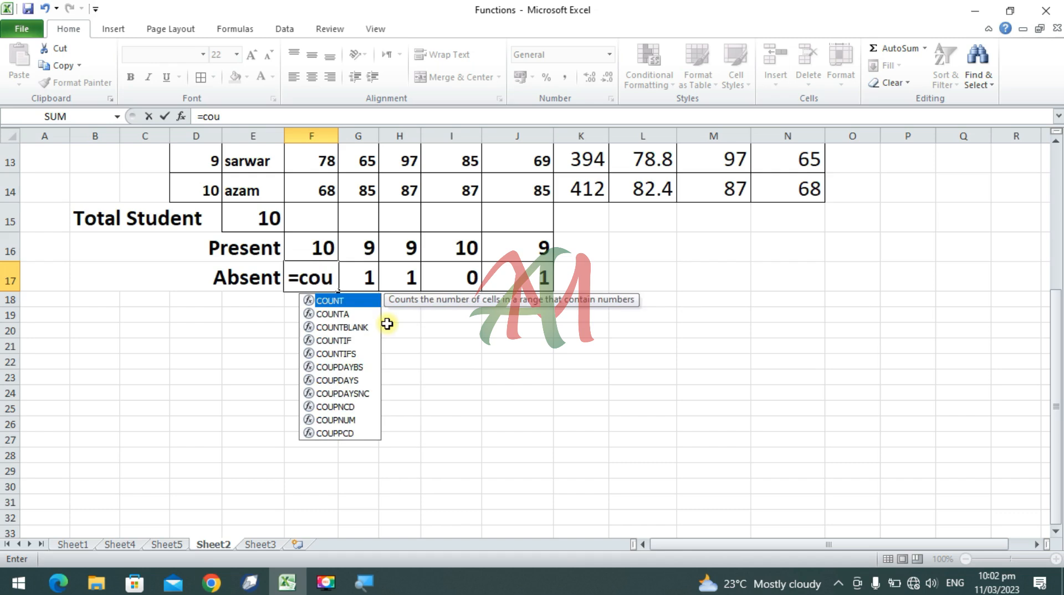
{"action": "type", "text": "n"}
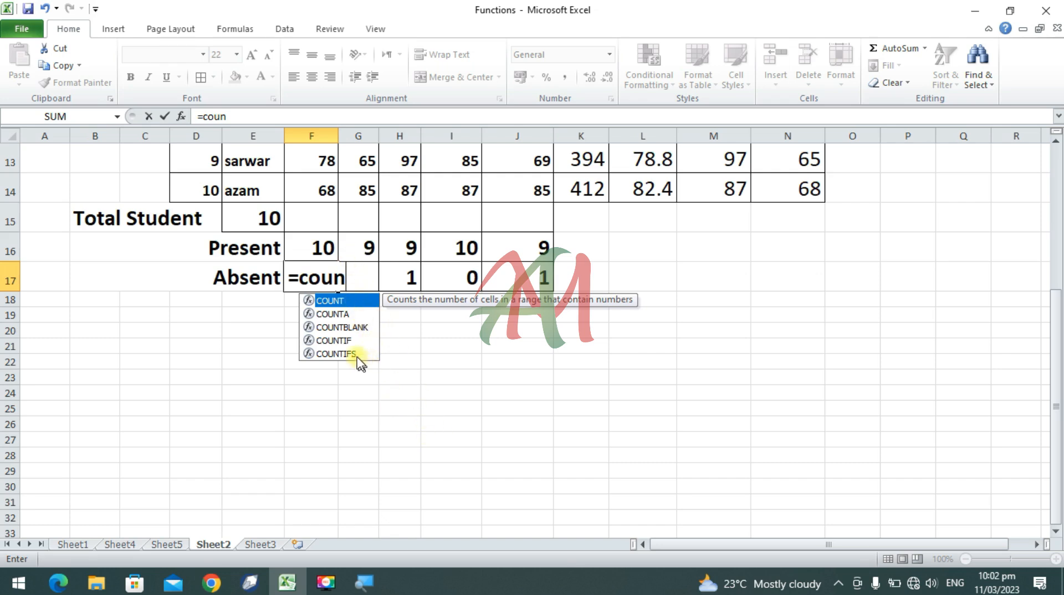
{"action": "double_click", "coordinate": [335, 328]}
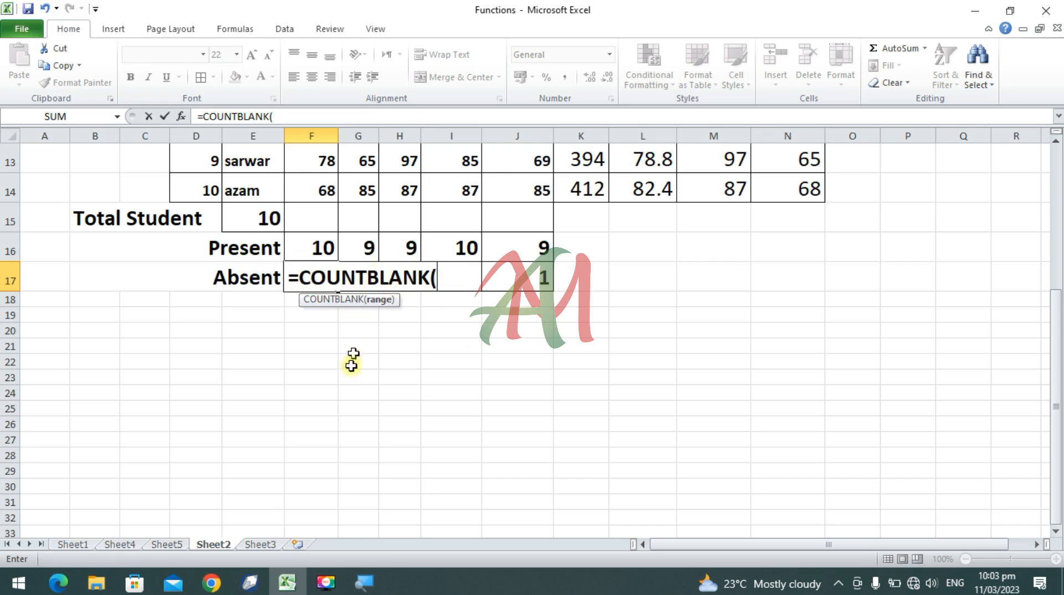
{"action": "scroll", "coordinate": [346, 352], "scroll_direction": "up", "scroll_amount": 3}
{"action": "scroll", "coordinate": [346, 353], "scroll_direction": "down", "scroll_amount": 2}
{"action": "scroll", "coordinate": [347, 352], "scroll_direction": "up", "scroll_amount": 2}
{"action": "scroll", "coordinate": [346, 353], "scroll_direction": "down", "scroll_amount": 1}
{"action": "scroll", "coordinate": [346, 352], "scroll_direction": "up", "scroll_amount": 1}
{"action": "left_click_drag", "start_coordinate": [314, 208], "coordinate": [301, 467]}
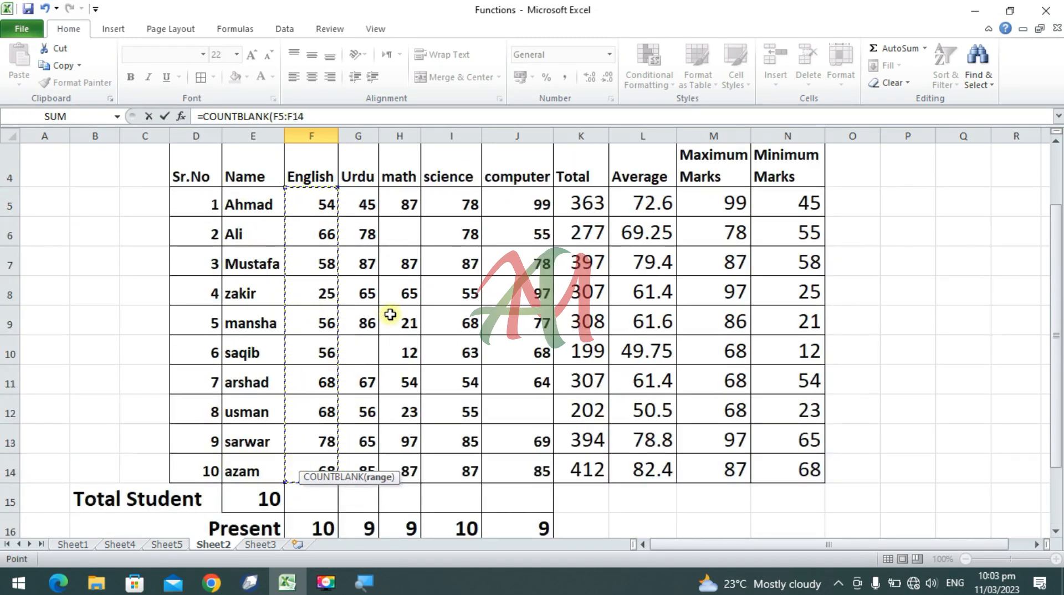
{"action": "type", "text": ")"}
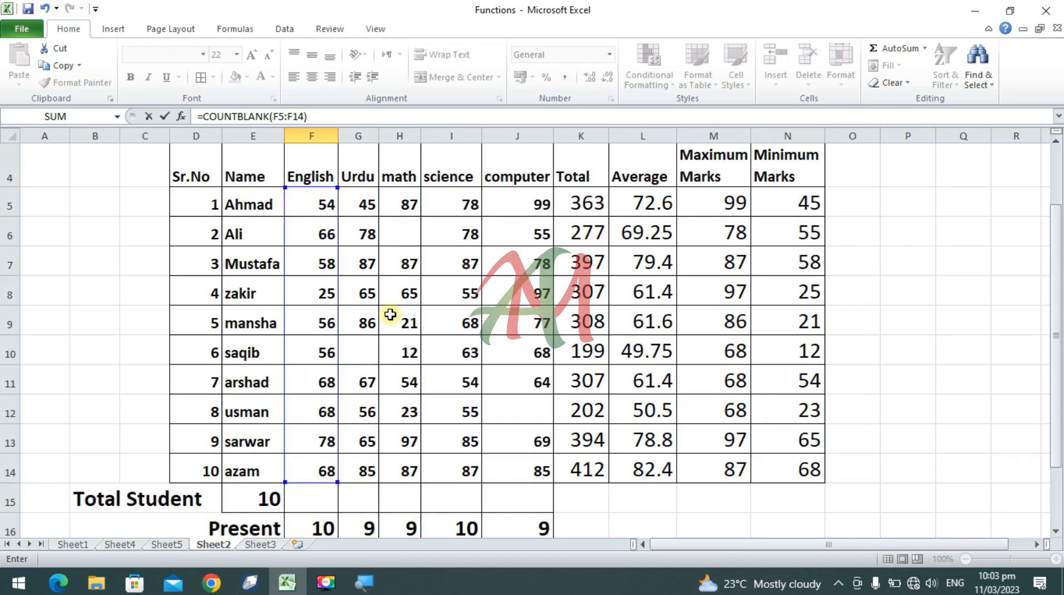
{"action": "scroll", "coordinate": [392, 355], "scroll_direction": "down", "scroll_amount": 2}
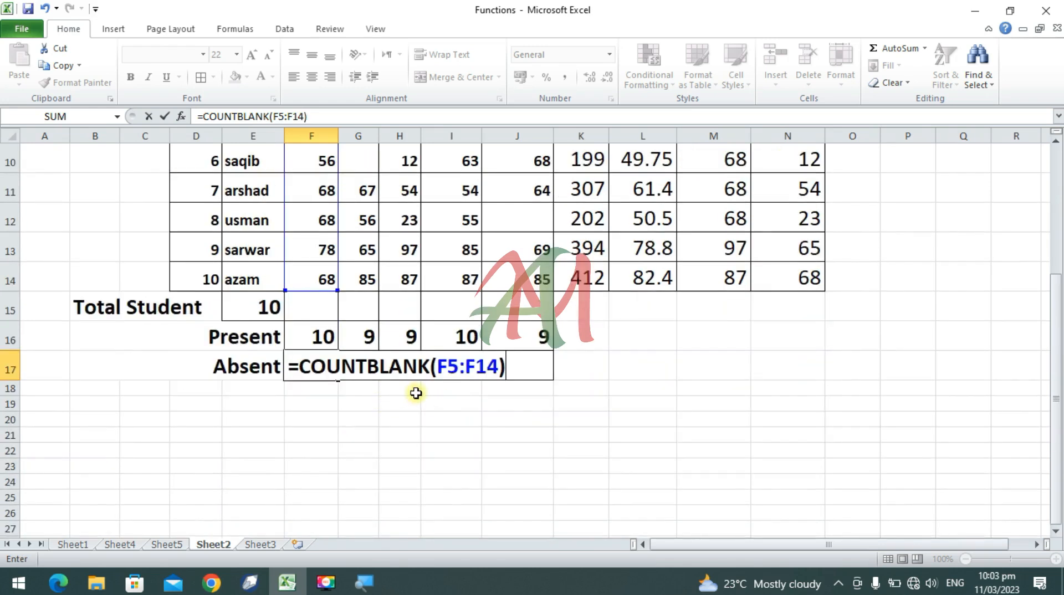
{"action": "key", "text": "Return"}
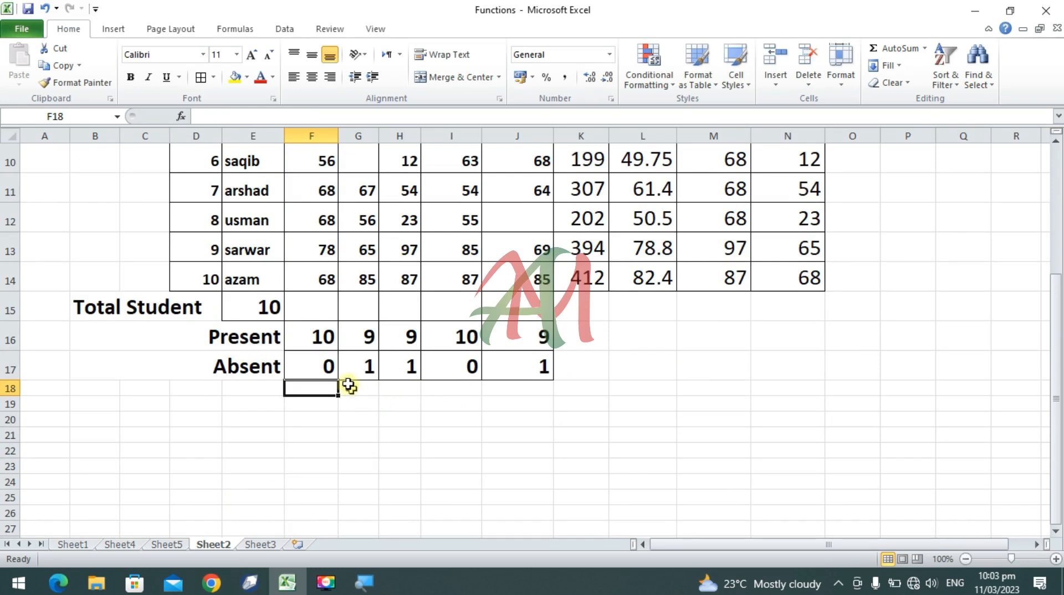
Step: Switch to Sheet1 and review the notes on the definition of a function and the parts of a function
{"action": "left_click", "coordinate": [169, 541]}
{"action": "left_click", "coordinate": [115, 545]}
{"action": "left_click", "coordinate": [73, 544]}
{"action": "scroll", "coordinate": [211, 409], "scroll_direction": "up", "scroll_amount": 5}
{"action": "scroll", "coordinate": [210, 409], "scroll_direction": "up", "scroll_amount": 11}
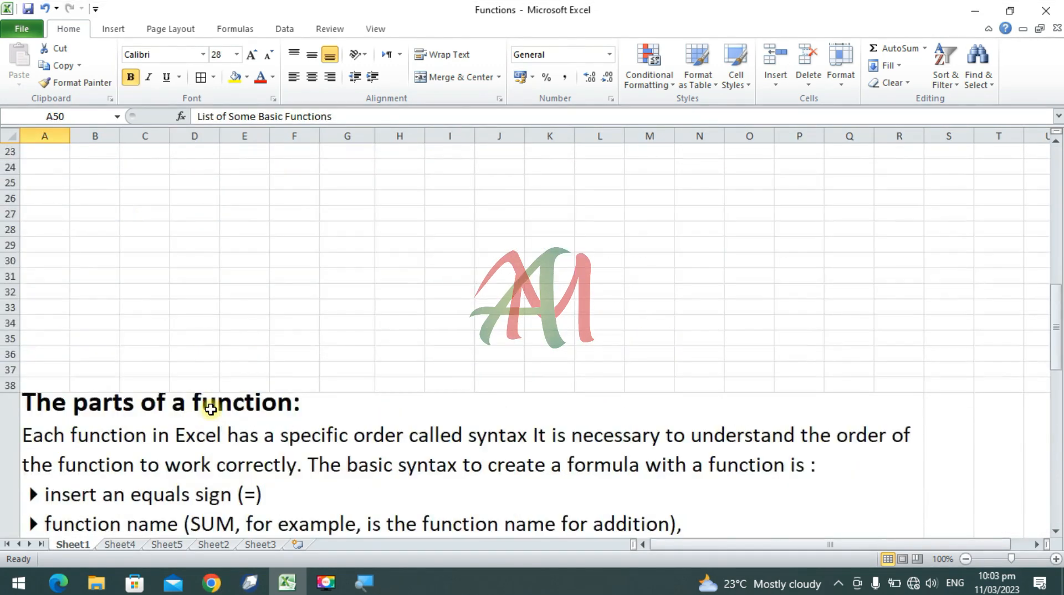
{"action": "scroll", "coordinate": [211, 410], "scroll_direction": "down", "scroll_amount": 3}
{"action": "scroll", "coordinate": [211, 409], "scroll_direction": "down", "scroll_amount": 3}
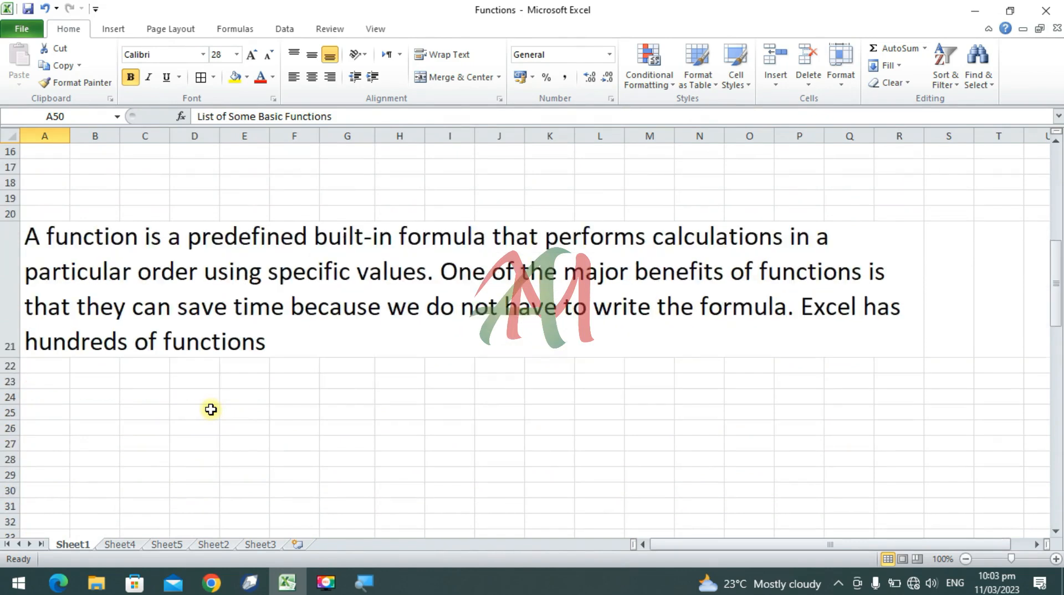
{"action": "scroll", "coordinate": [211, 409], "scroll_direction": "down", "scroll_amount": 5}
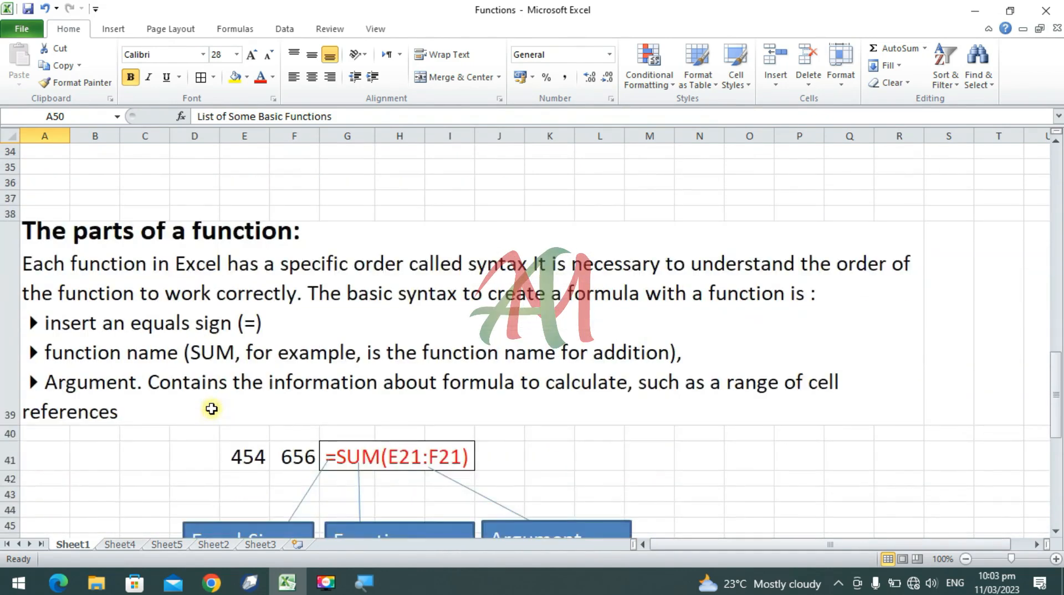
{"action": "scroll", "coordinate": [212, 409], "scroll_direction": "down", "scroll_amount": 2}
{"action": "scroll", "coordinate": [211, 410], "scroll_direction": "up", "scroll_amount": 2}
{"action": "scroll", "coordinate": [212, 409], "scroll_direction": "down", "scroll_amount": 3}
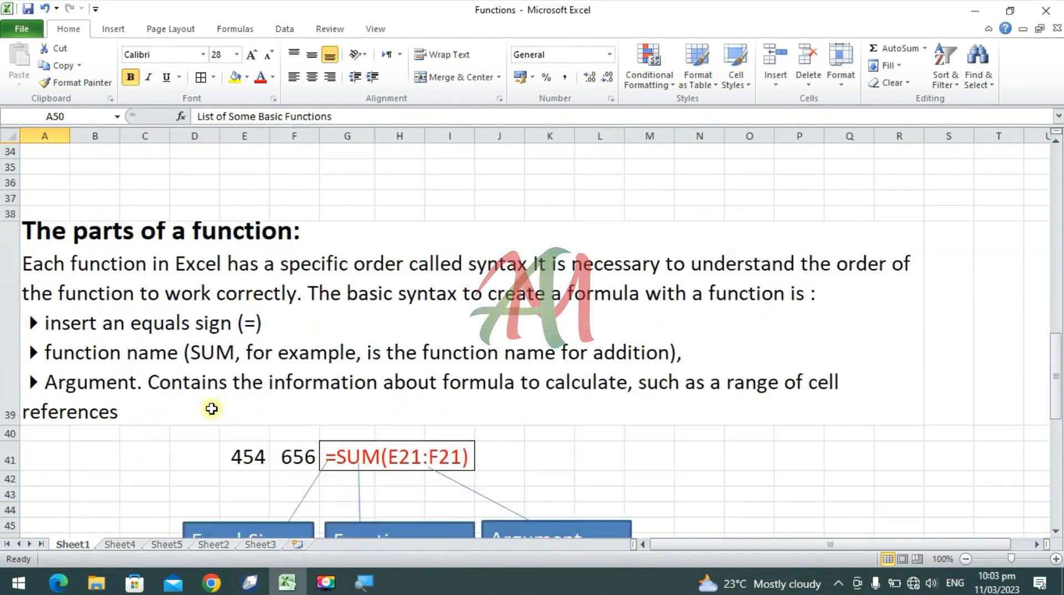
{"action": "scroll", "coordinate": [212, 407], "scroll_direction": "down", "scroll_amount": 2}
{"action": "scroll", "coordinate": [212, 407], "scroll_direction": "up", "scroll_amount": 4}
{"action": "scroll", "coordinate": [212, 407], "scroll_direction": "up", "scroll_amount": 10}
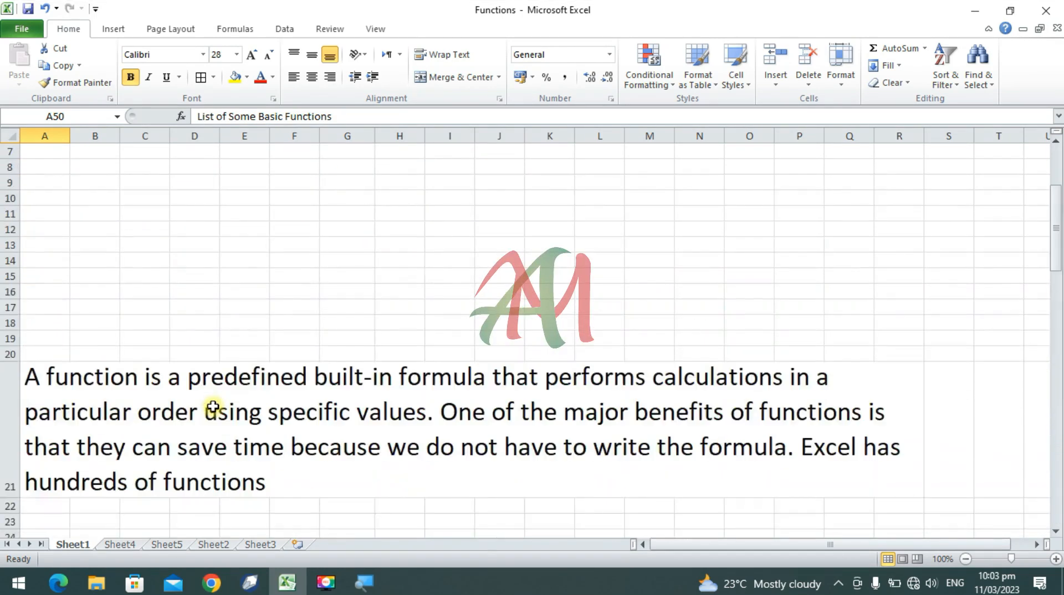
{"action": "scroll", "coordinate": [213, 407], "scroll_direction": "down", "scroll_amount": 4}
{"action": "scroll", "coordinate": [214, 407], "scroll_direction": "down", "scroll_amount": 9}
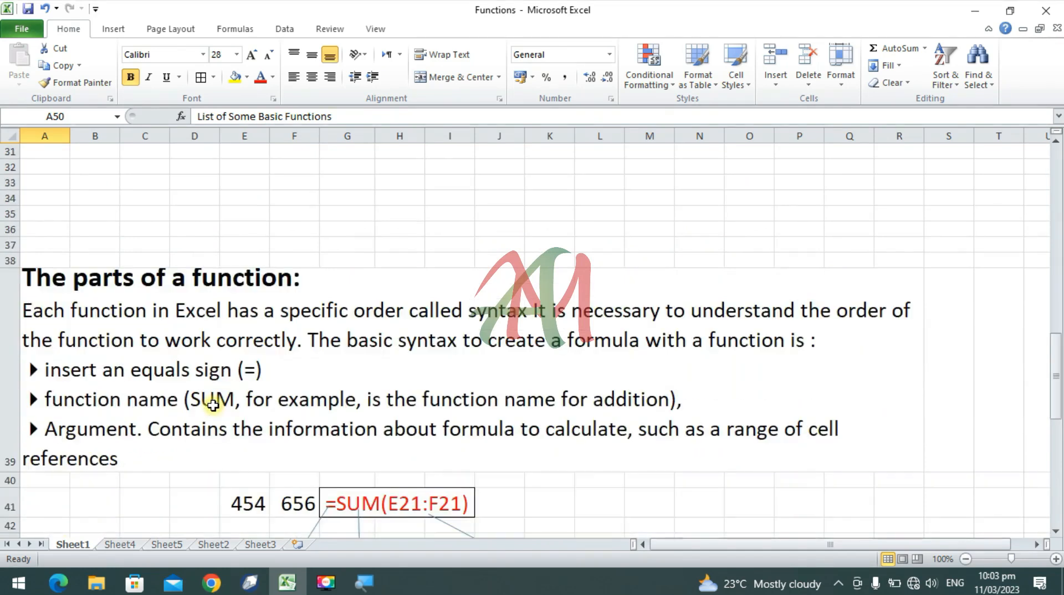